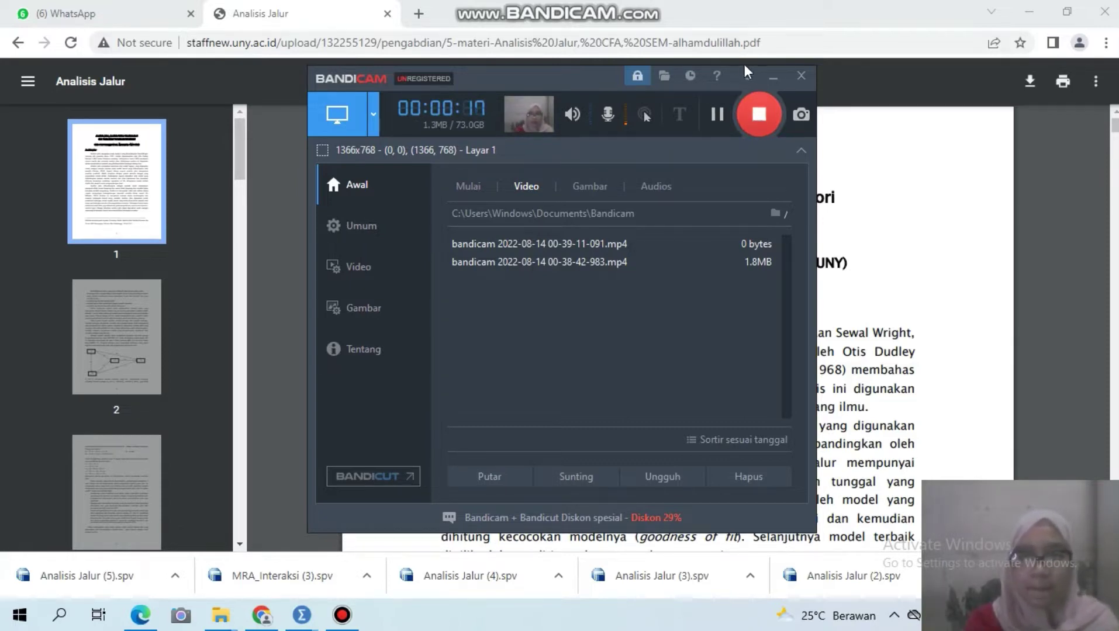
Read the definition of path analysis and its assumptions on pages 1 and 2 of the Analisis Jalur PDF.
click(773, 76)
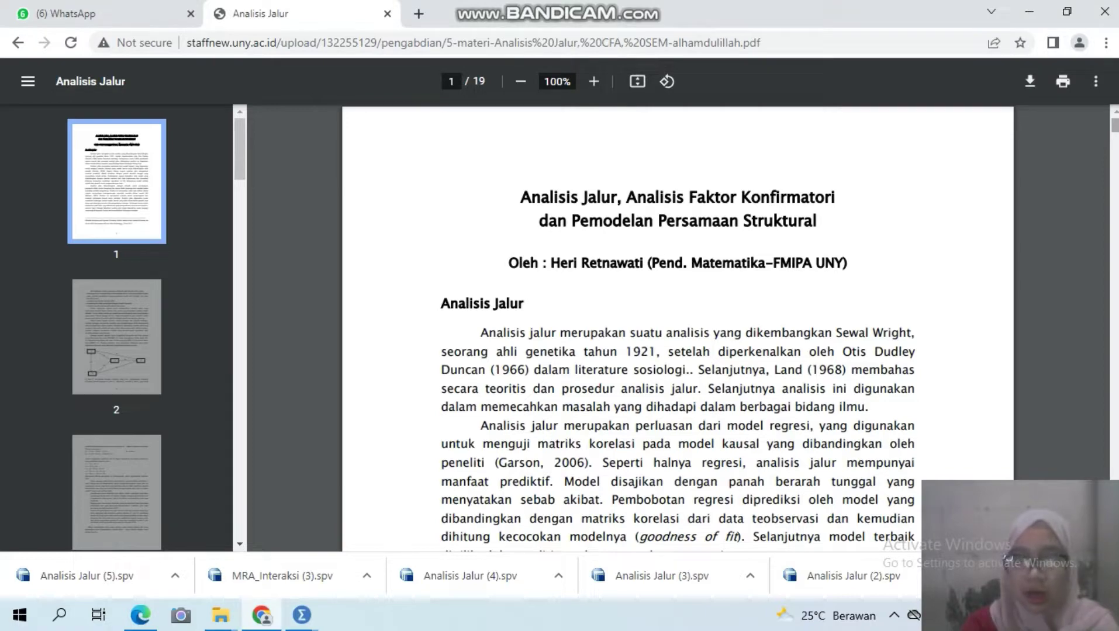
scroll(677, 328, down, 3)
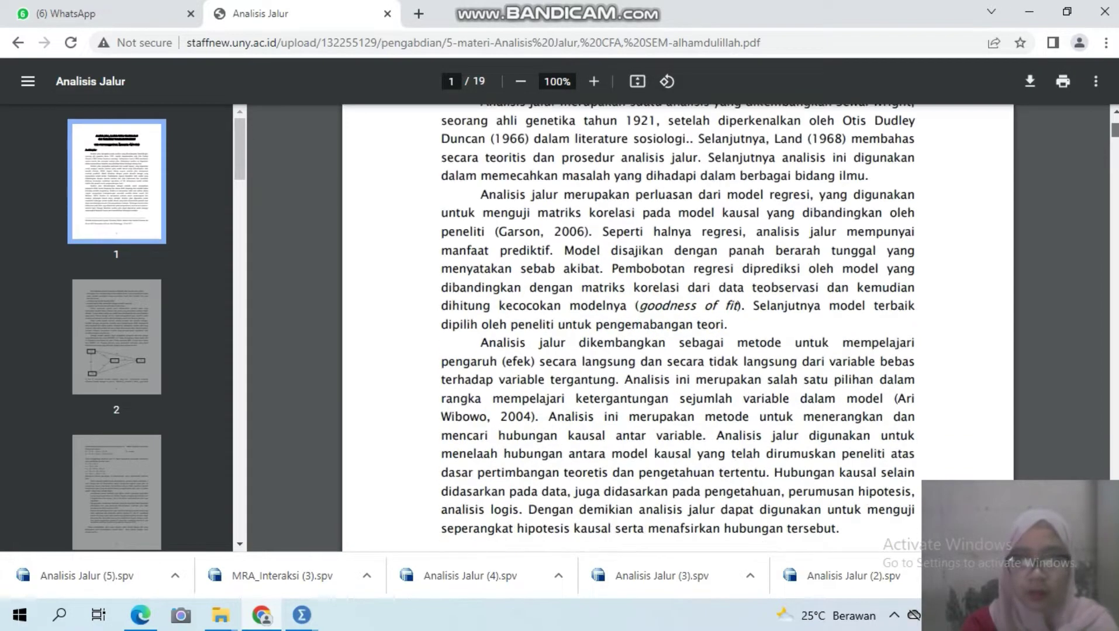
scroll(677, 328, up, 2)
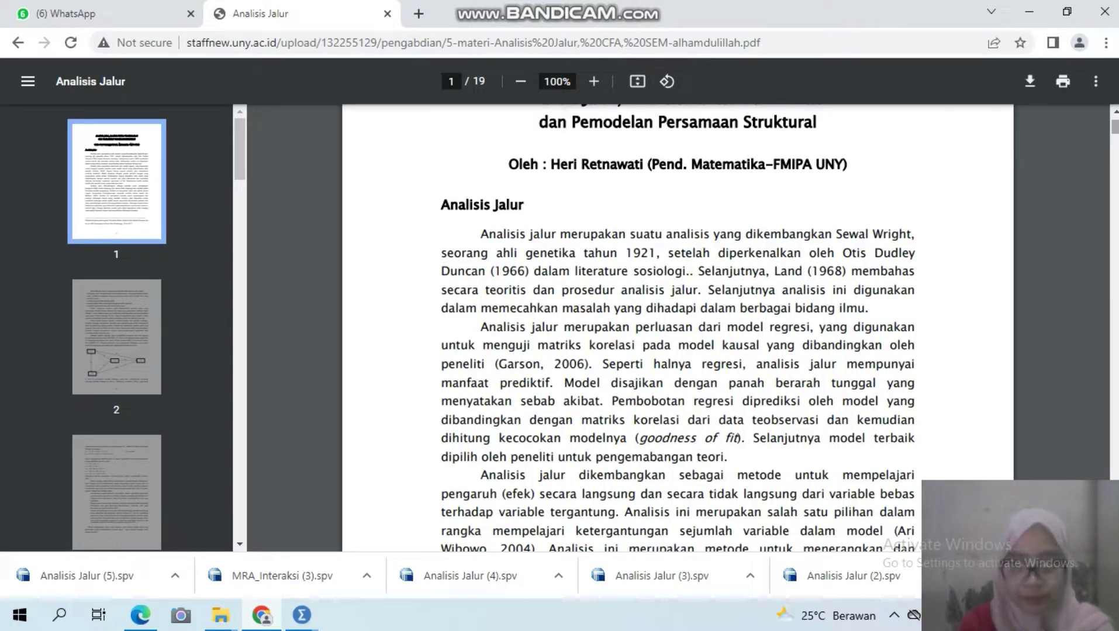
scroll(678, 328, down, 3)
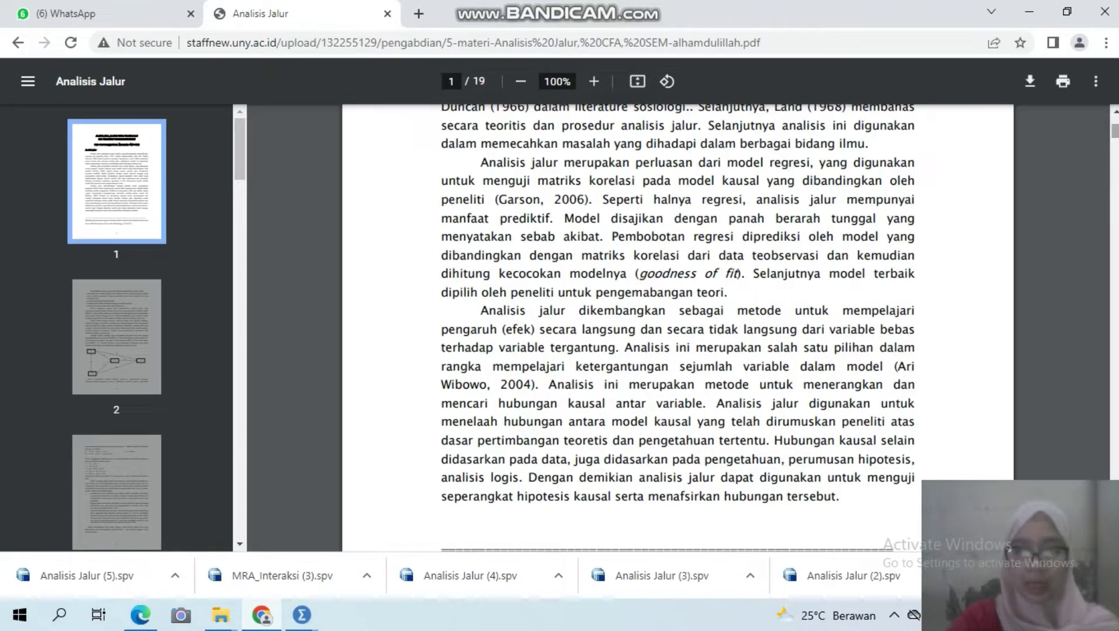
scroll(677, 328, down, 3)
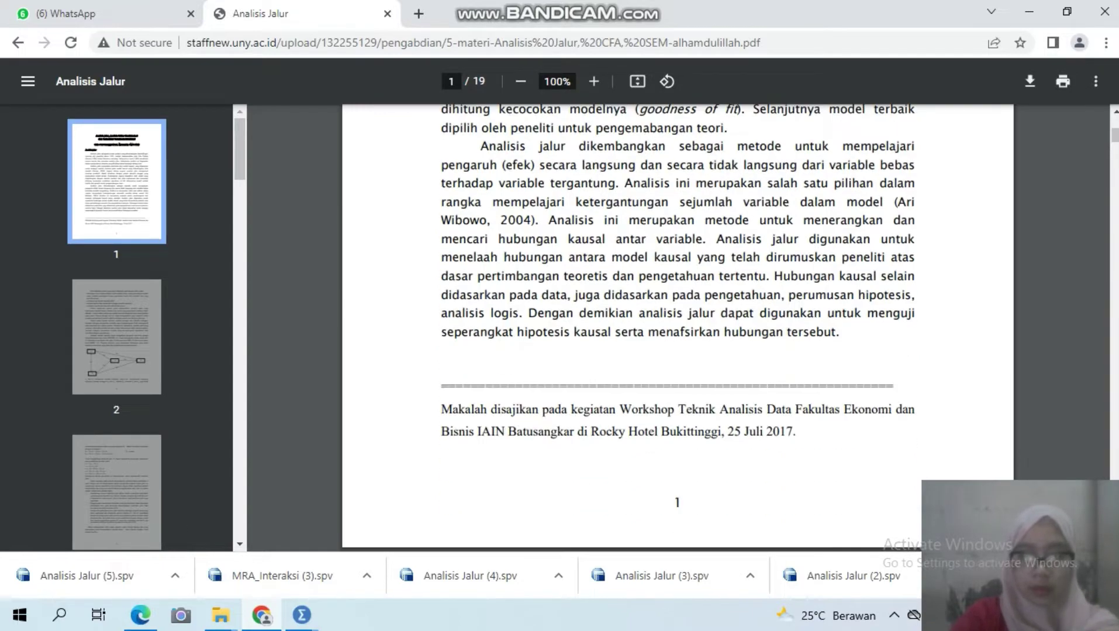
scroll(677, 327, down, 5)
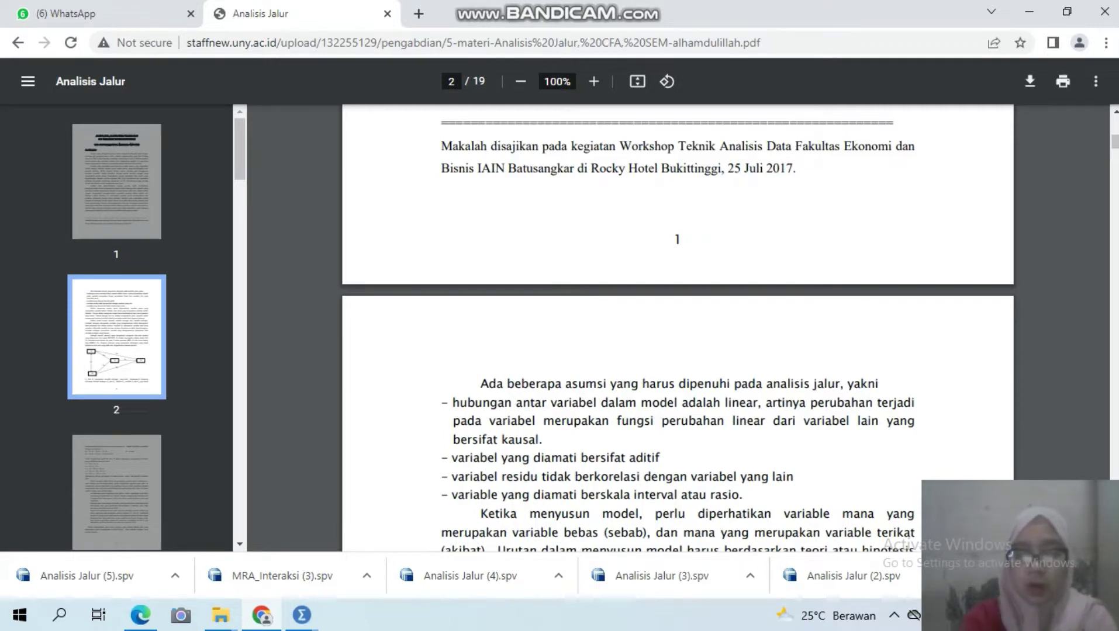
scroll(678, 329, down, 3)
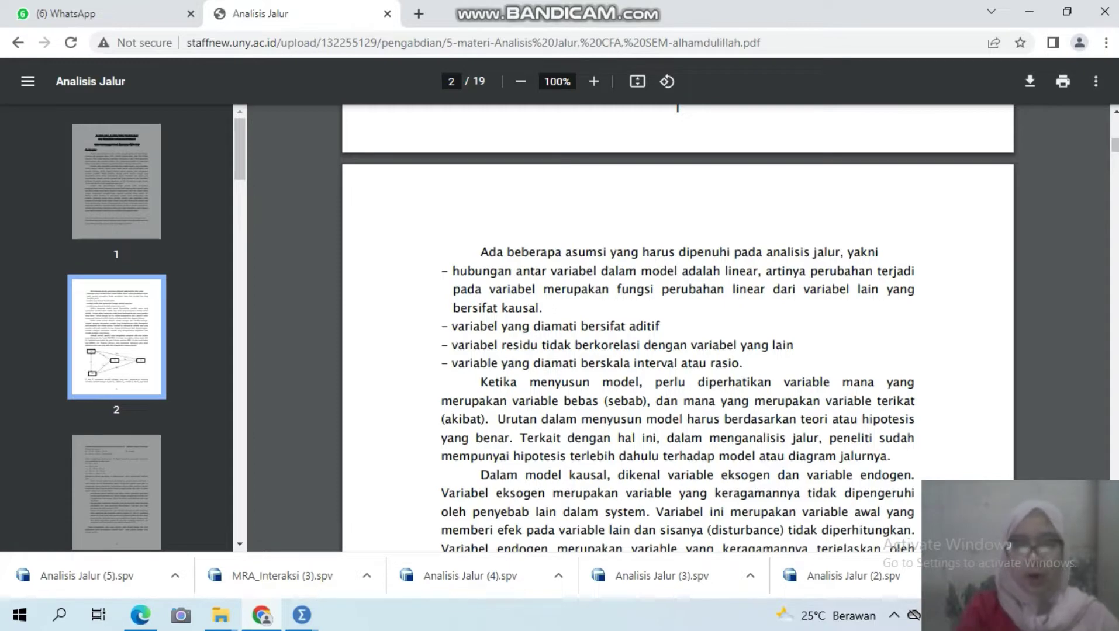
scroll(677, 330, down, 3)
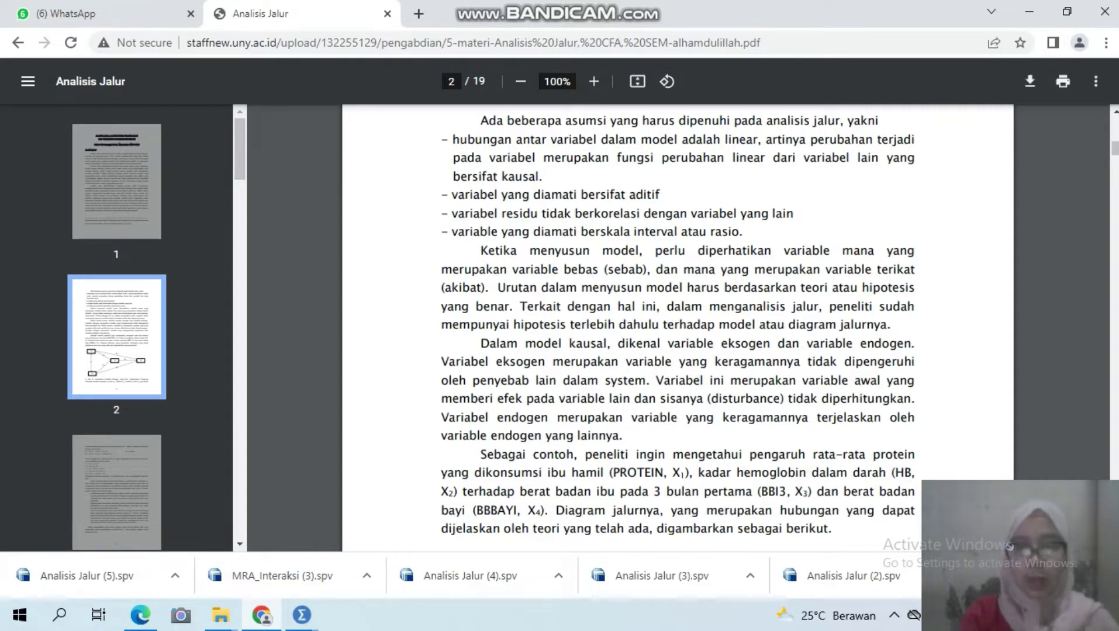
Examine the example path diagram linking X1, X2, X3 and X4 and the equations for its path coefficients on pages 2 and 3.
scroll(679, 350, down, 3)
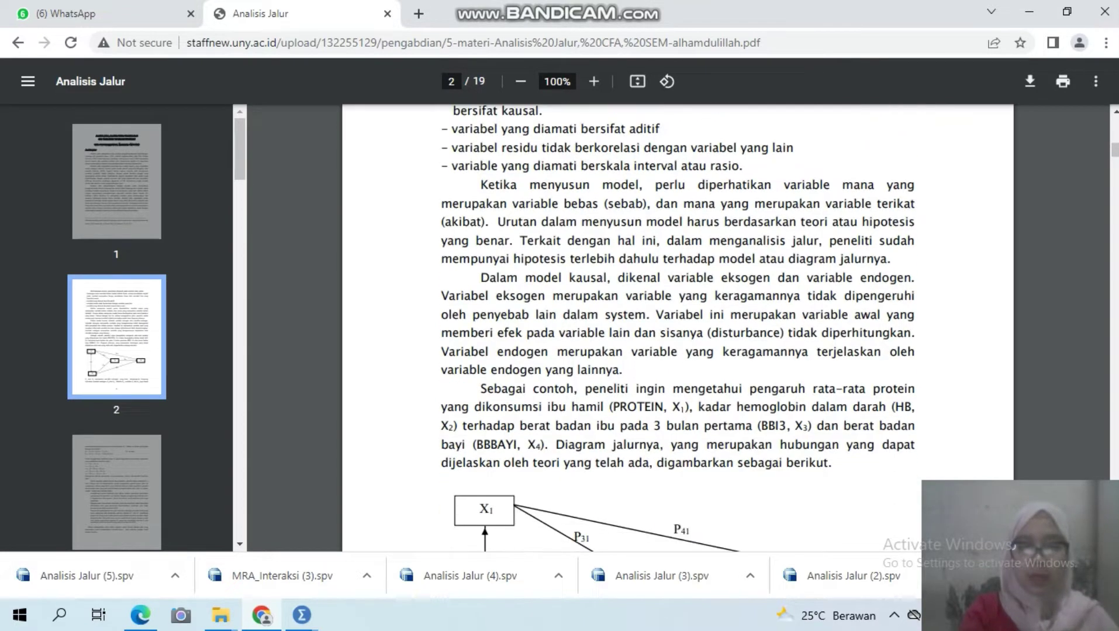
scroll(678, 327, down, 4)
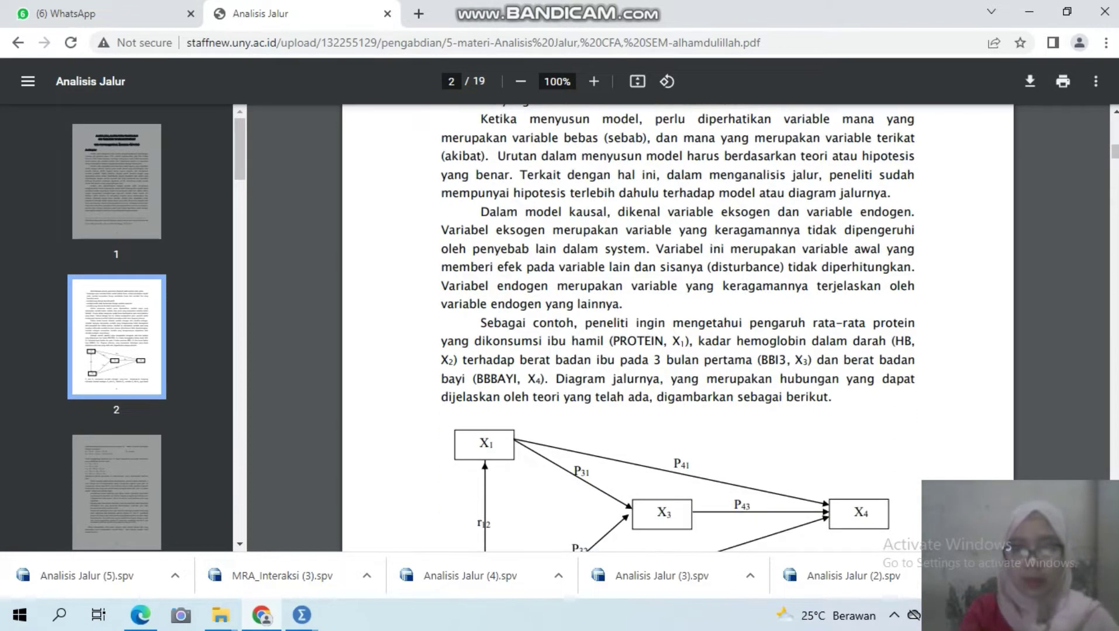
scroll(678, 327, down, 1)
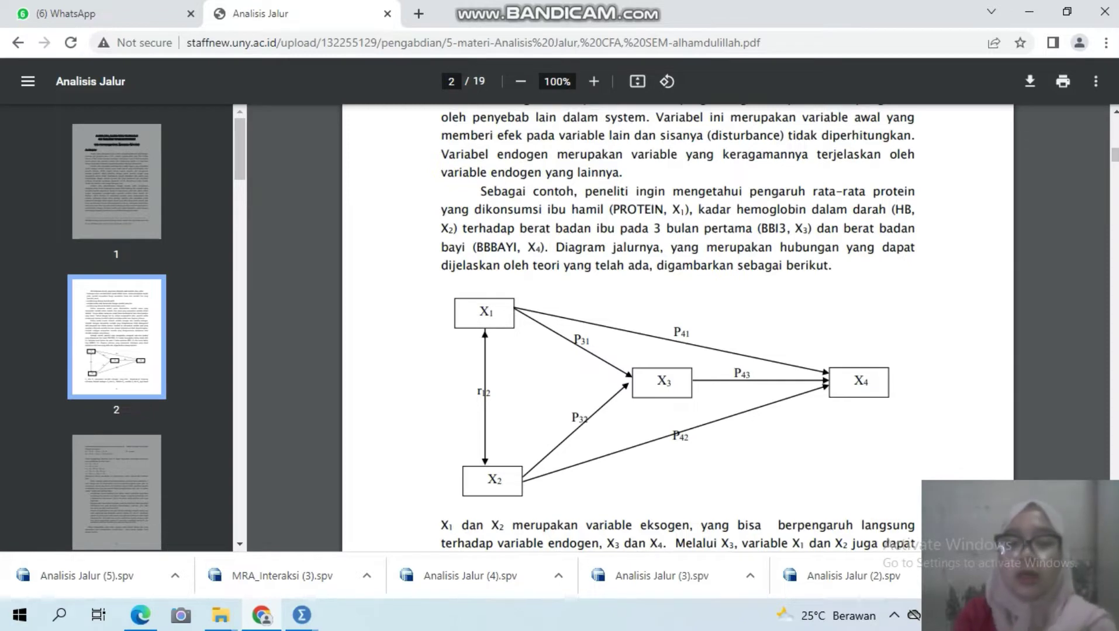
scroll(1009, 547, down, 7)
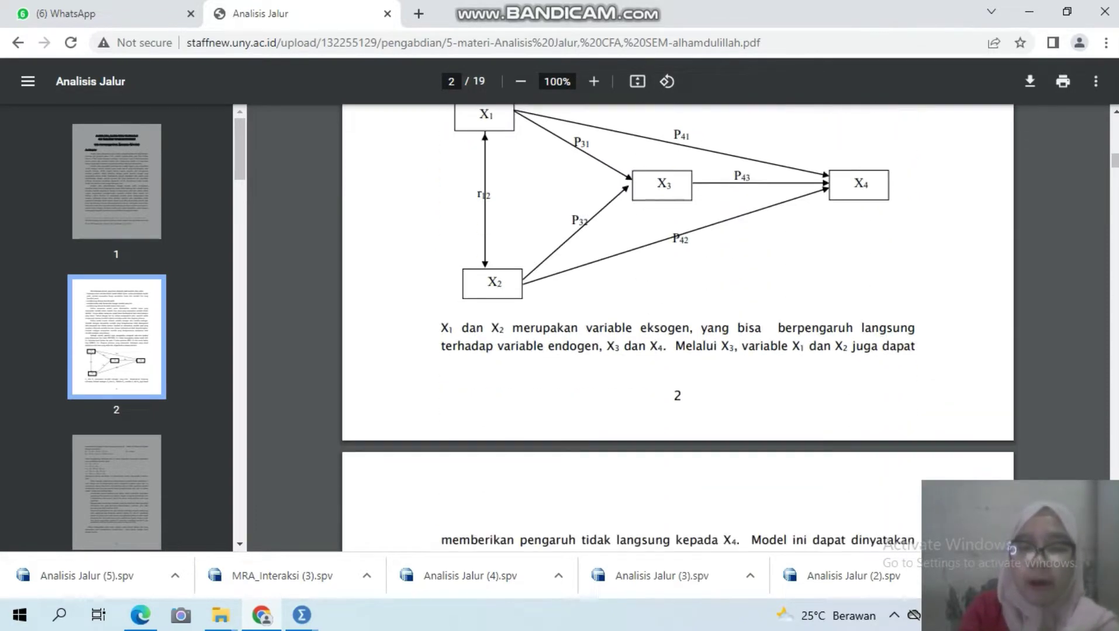
scroll(1010, 549, down, 3)
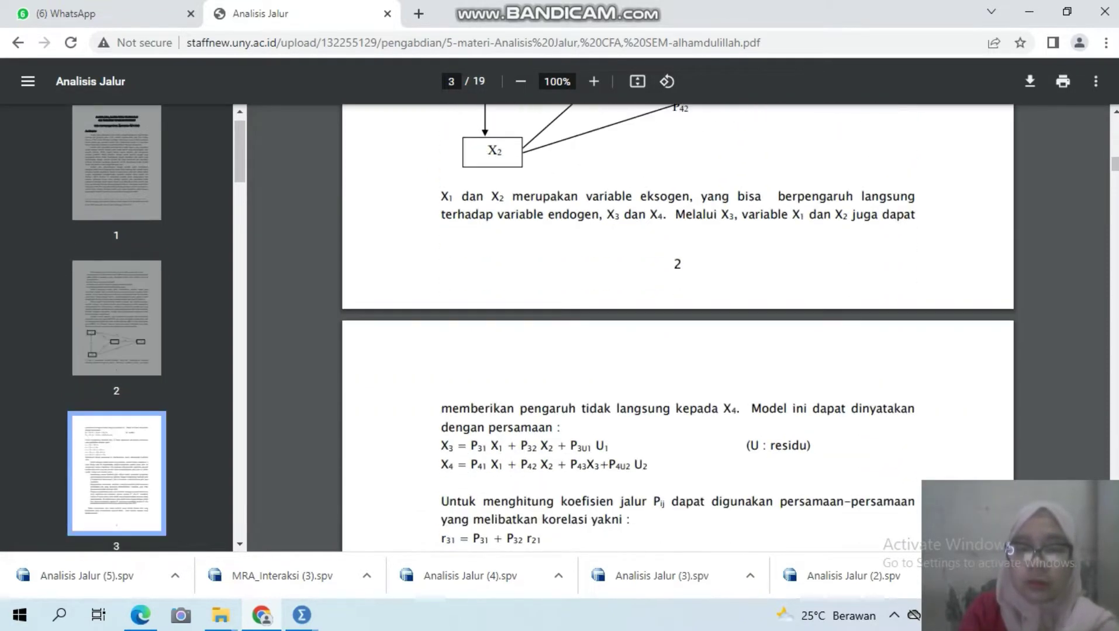
scroll(1010, 548, down, 1)
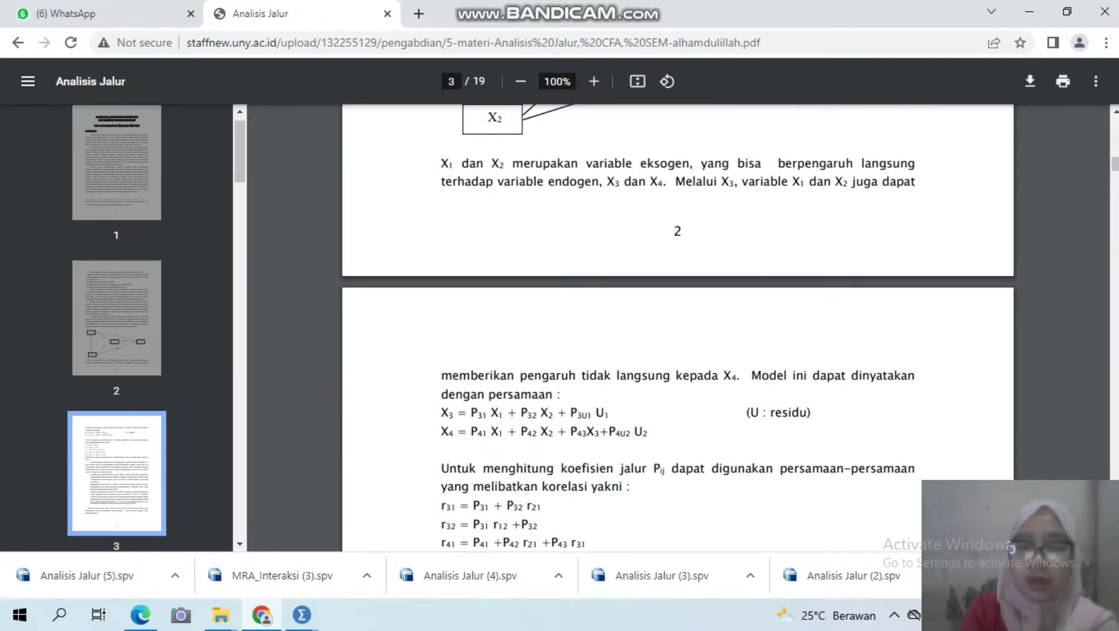
scroll(1009, 548, up, 8)
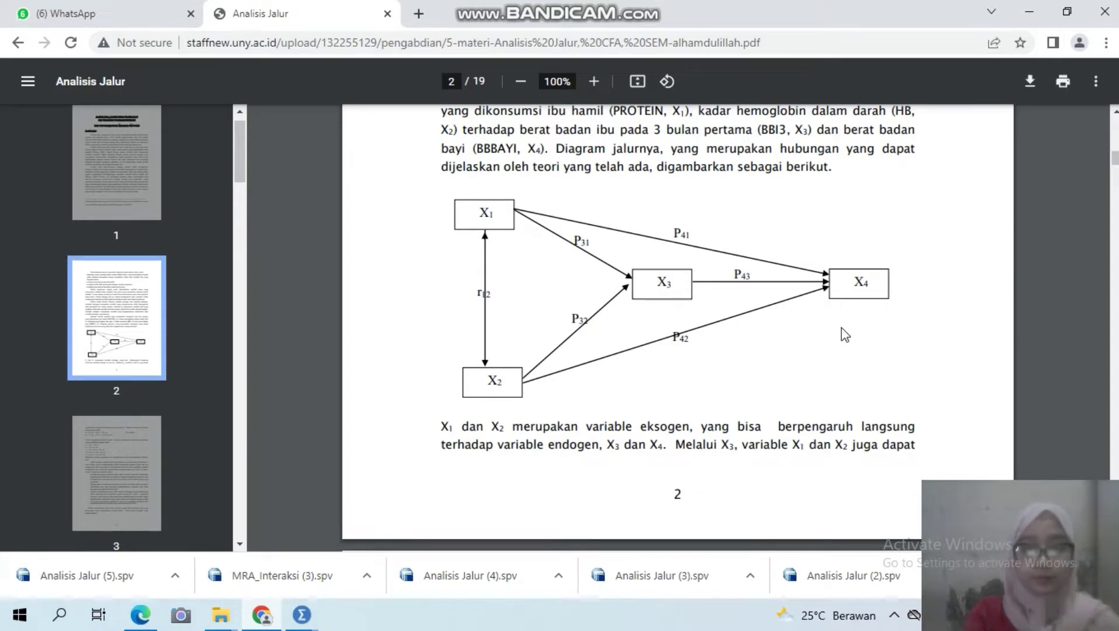
scroll(845, 335, down, 3)
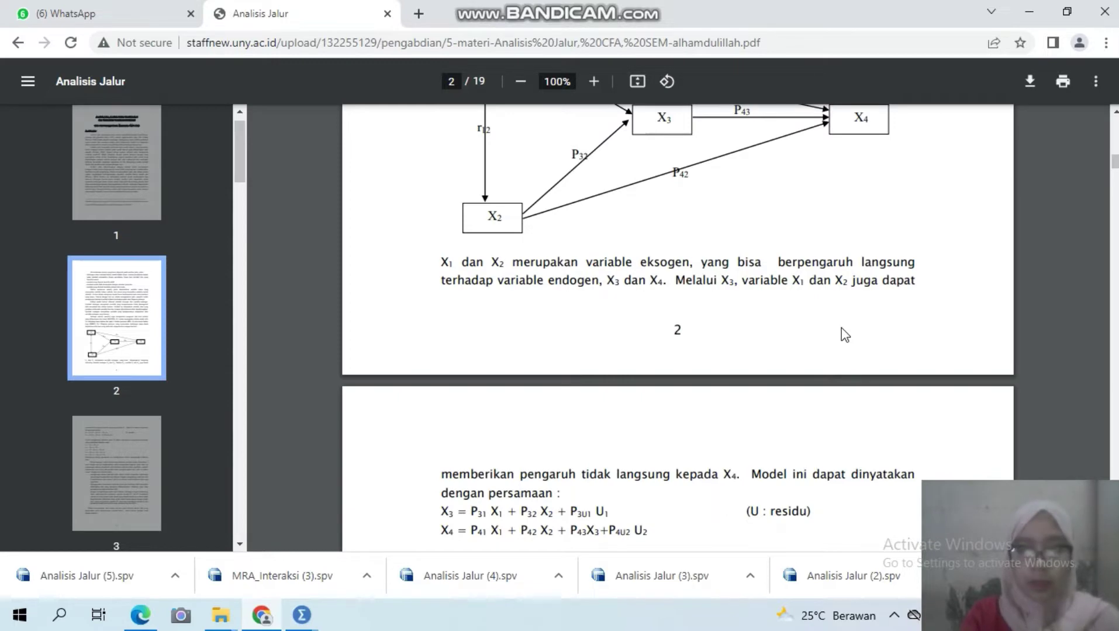
scroll(845, 335, down, 2)
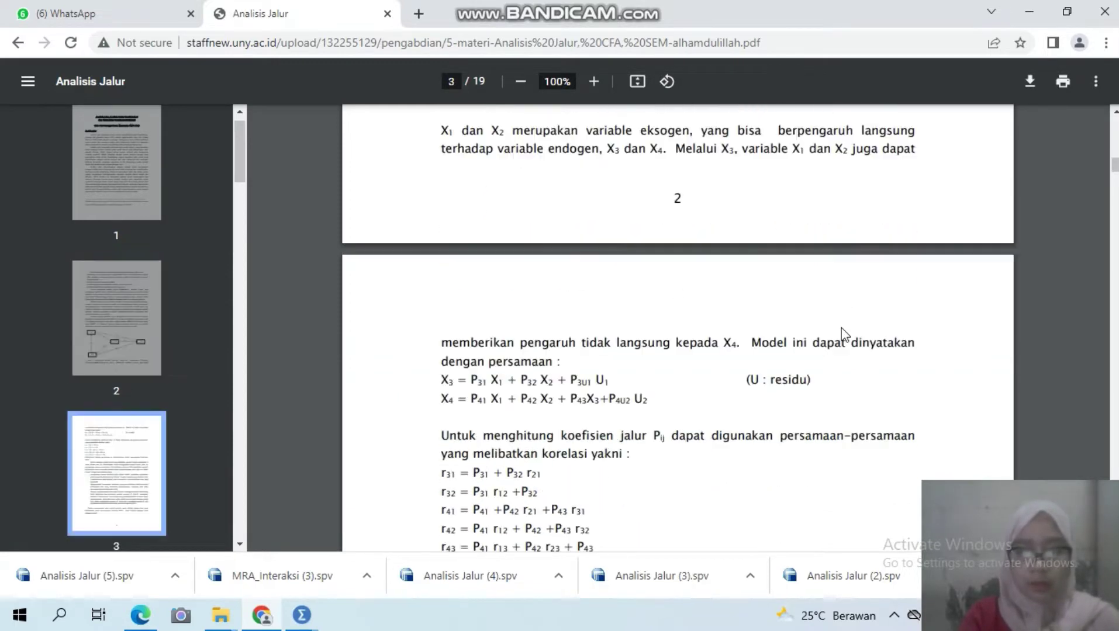
scroll(845, 335, down, 1)
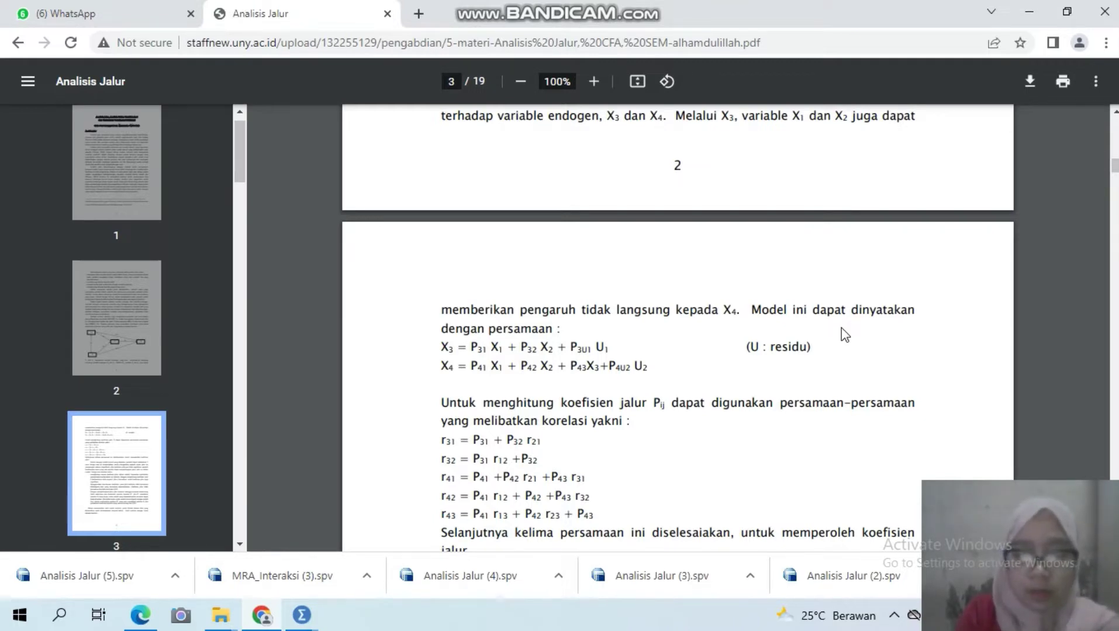
scroll(845, 335, down, 5)
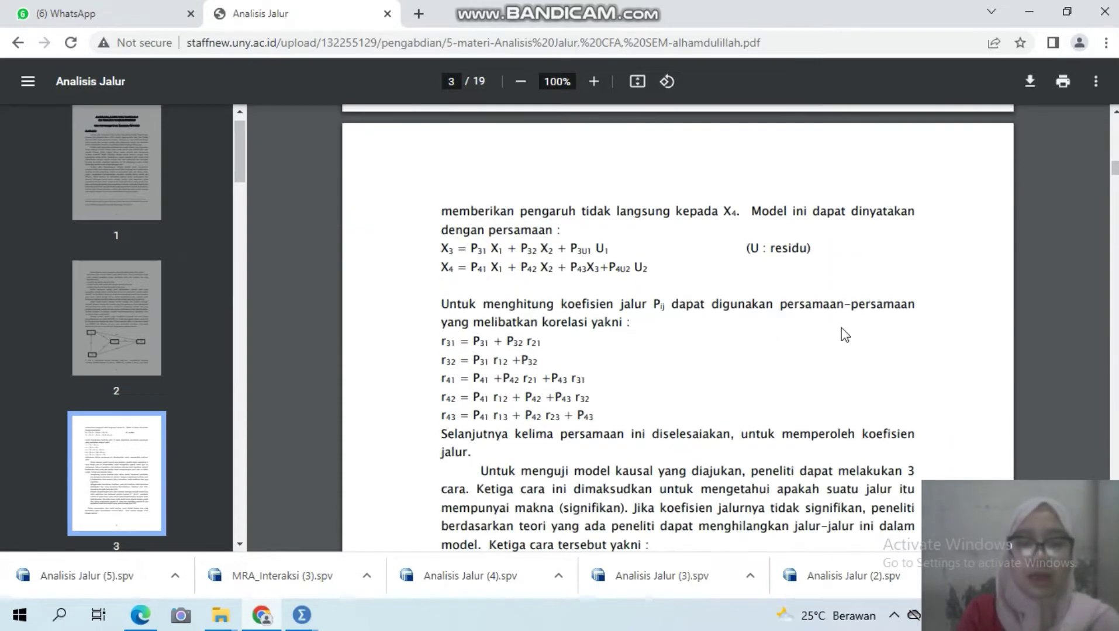
scroll(845, 335, down, 1)
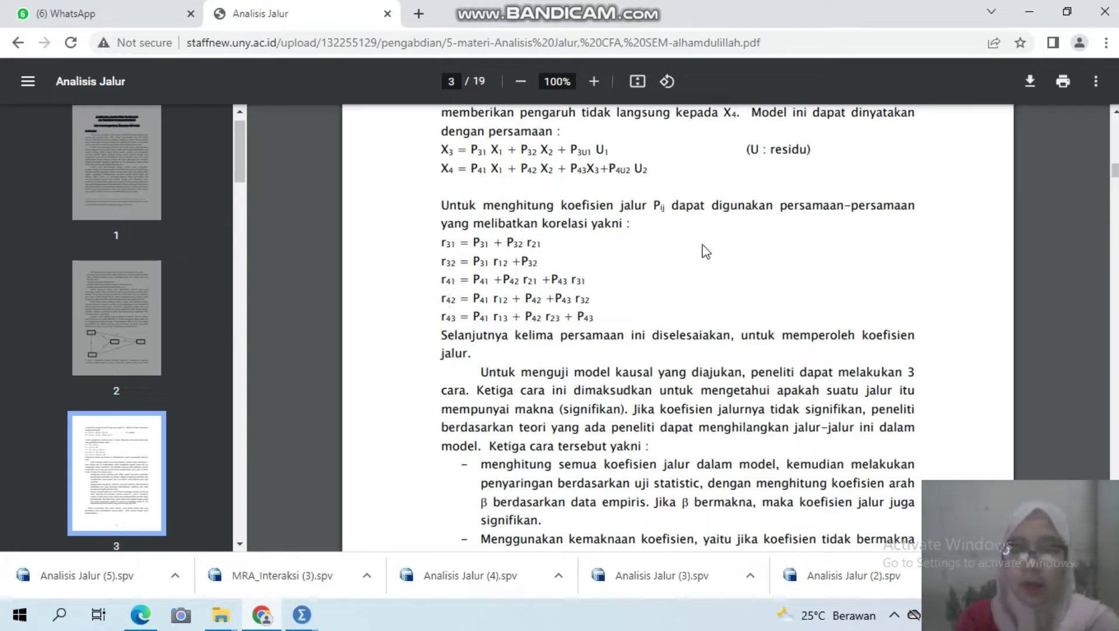
Review the three ways of testing a causal model and the coefficient and t-value diagrams for PROTEIN, HB, BB13 and BBBAYI.
scroll(988, 364, down, 3)
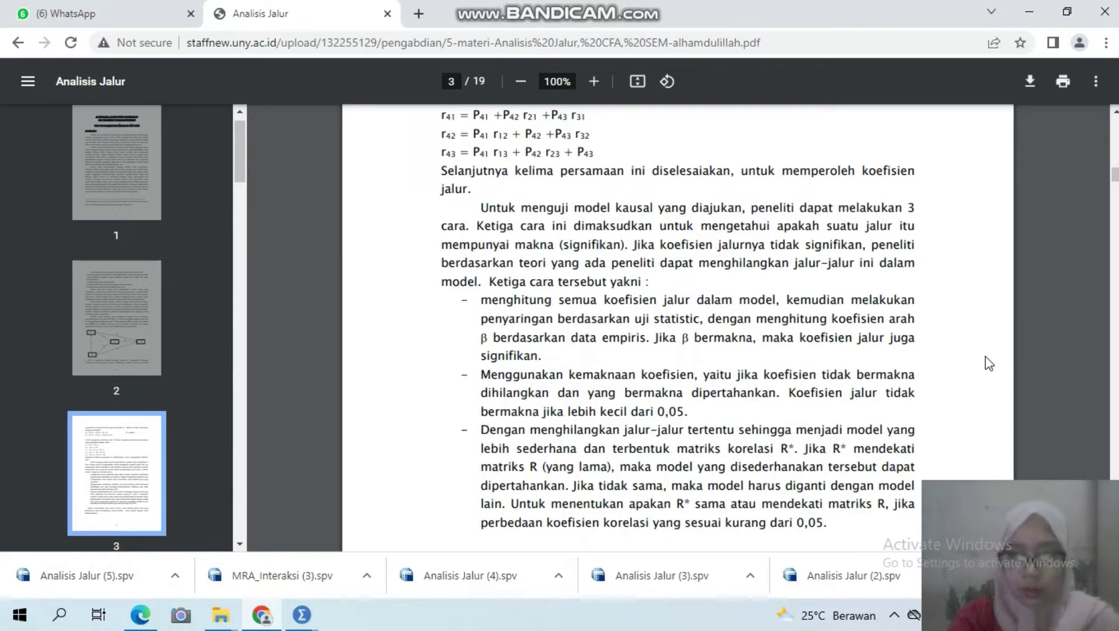
scroll(988, 364, down, 7)
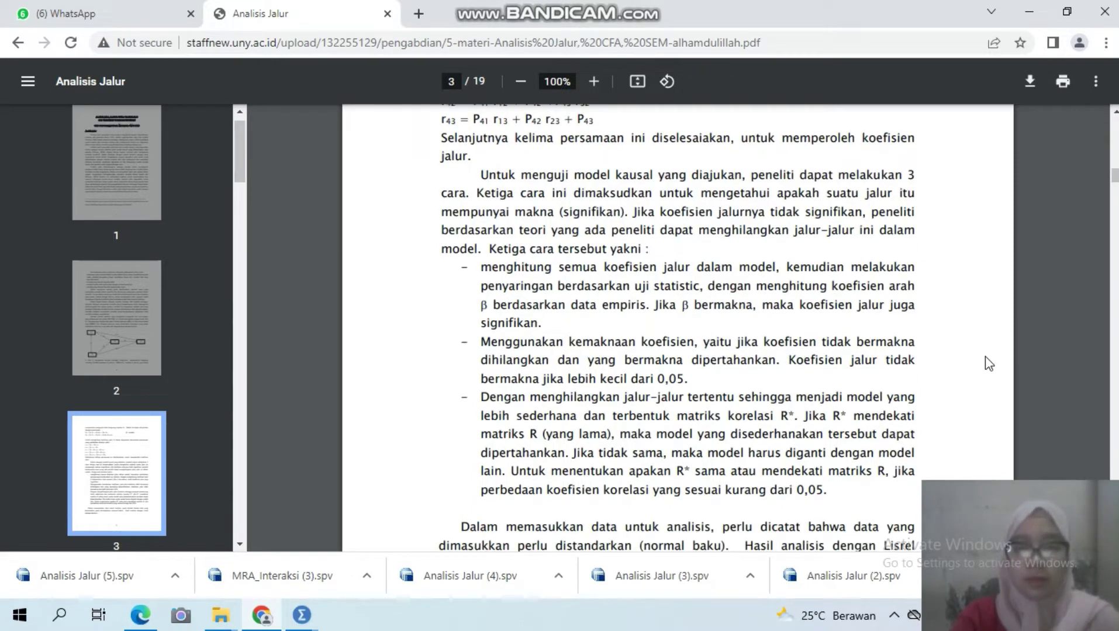
scroll(988, 364, down, 6)
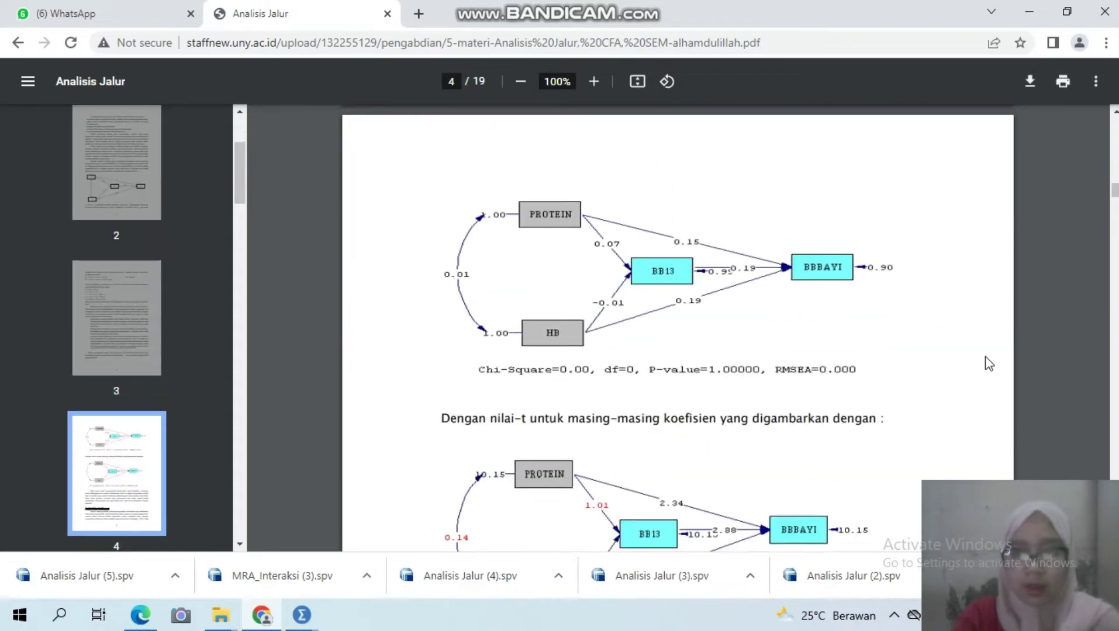
scroll(988, 364, down, 8)
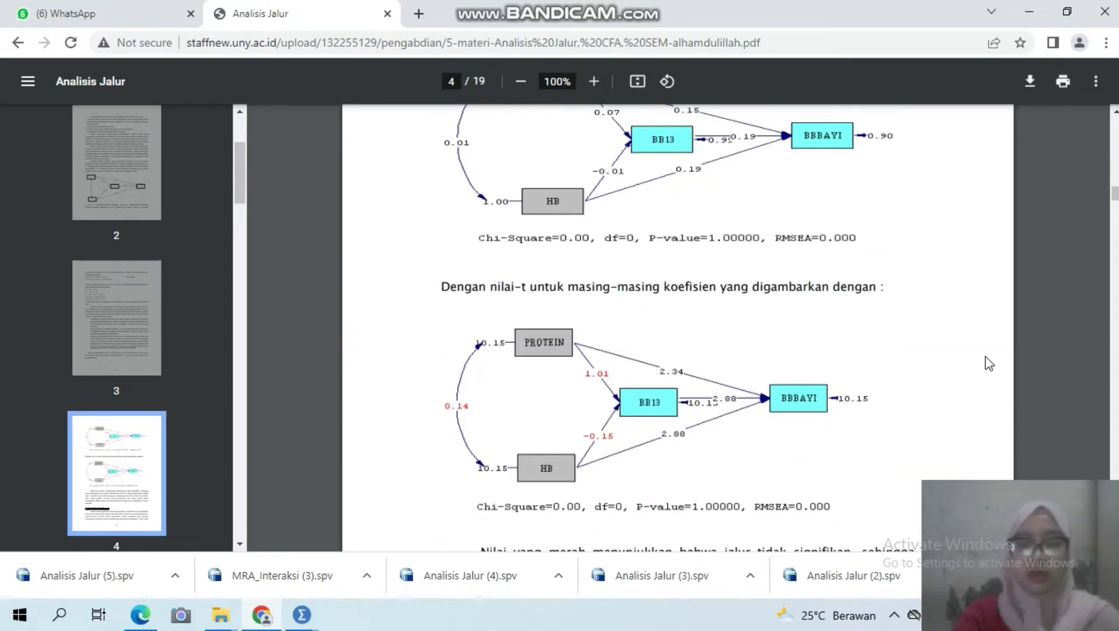
scroll(988, 364, up, 4)
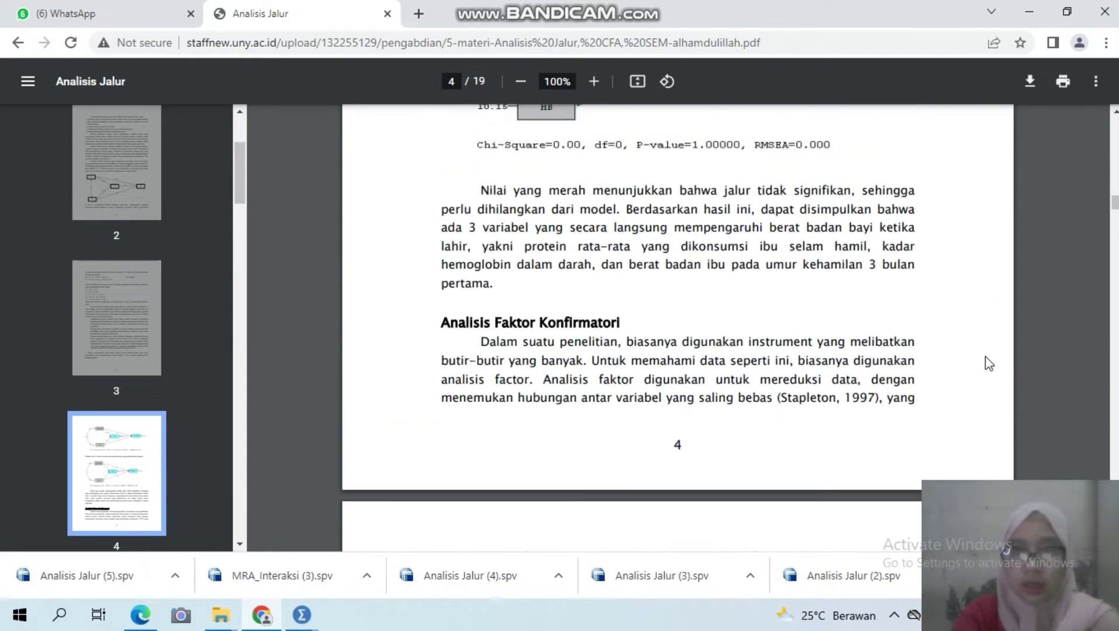
scroll(988, 364, up, 2)
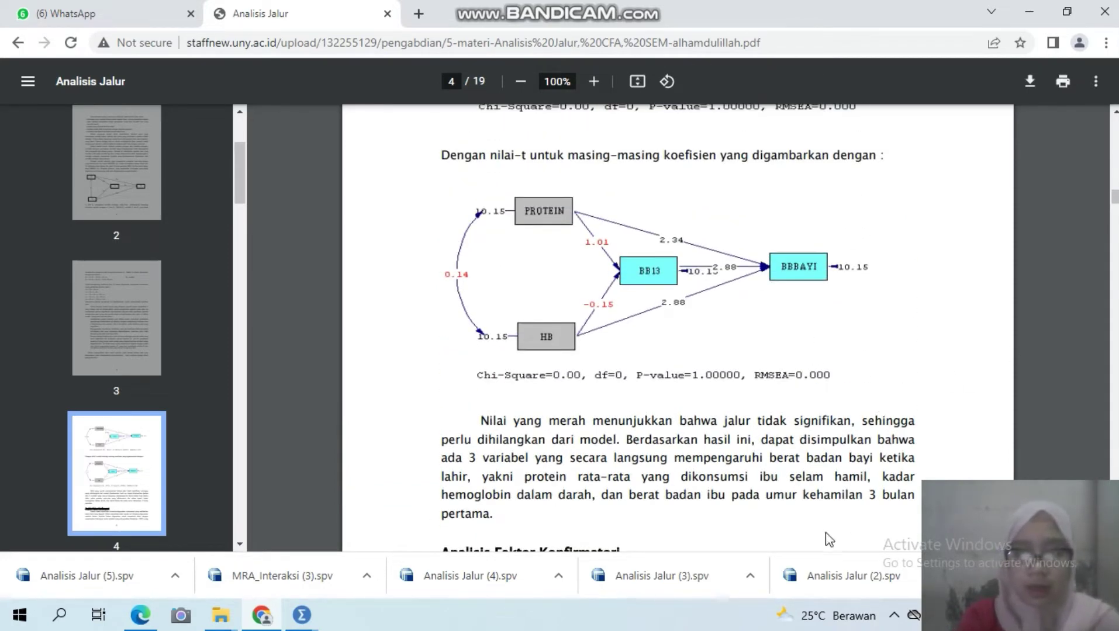
click(1043, 491)
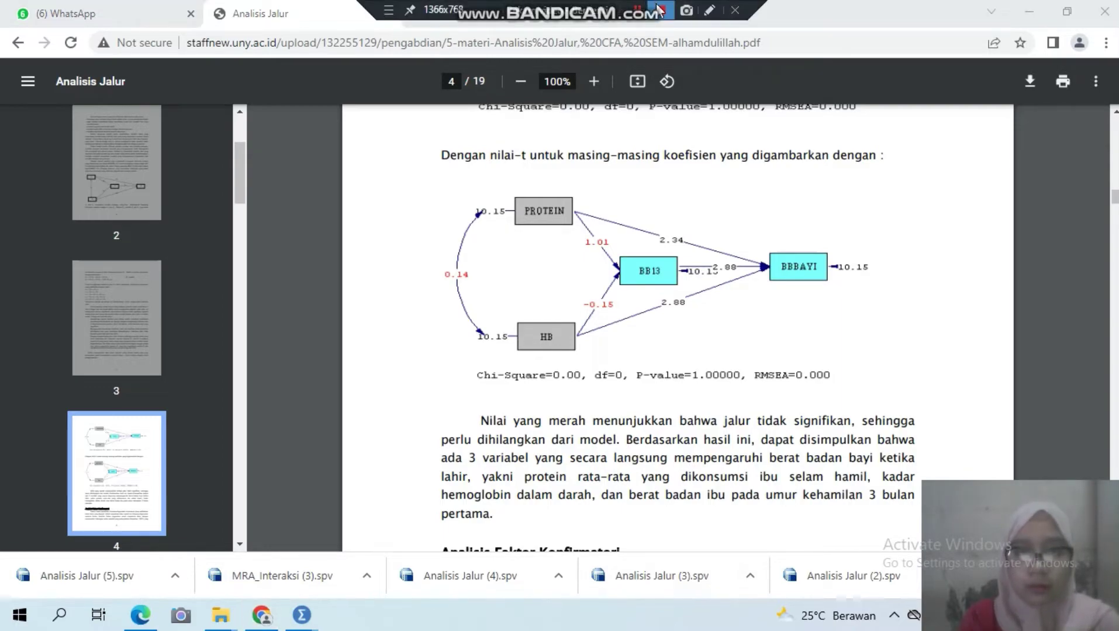
Switch to the SPSS Statistics Data Editor and set ABS_RES1 as the dependent variable of a linear regression, keeping X1 and X2 as predictors.
key(alt+Tab)
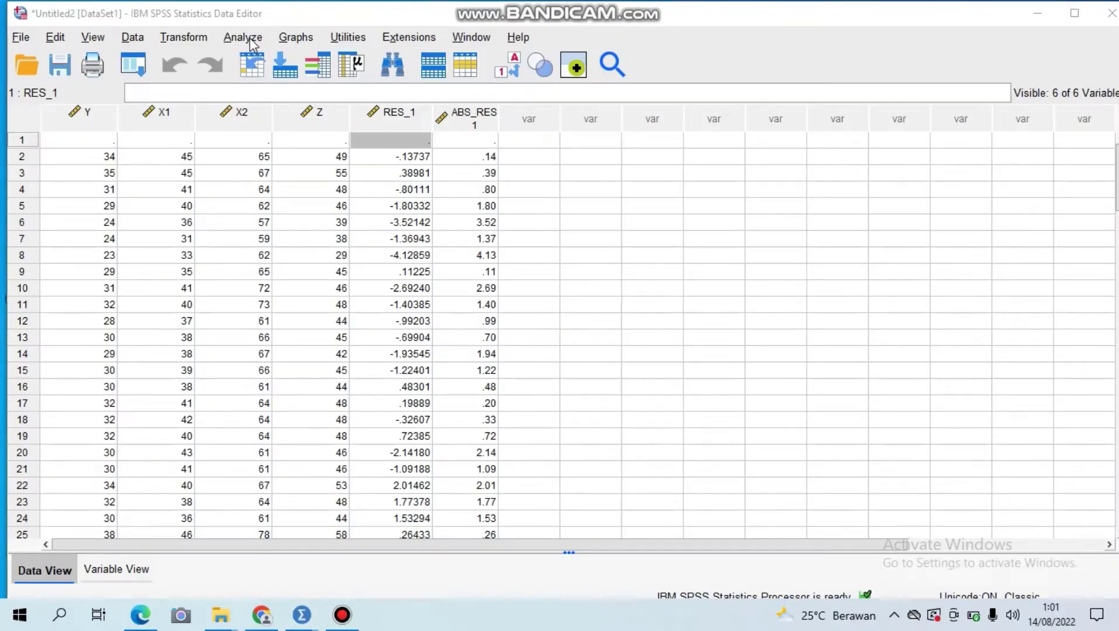
click(250, 41)
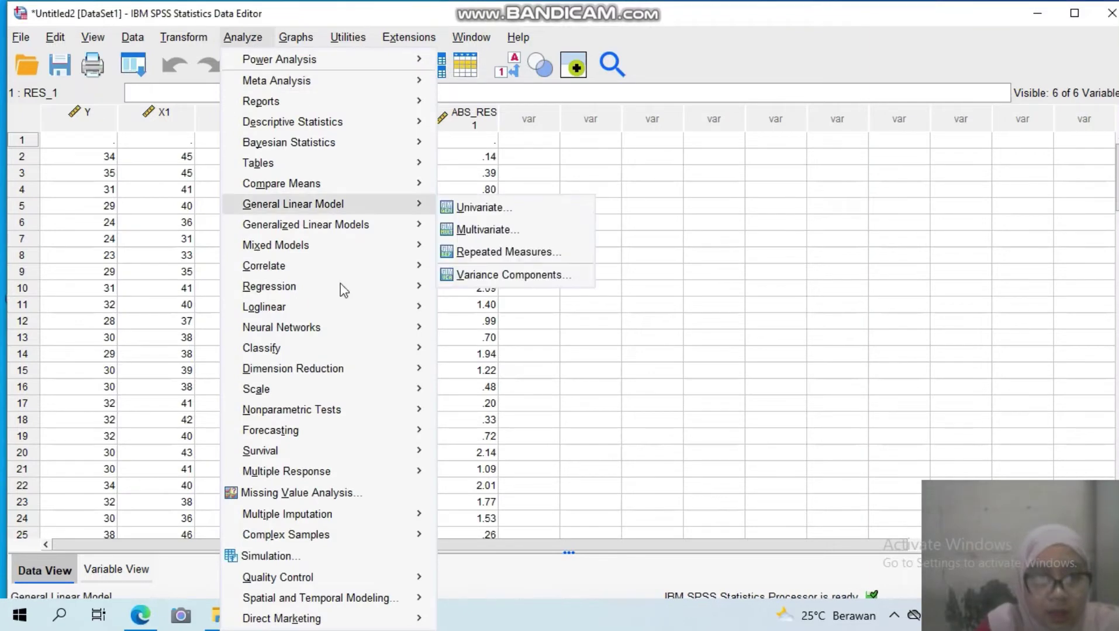
mouse_move(396, 284)
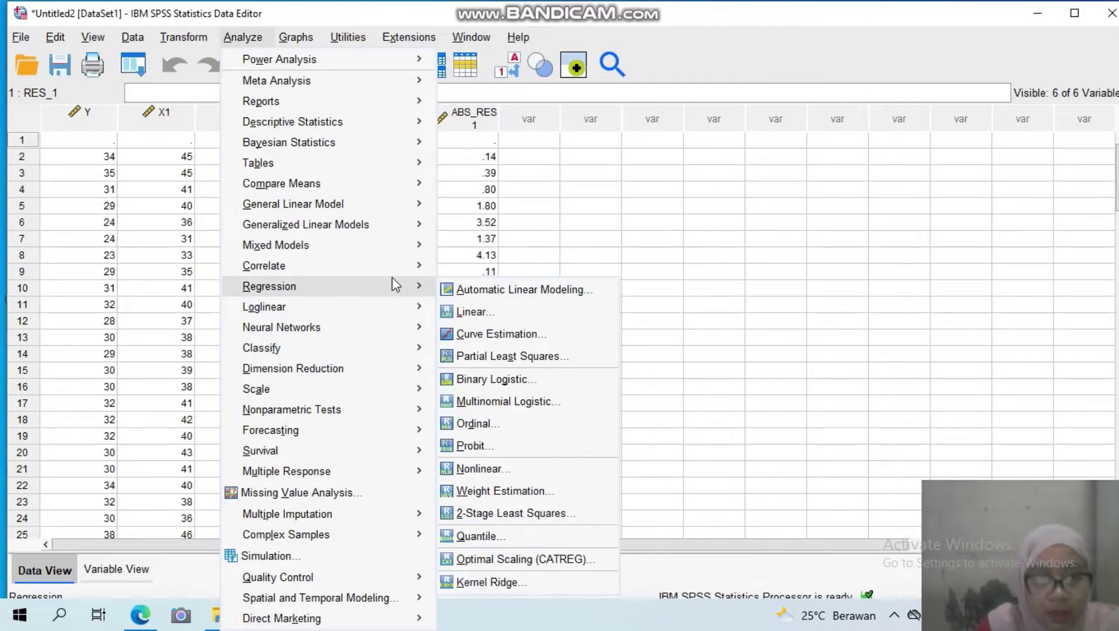
click(470, 312)
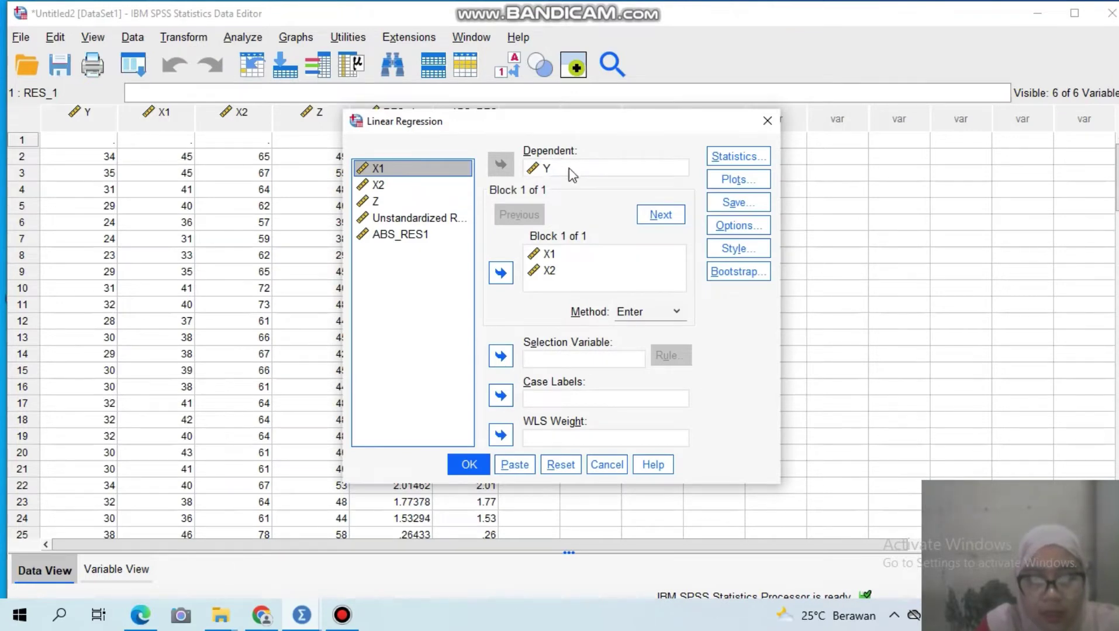
click(546, 168)
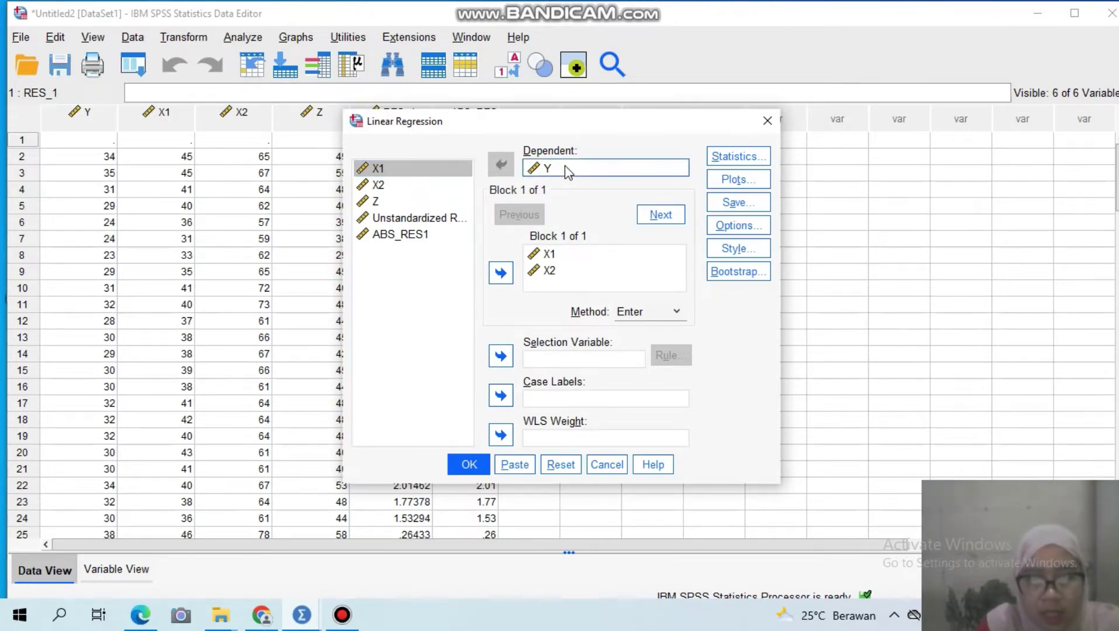
click(501, 165)
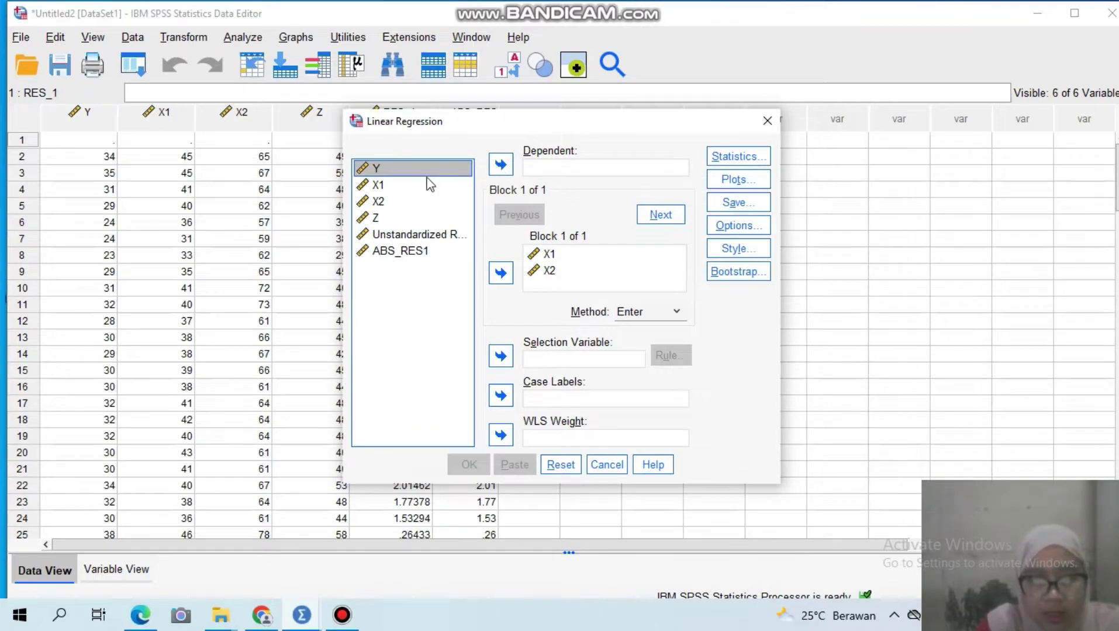
click(424, 250)
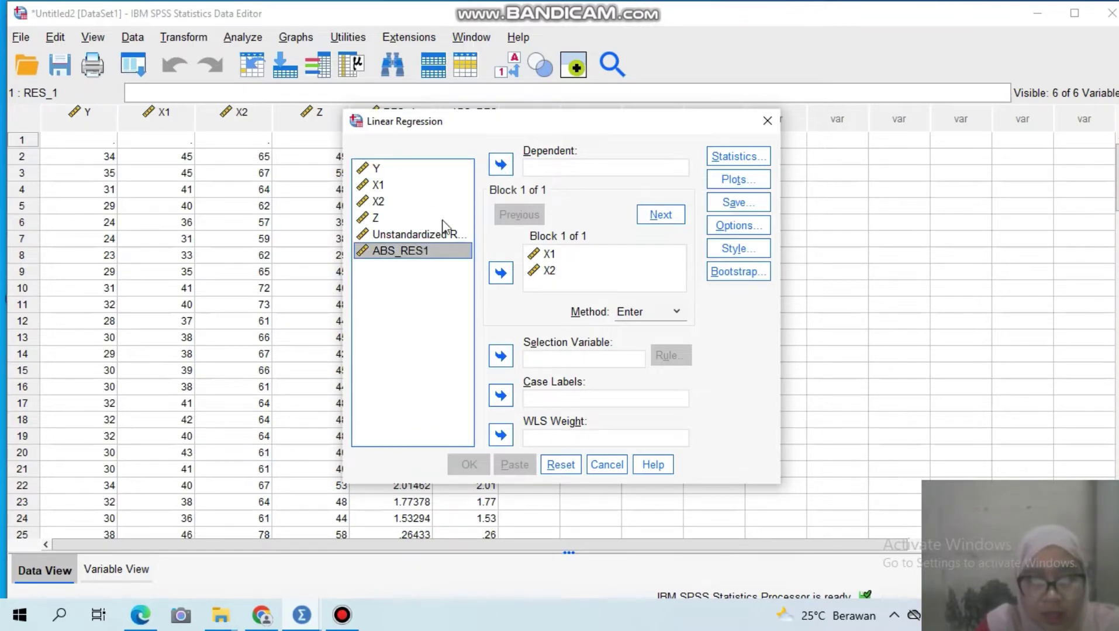
click(502, 165)
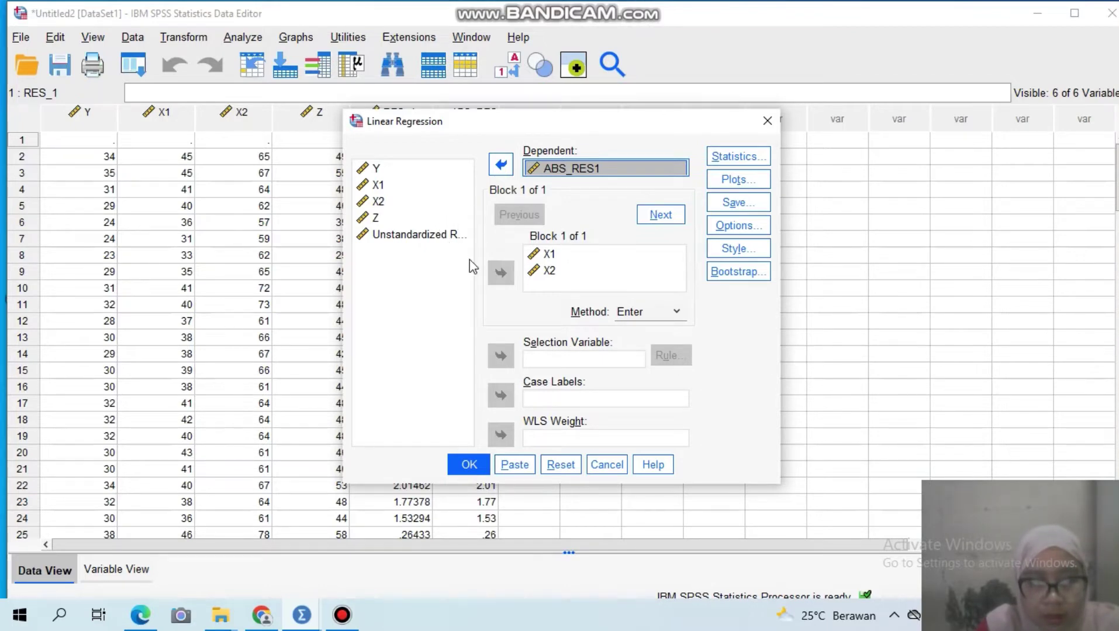
Add Y to the predictors of the linear regression, alongside X1 and X2.
click(421, 219)
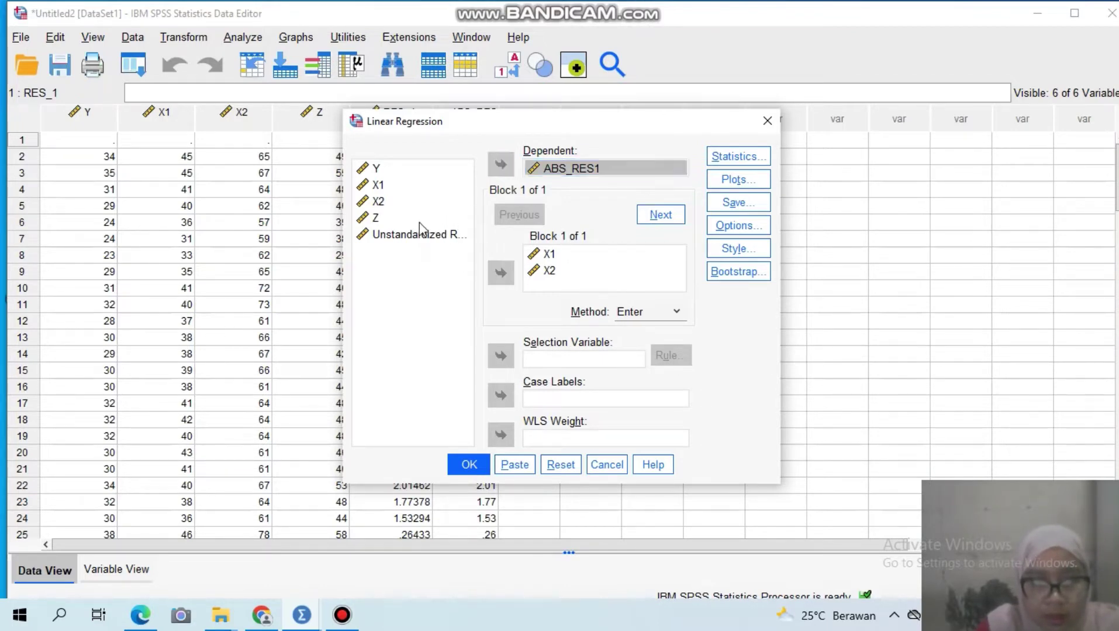
click(420, 170)
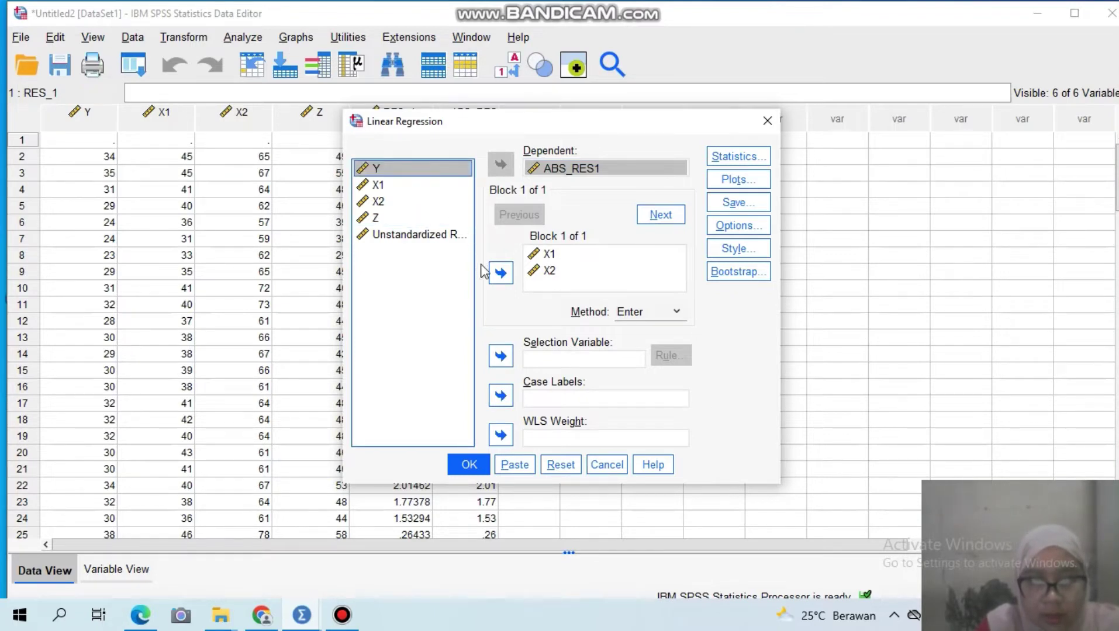
click(501, 273)
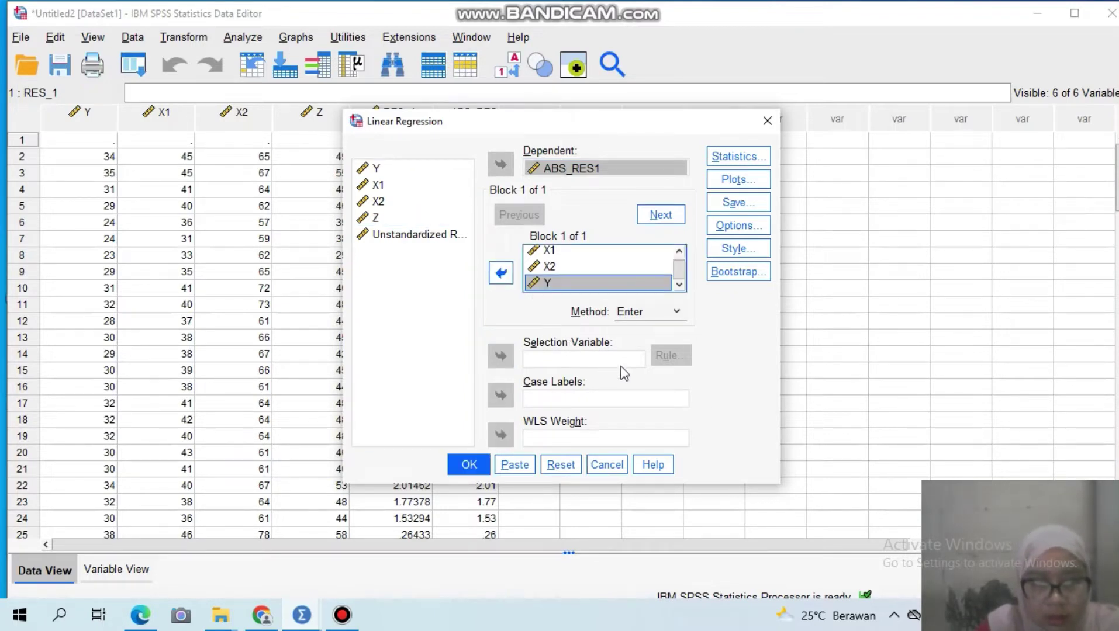
Turn off collinearity diagnostics in the regression statistics, keeping estimates and model fit.
click(742, 158)
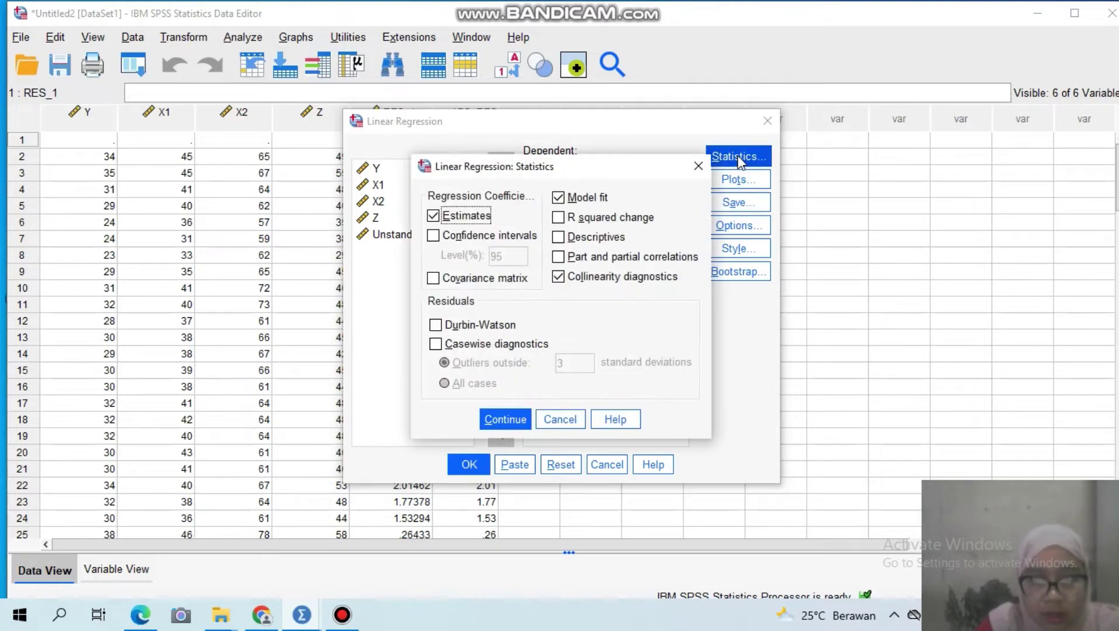
click(559, 278)
click(559, 278)
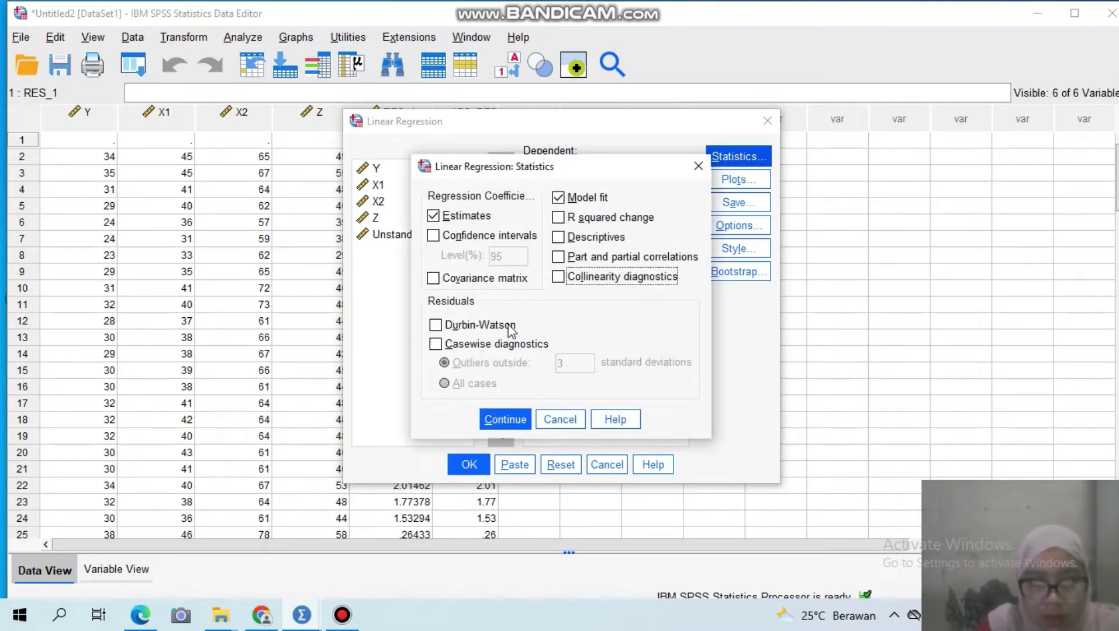
click(506, 413)
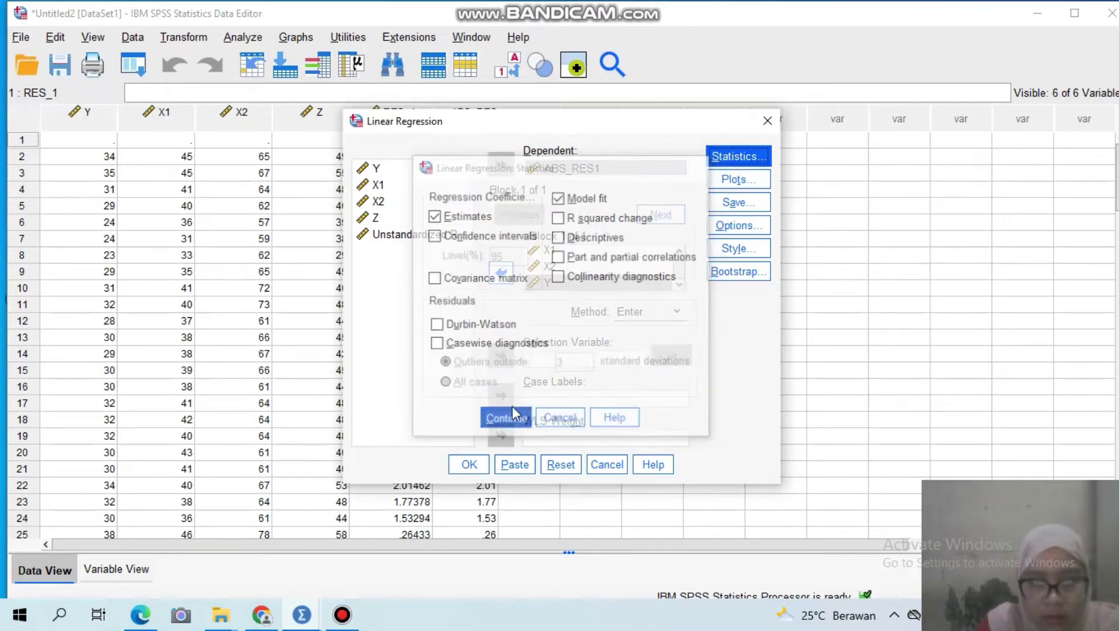
Clear *SRESID and *ZPRED from the scatterplot axes and turn off the residual histogram and normal probability plot.
click(744, 182)
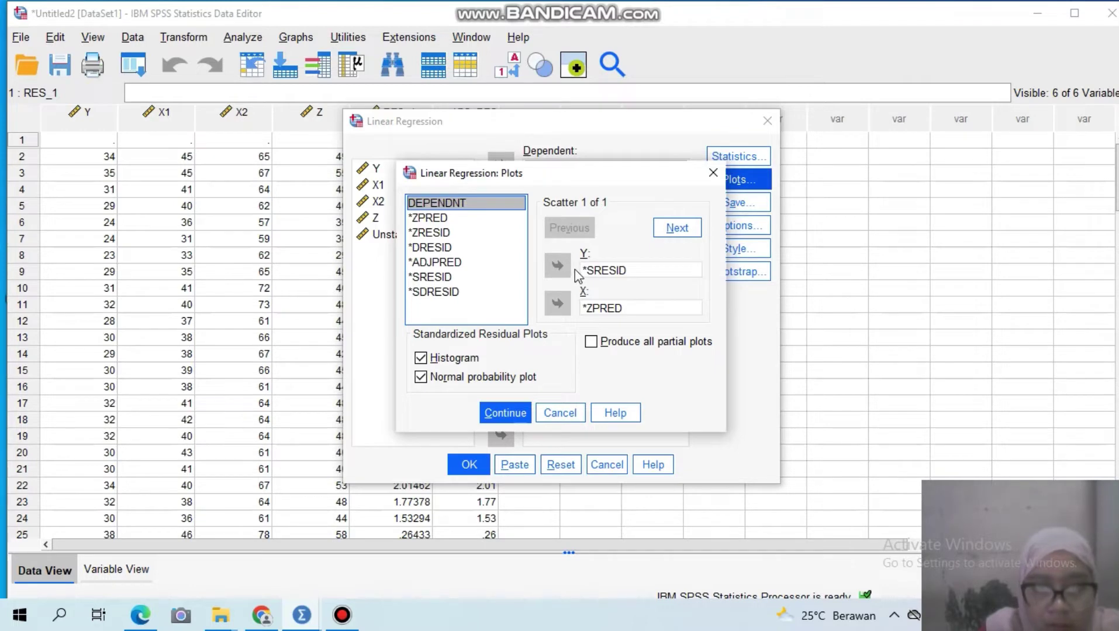
click(602, 270)
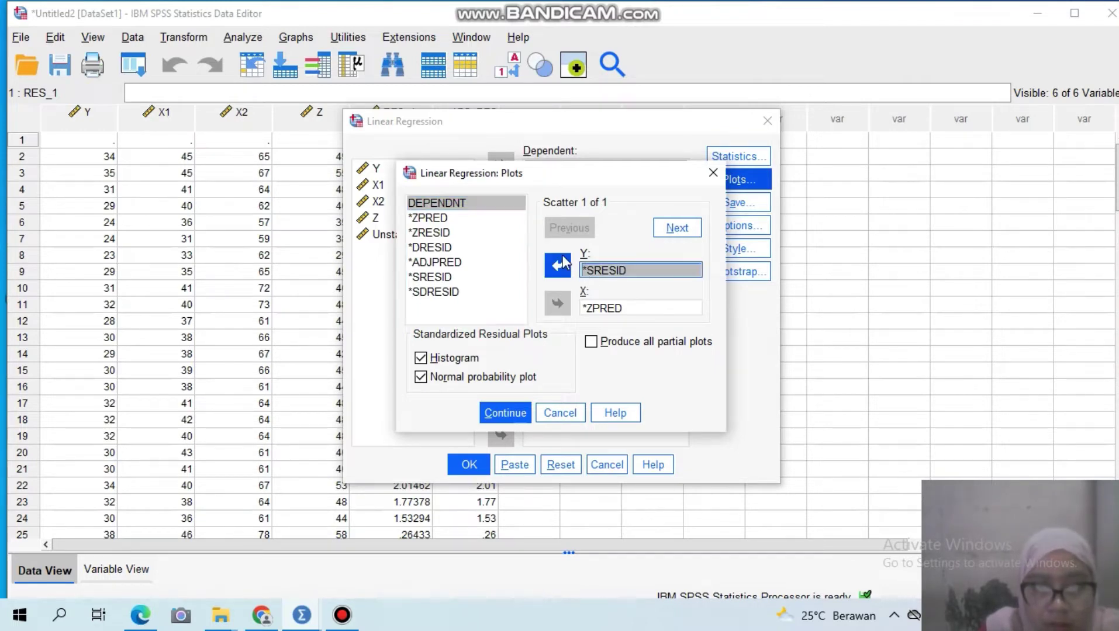
click(557, 266)
click(611, 309)
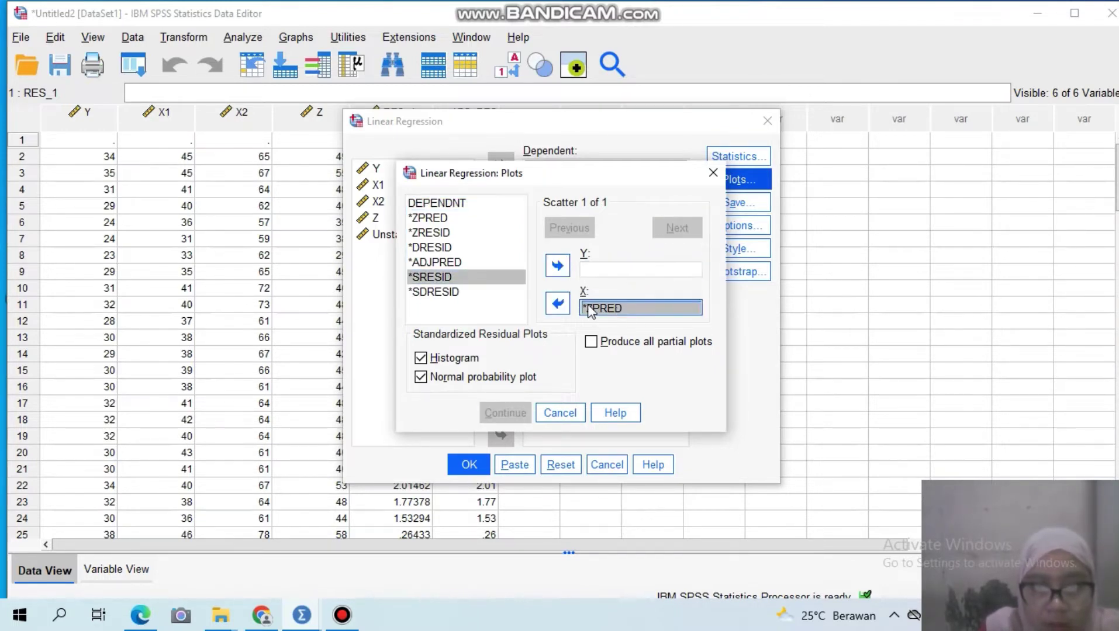
click(558, 304)
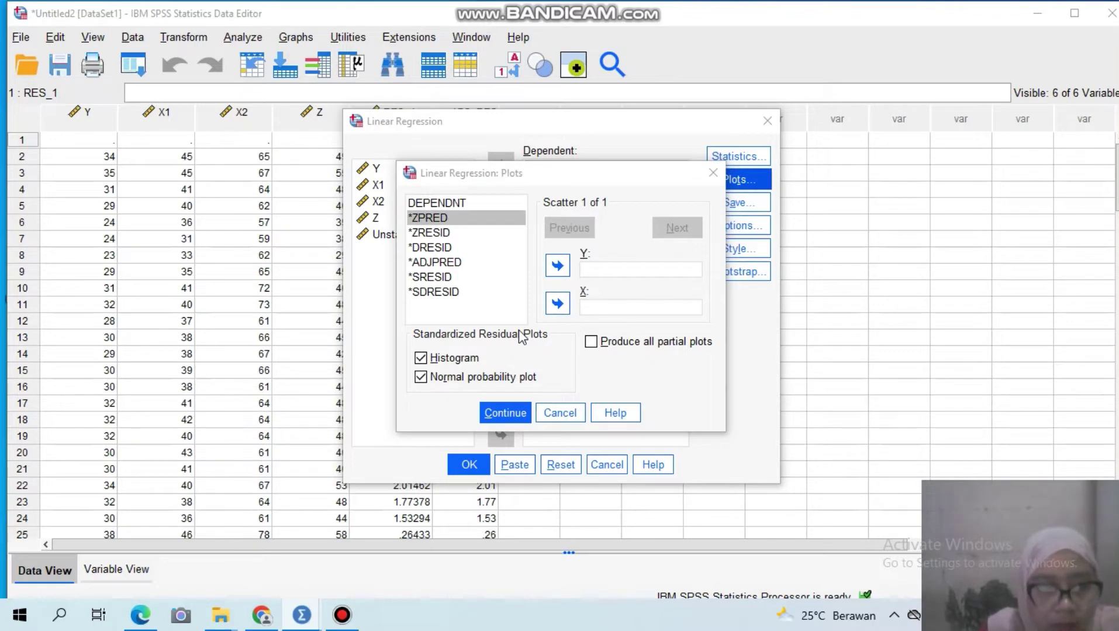
click(425, 361)
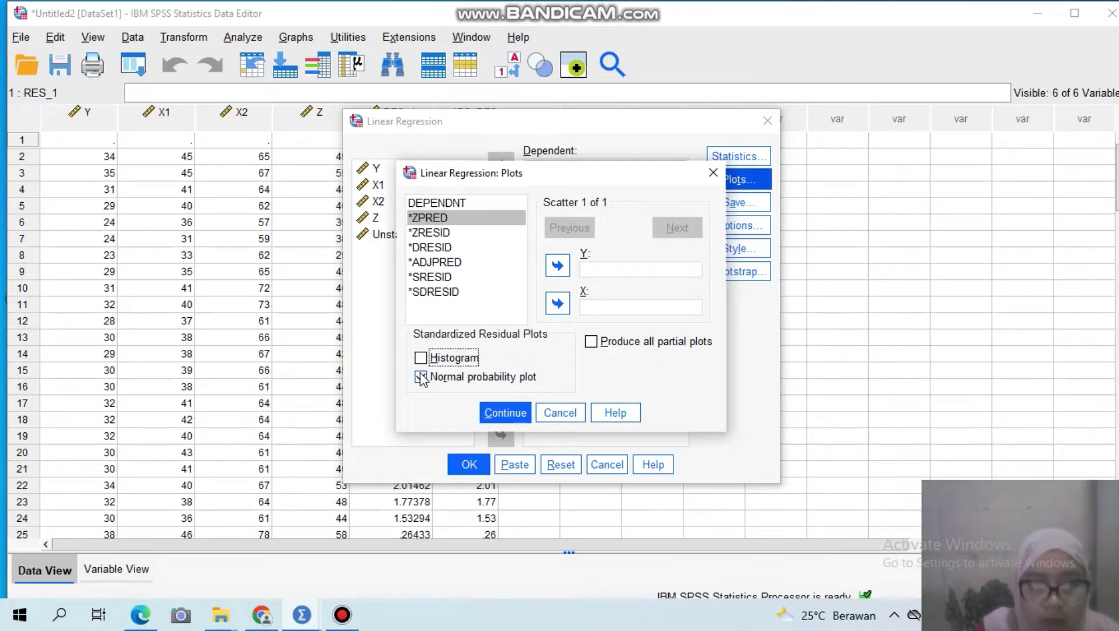
click(421, 378)
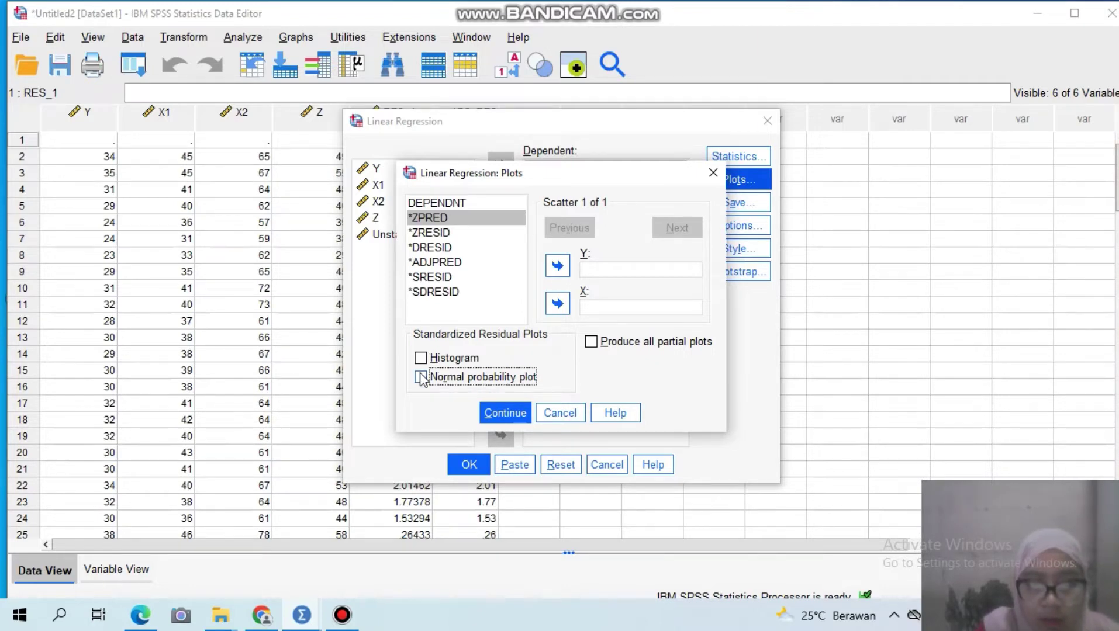
click(505, 413)
Turn off saving of unstandardized residuals and run the linear regression.
click(743, 203)
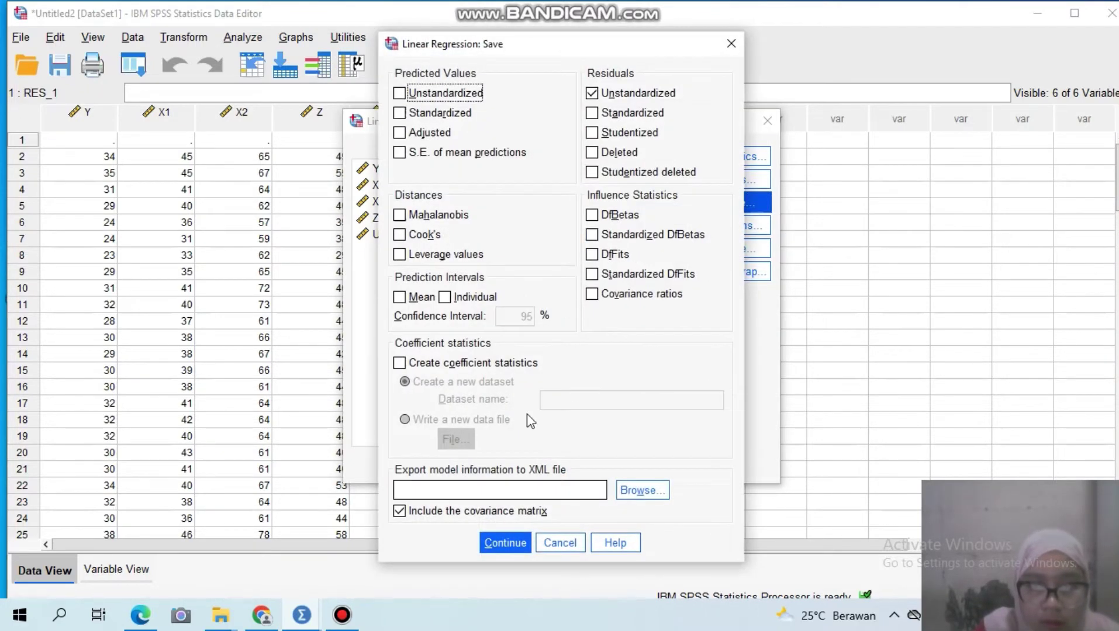
click(592, 94)
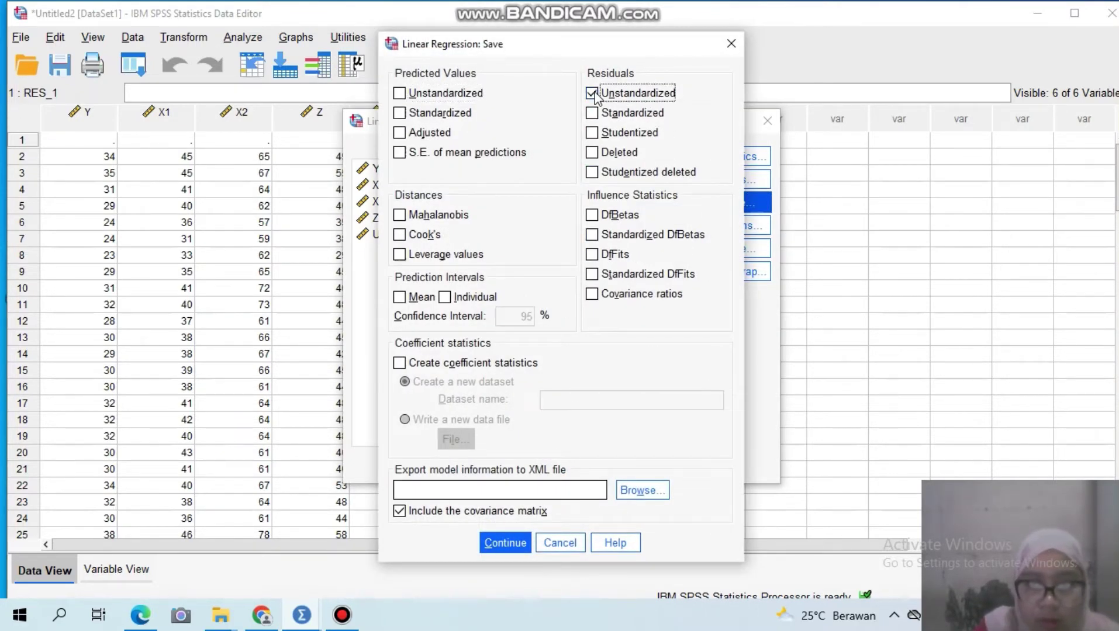
click(505, 542)
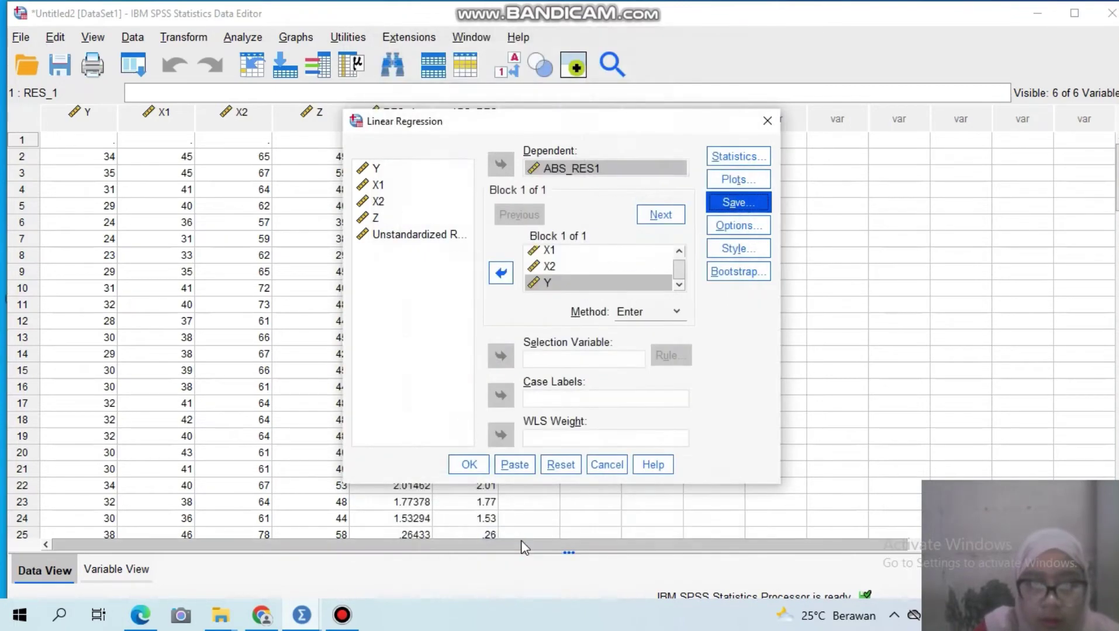
click(467, 465)
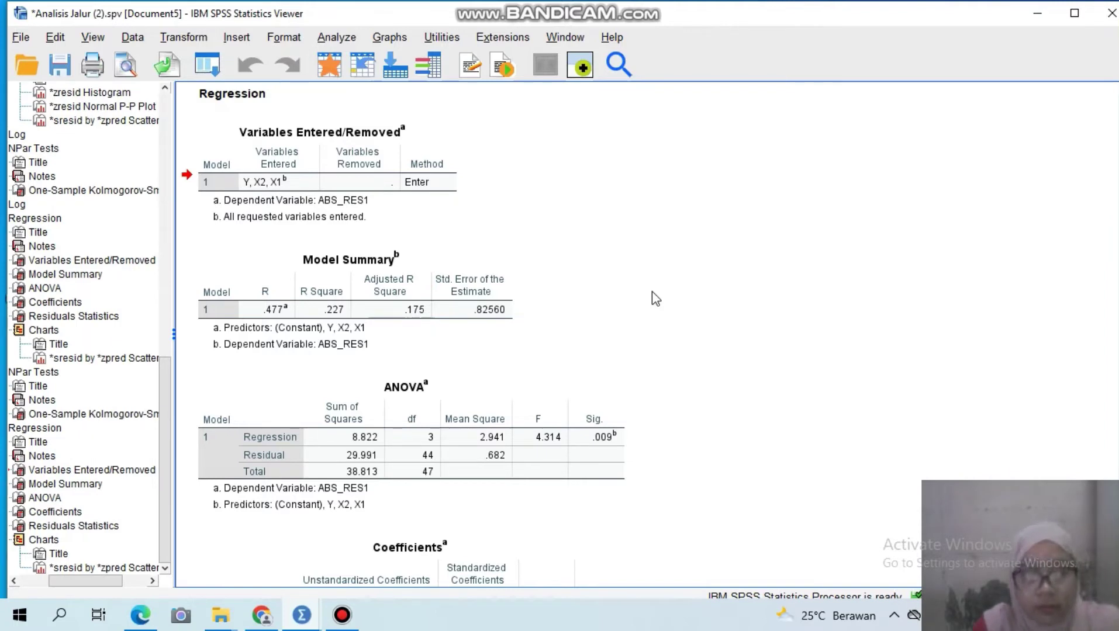
Review the new ABS_RES1 regression output, including the model summary, ANOVA, coefficients, residuals statistics and scatterplot.
key(Down)
key(Down)
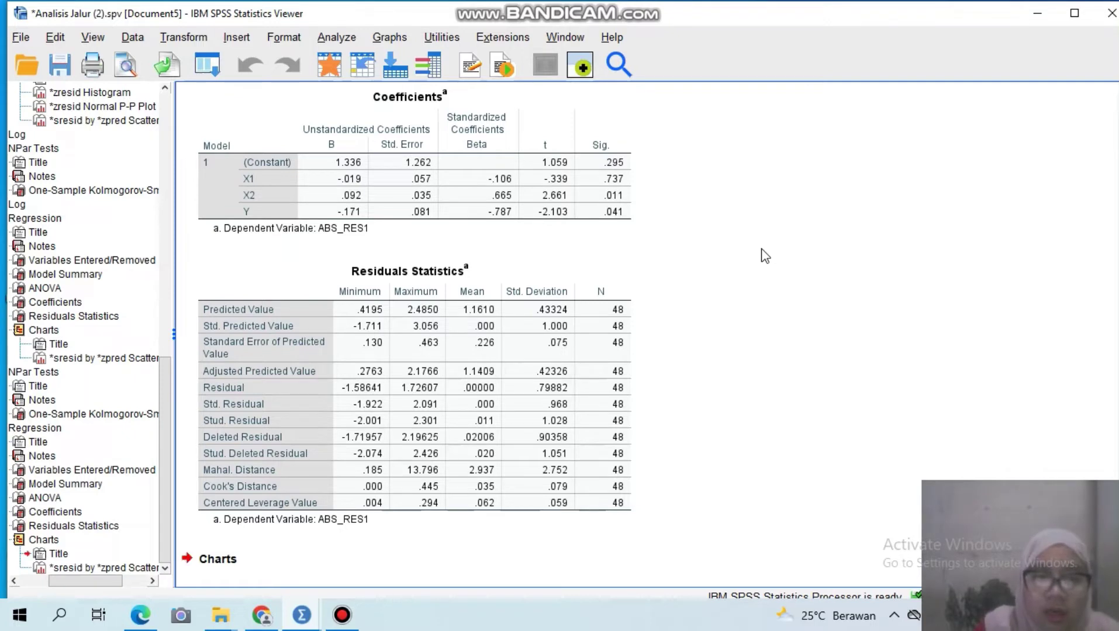
key(Down)
key(Up)
key(Up)
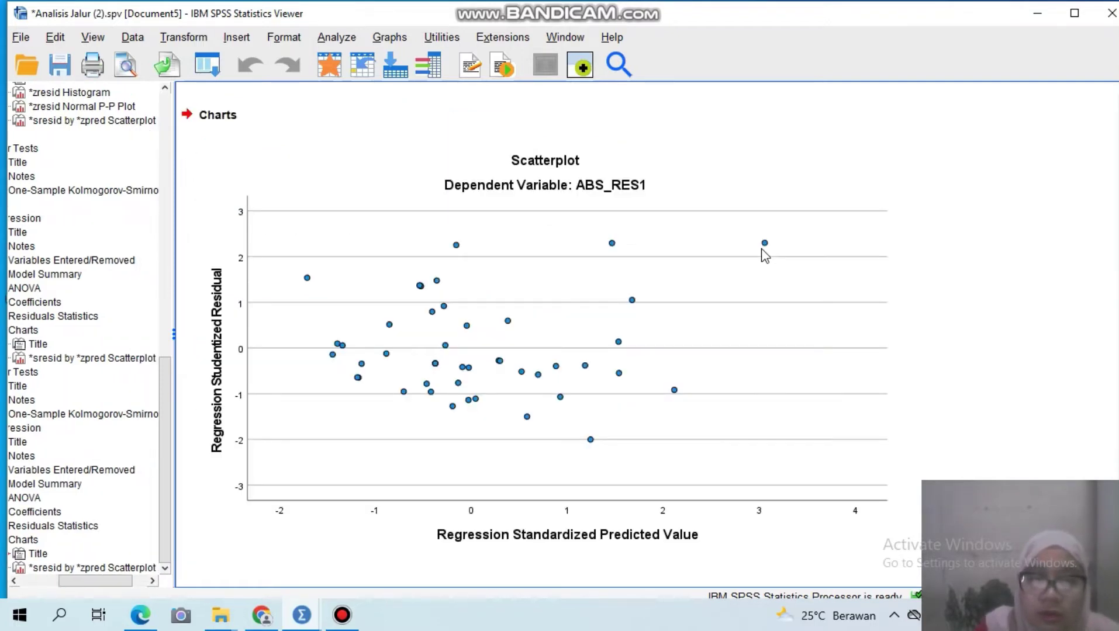
key(Up)
key(Up)
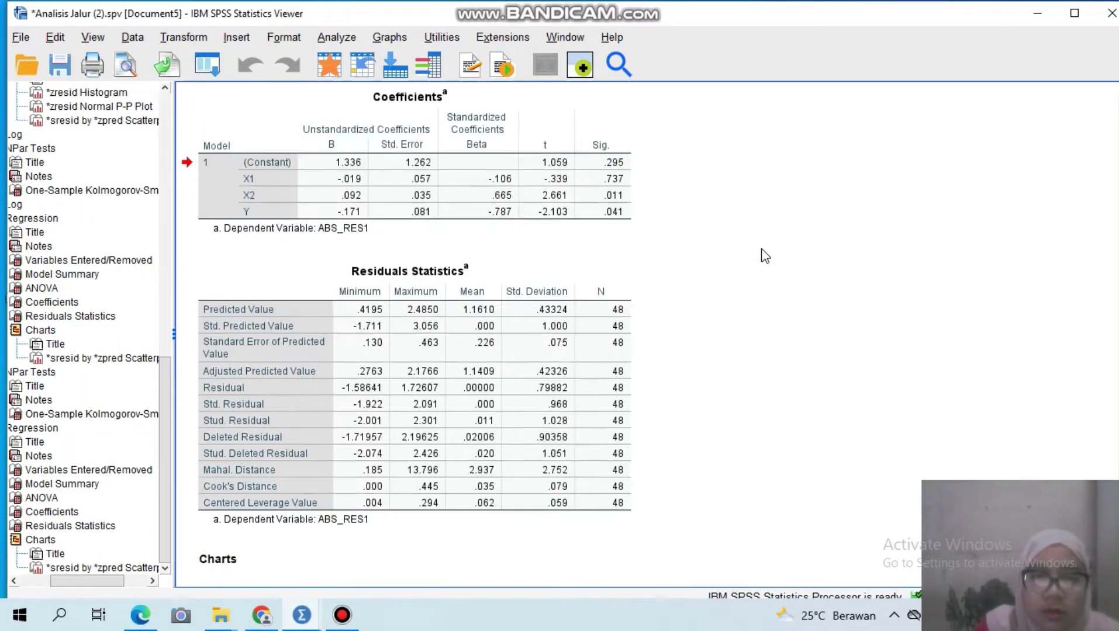
key(Up)
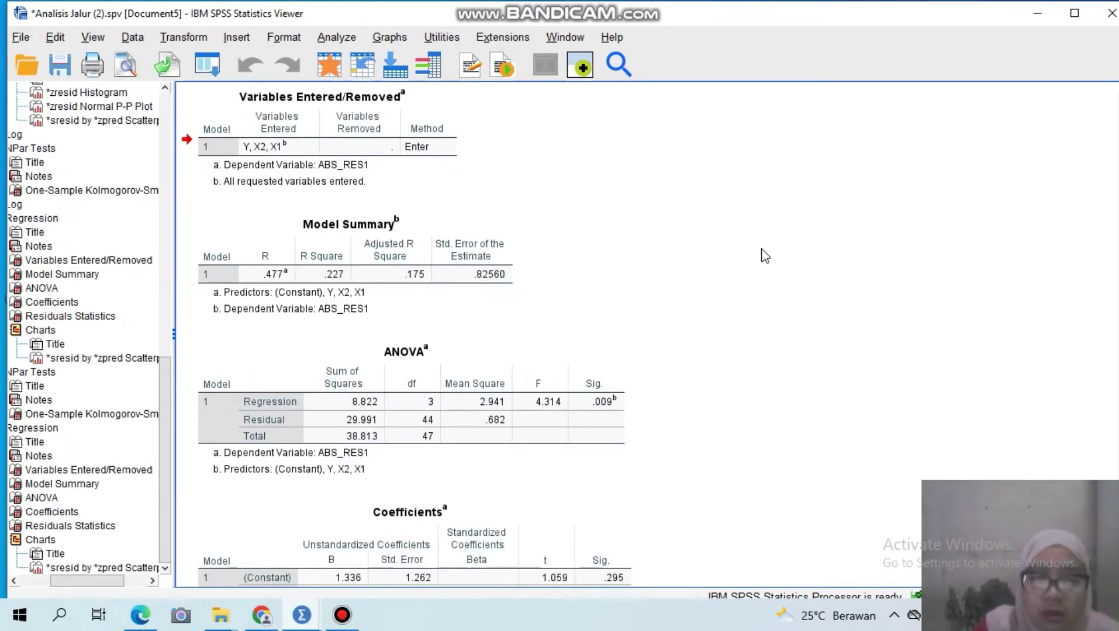
Examine the earlier Kolmogorov-Smirnov tests and the scatterplot, histogram and residuals statistics for dependent variable Y.
key(Up)
key(Up)
key(Up)
key(Up)
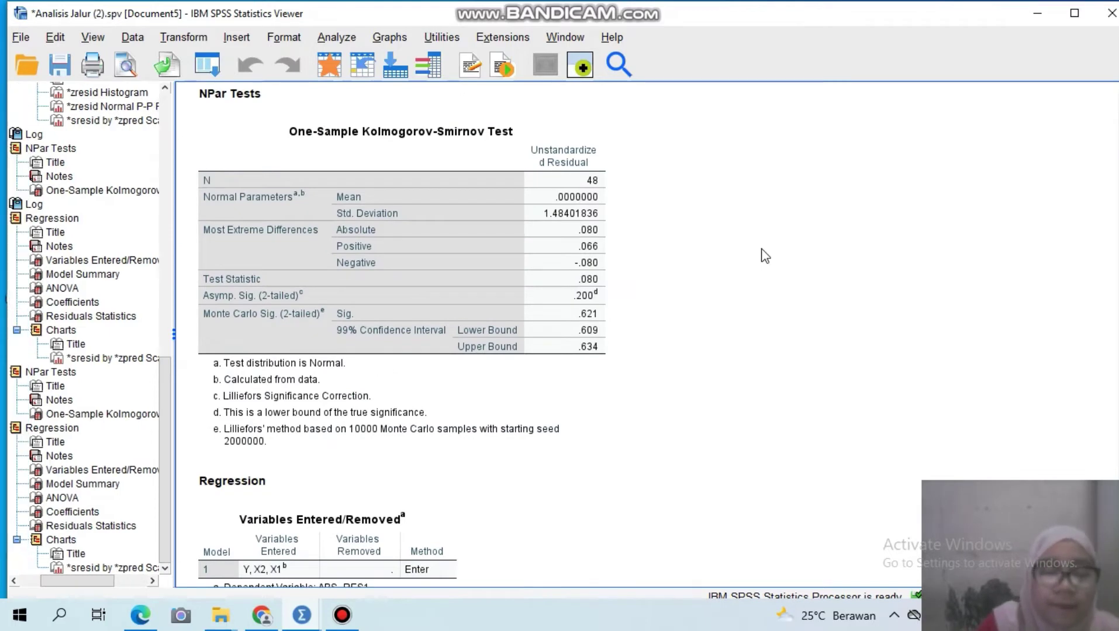
key(Up)
key(Down)
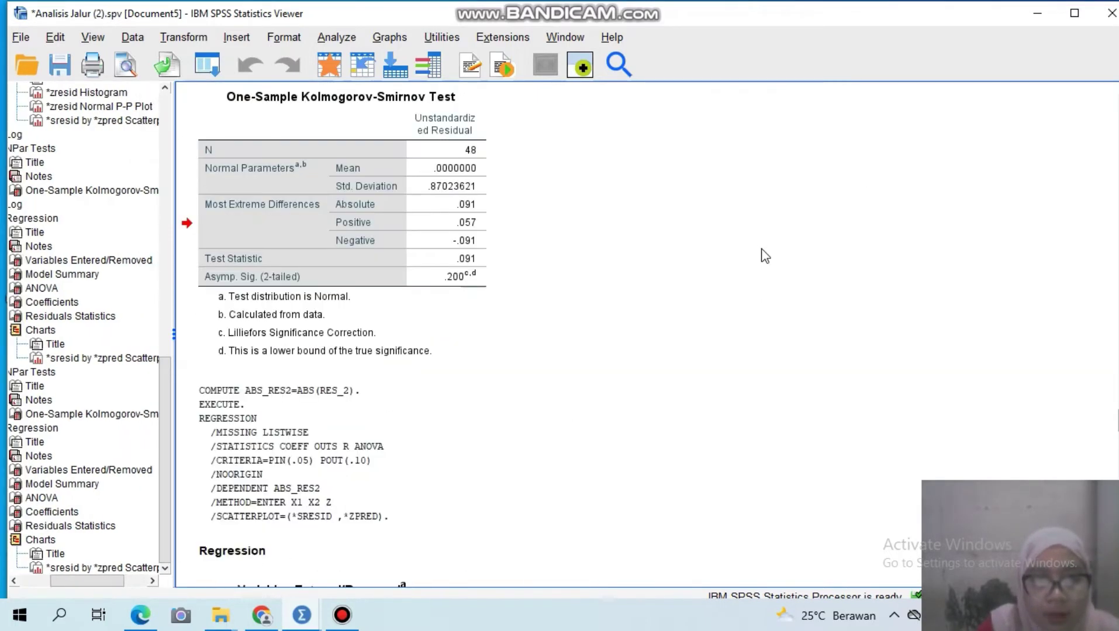
key(Up)
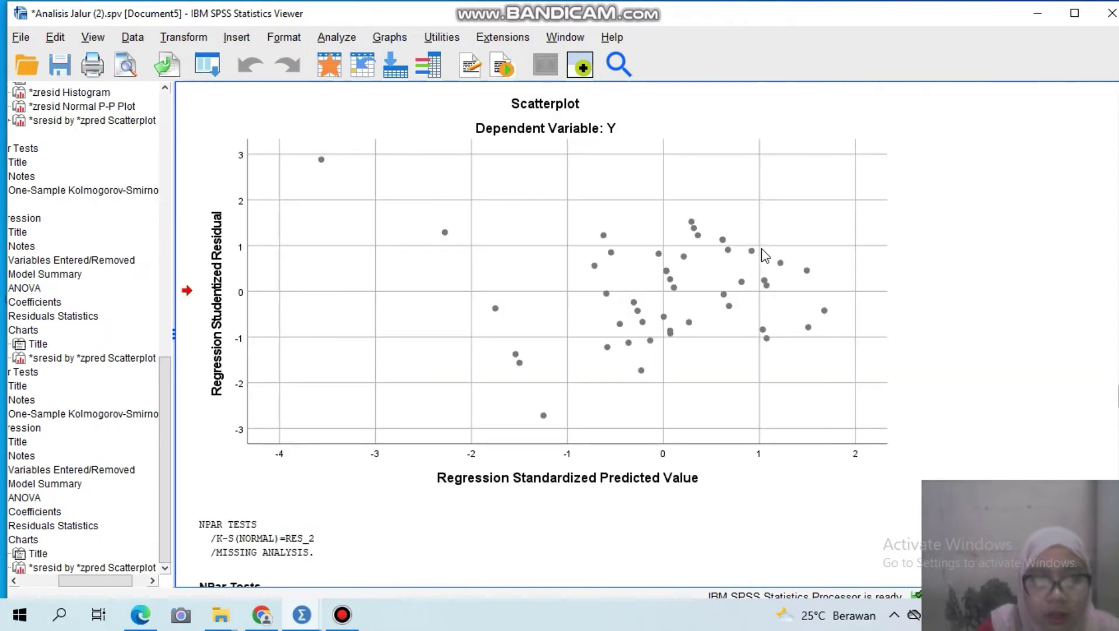
key(Up)
key(Up)
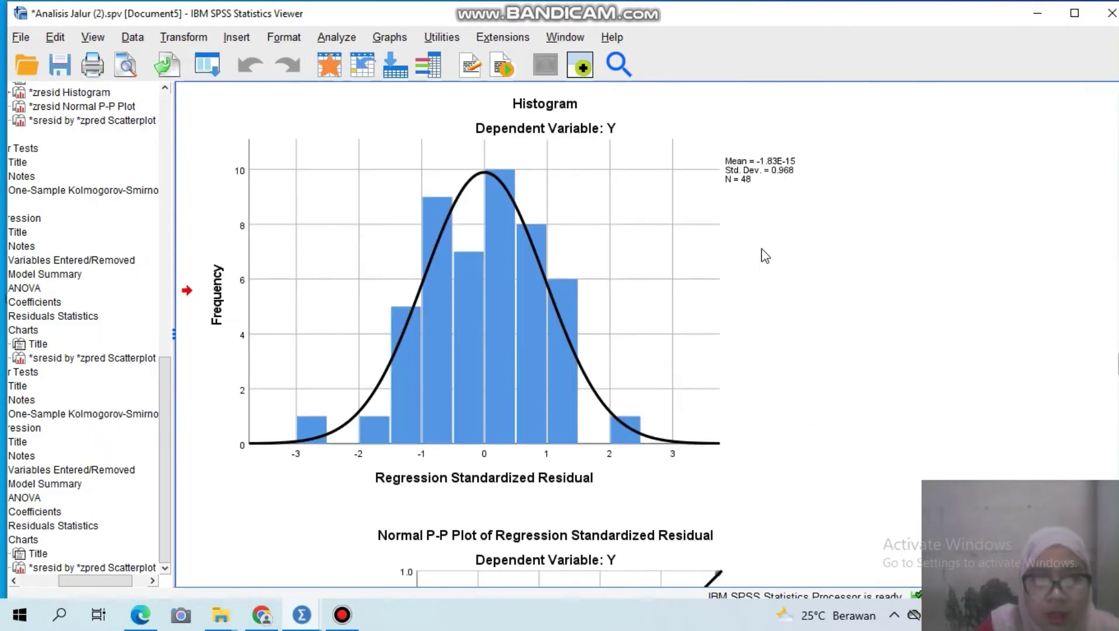
key(Up)
key(Up)
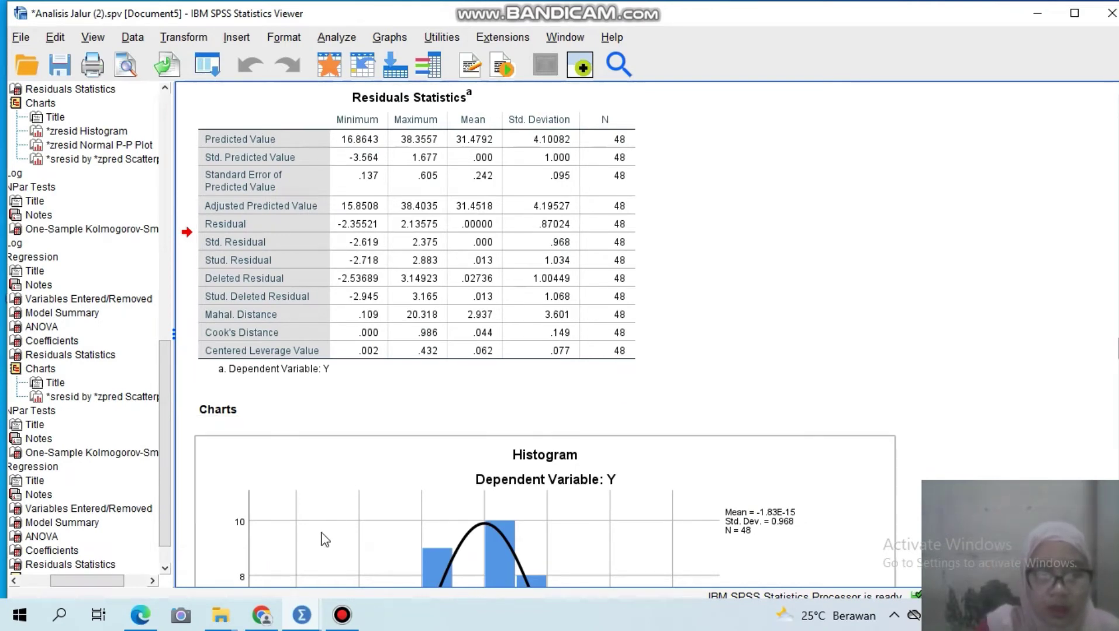
Return to the Data Editor and remove ABS_RES1 as the dependent variable of the linear regression.
mouse_move(278, 614)
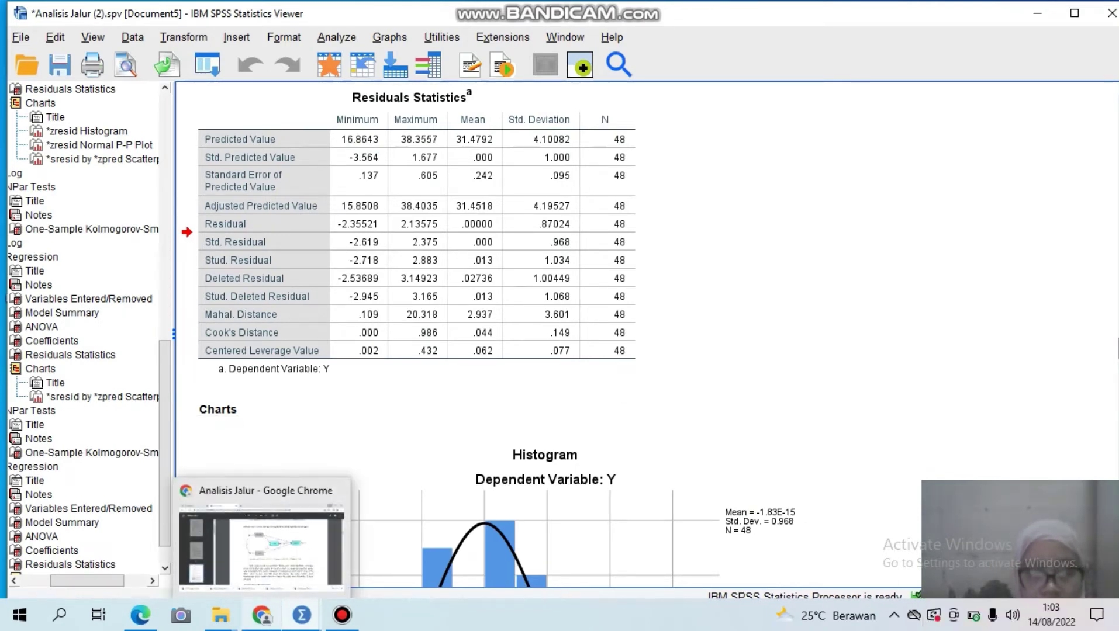
mouse_move(264, 571)
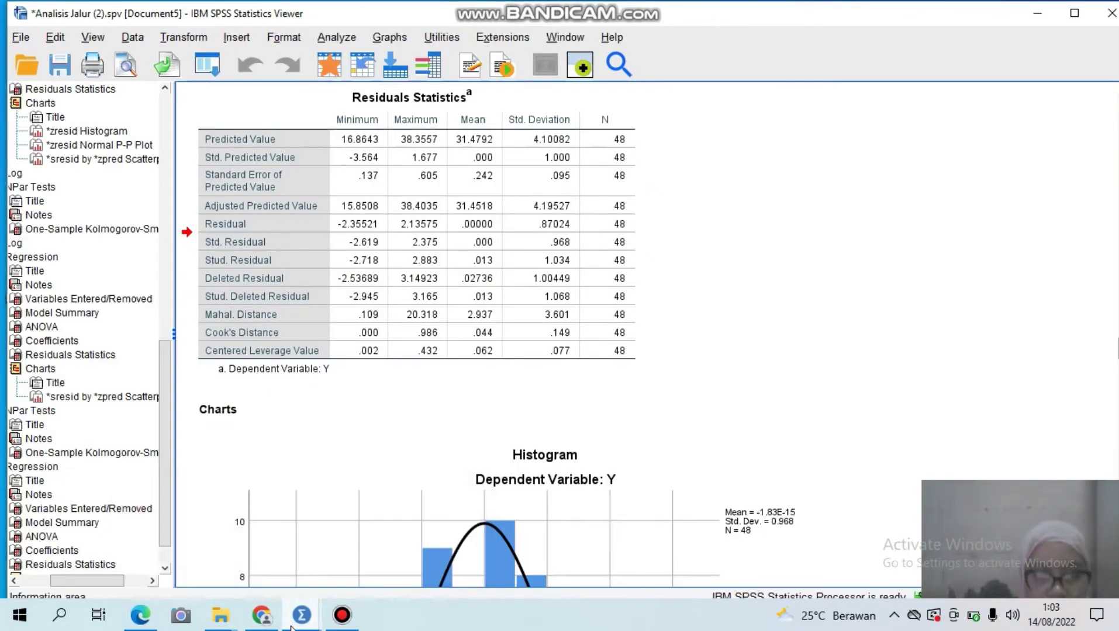
click(257, 563)
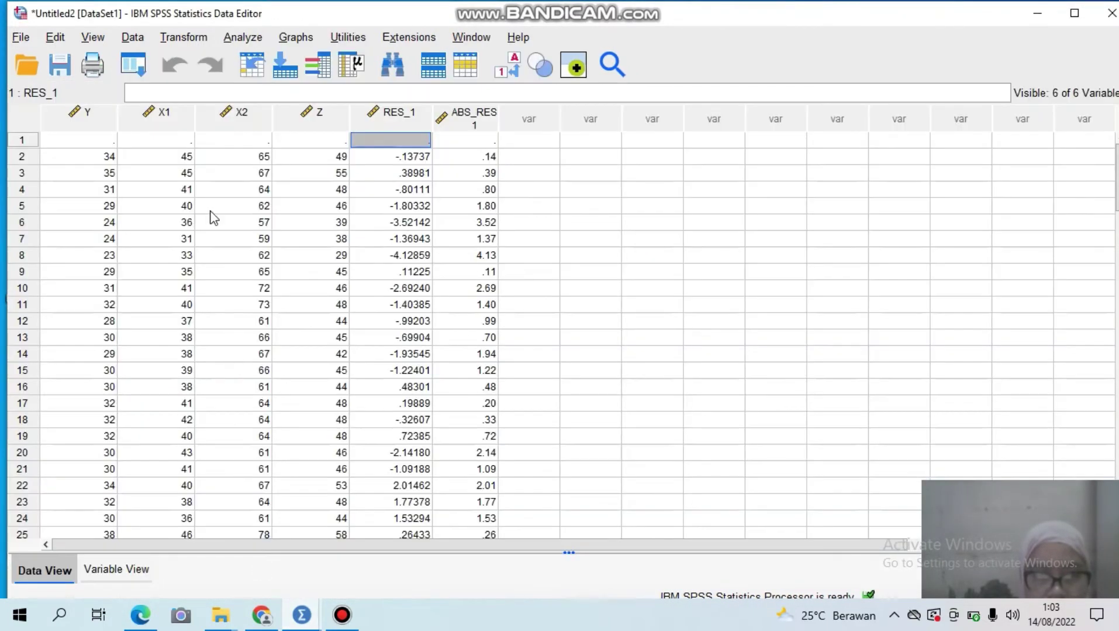
click(248, 37)
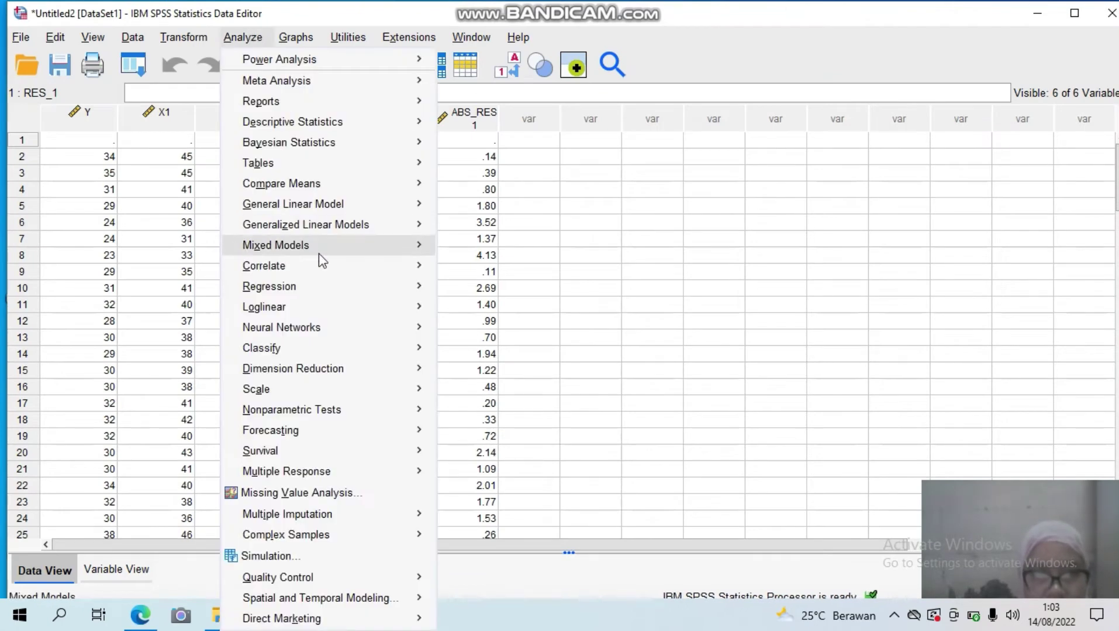
mouse_move(324, 291)
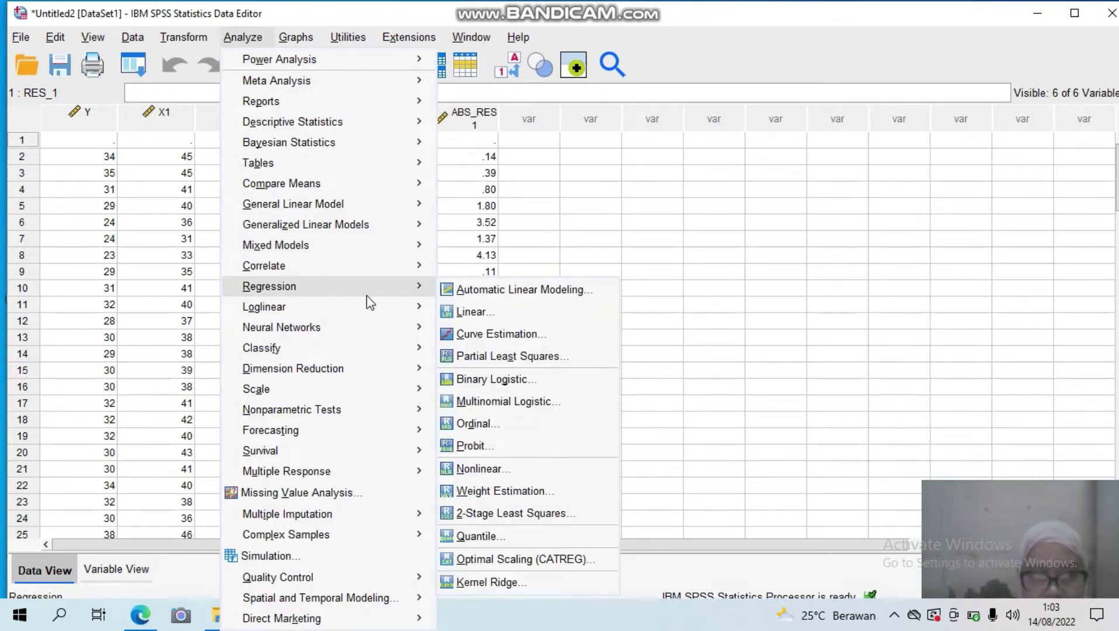
click(467, 316)
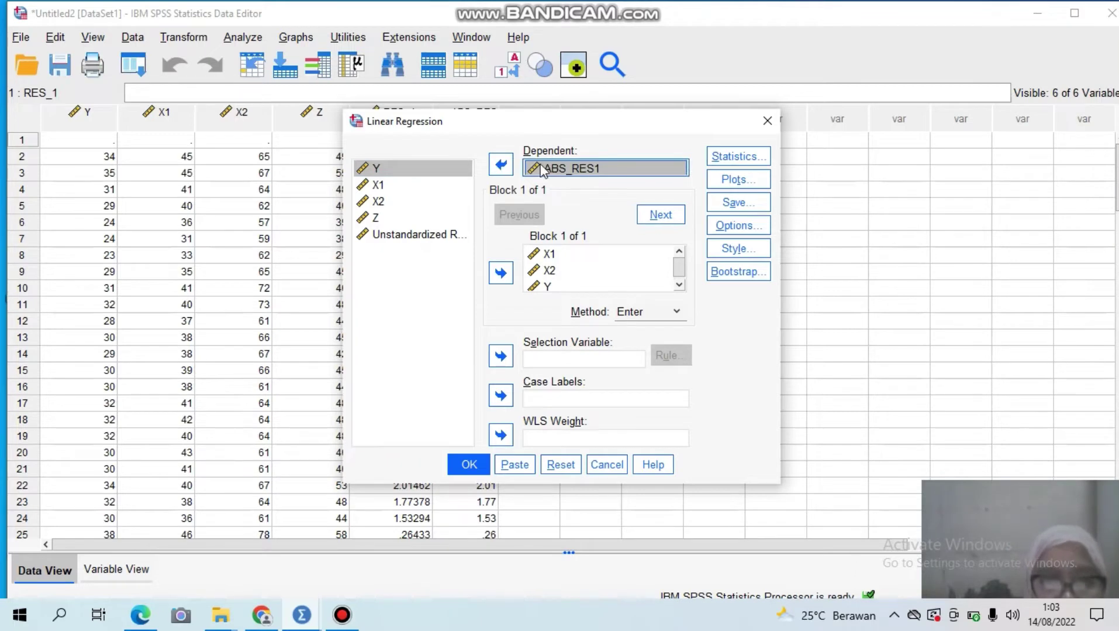
click(499, 166)
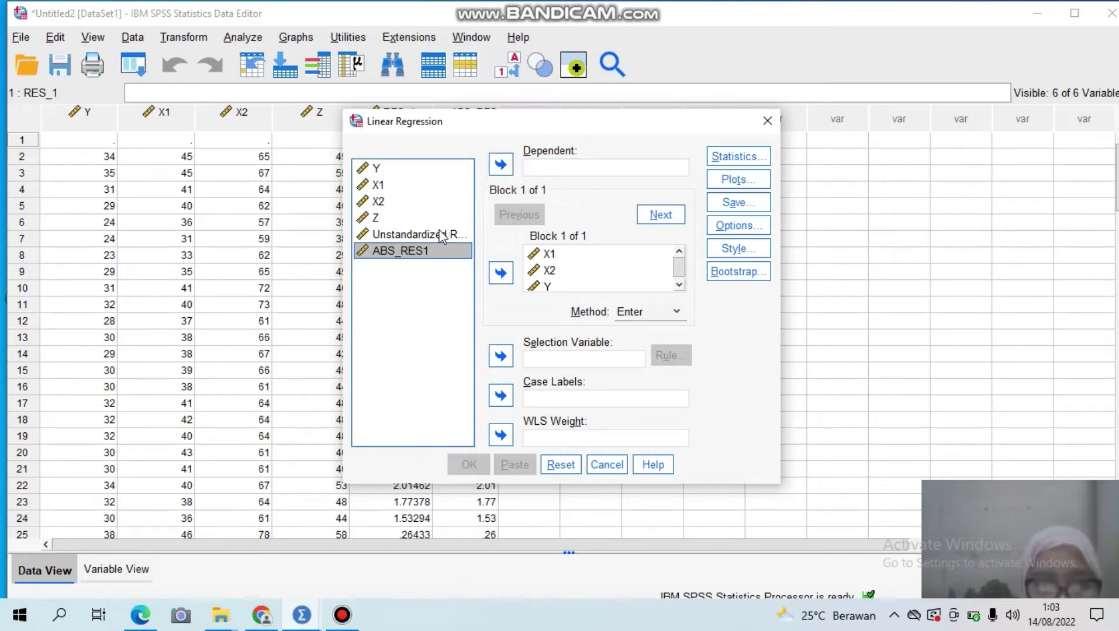
Try to set X2 as the dependent variable of the linear regression.
click(426, 205)
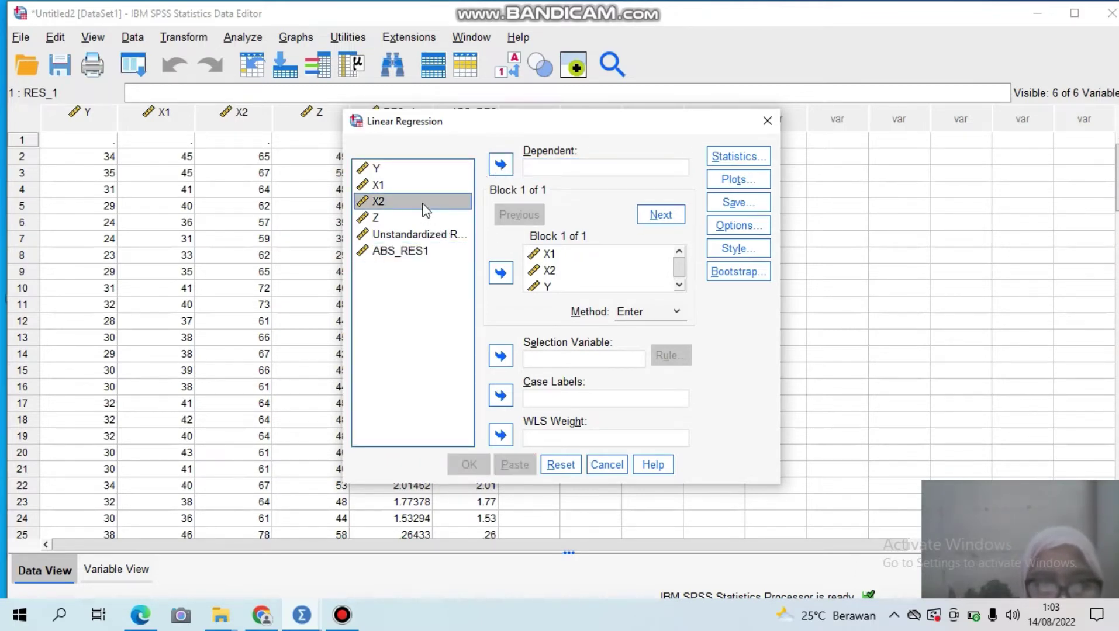
click(500, 164)
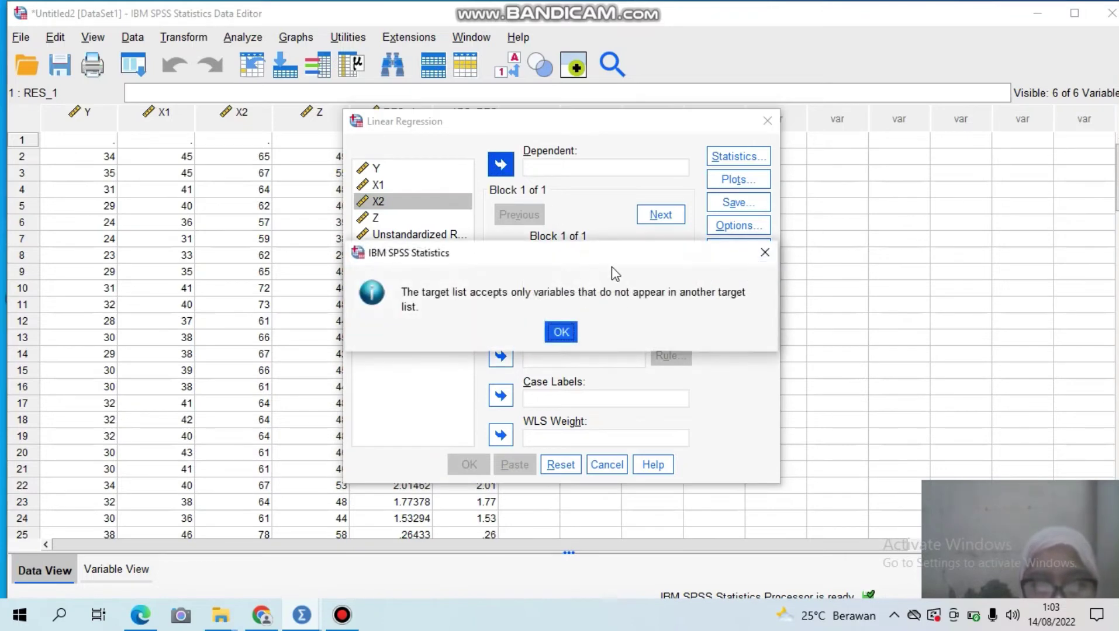
click(765, 252)
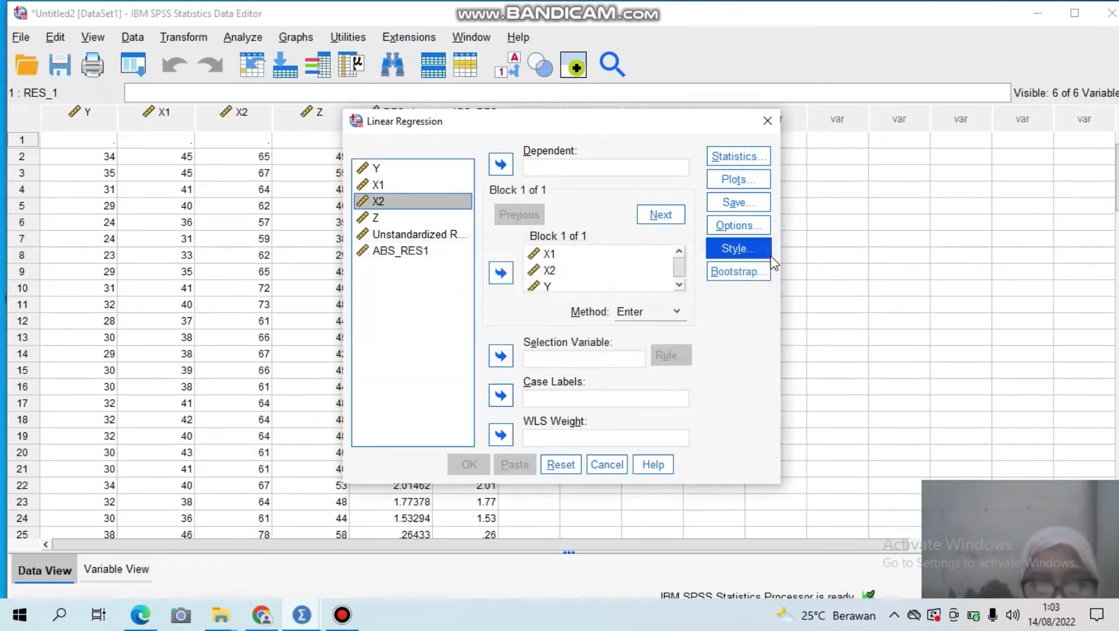
Set Z as the dependent variable of the linear regression and keep only the Estimates and Model fit statistics.
click(440, 220)
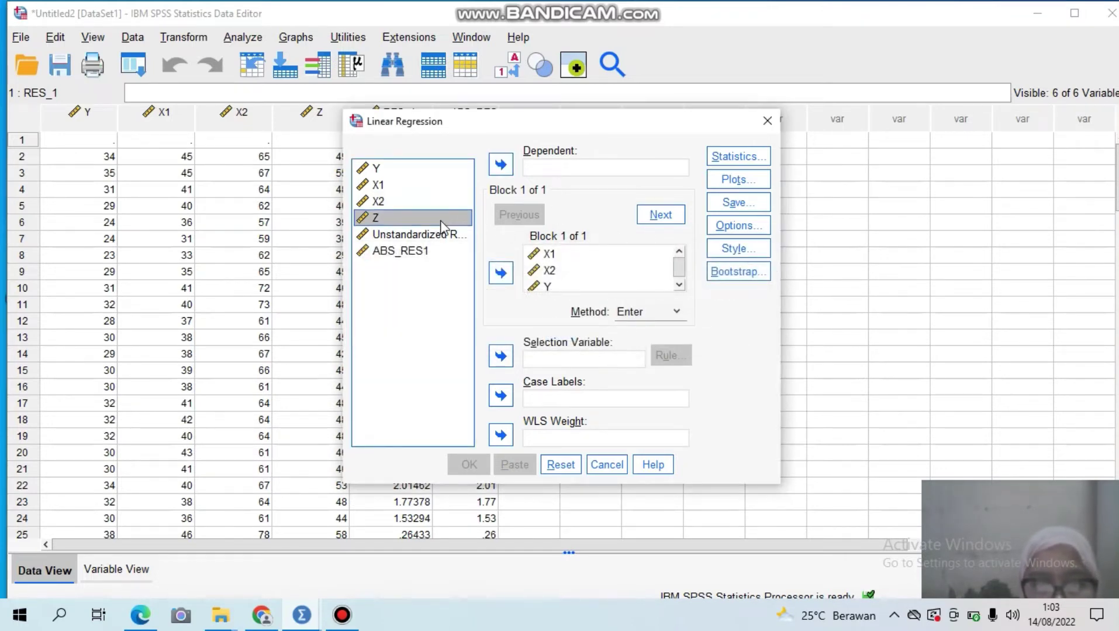
click(500, 164)
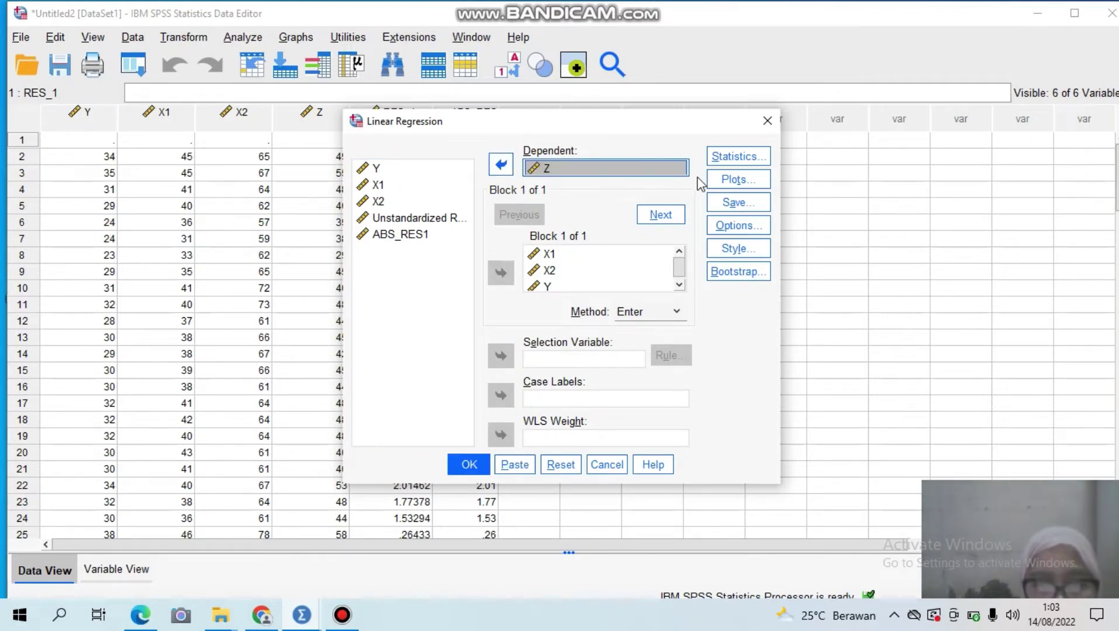
click(722, 151)
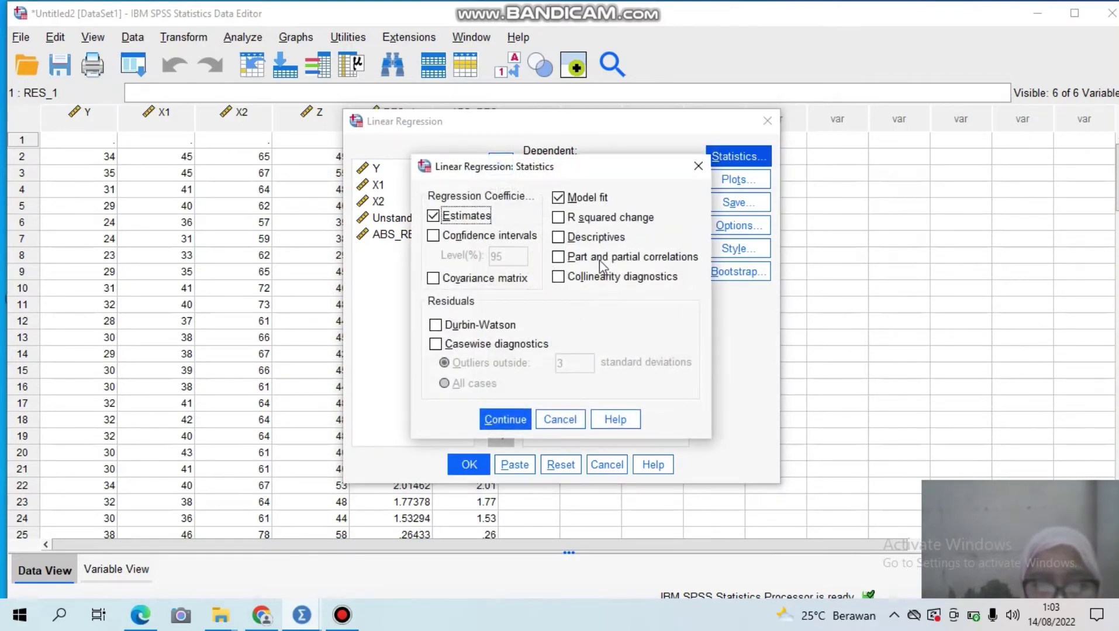
click(500, 410)
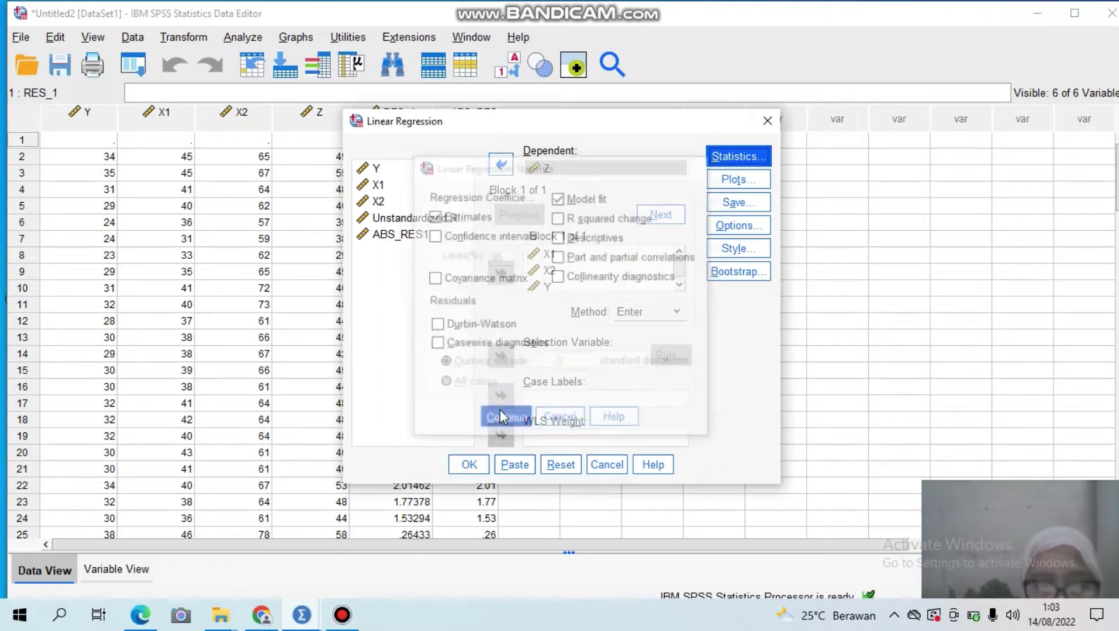
Set up a residual scatterplot with *SRESID as Y and *ZPRED as X, plus a histogram and normal probability plot.
click(736, 182)
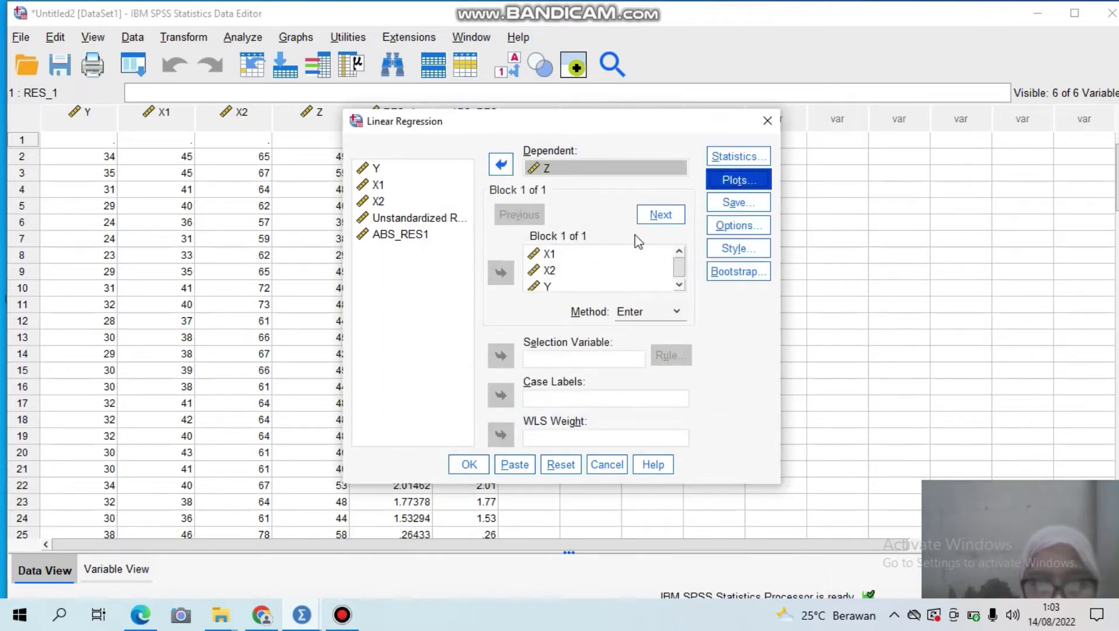
click(506, 219)
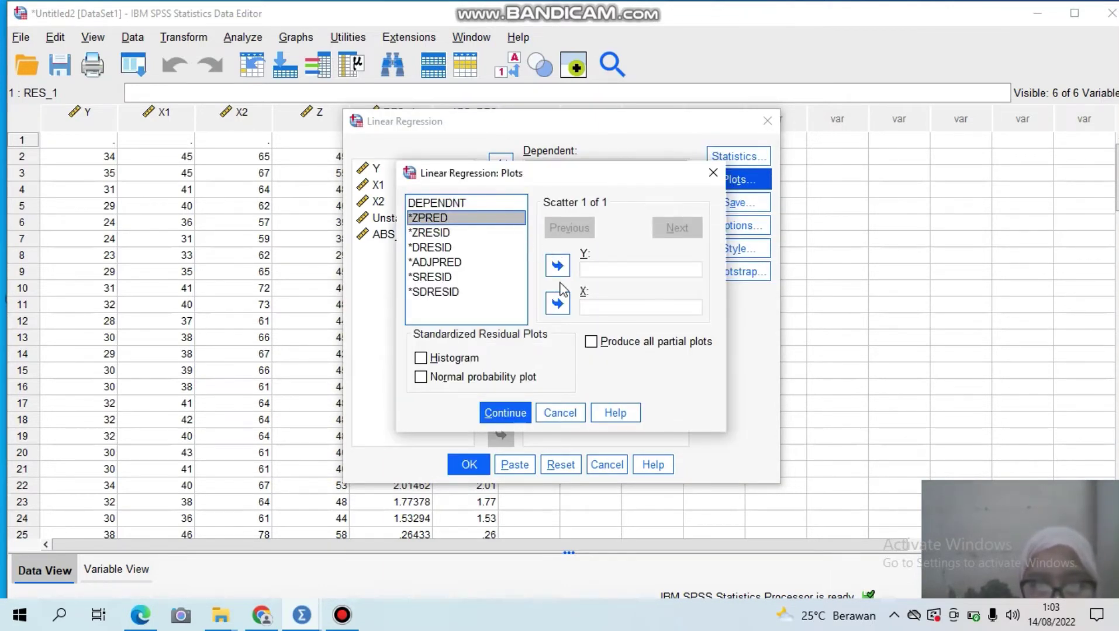
click(557, 303)
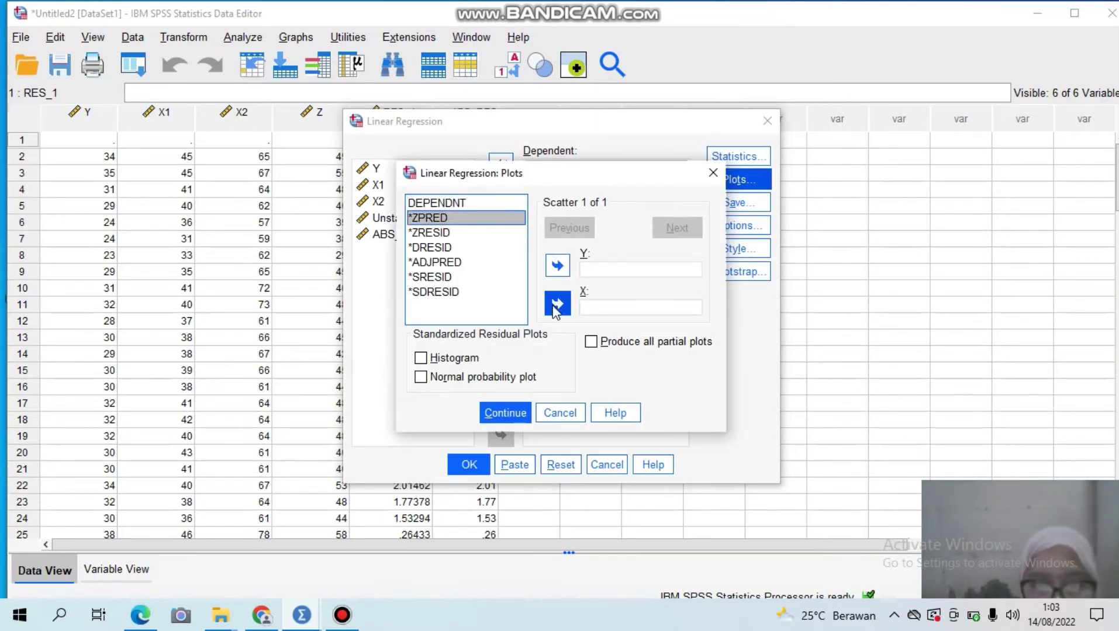
click(479, 277)
click(557, 265)
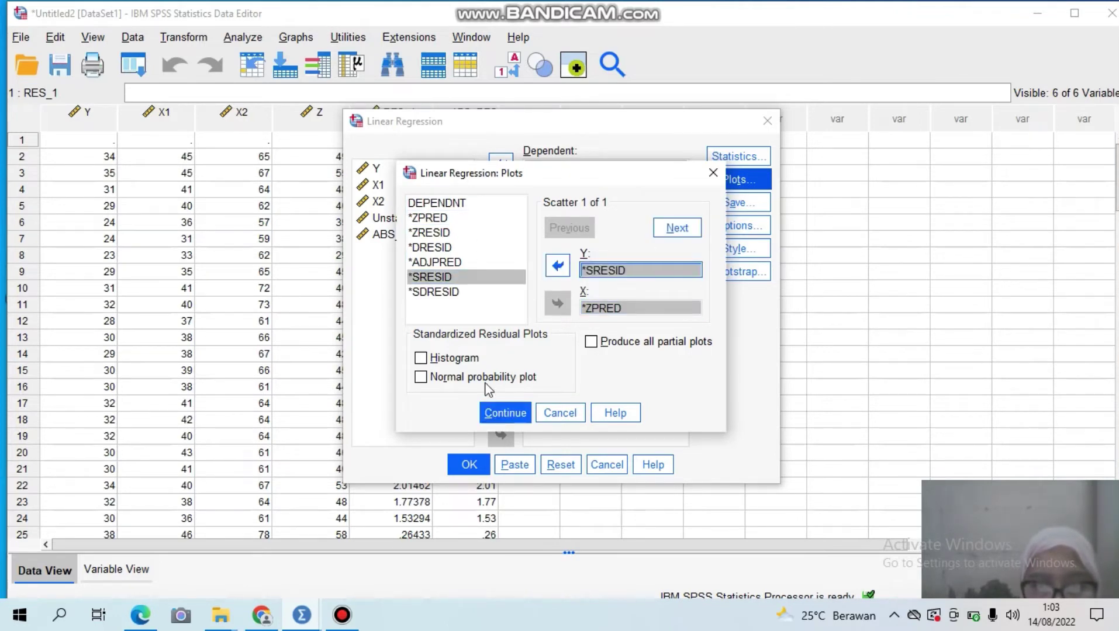
click(432, 359)
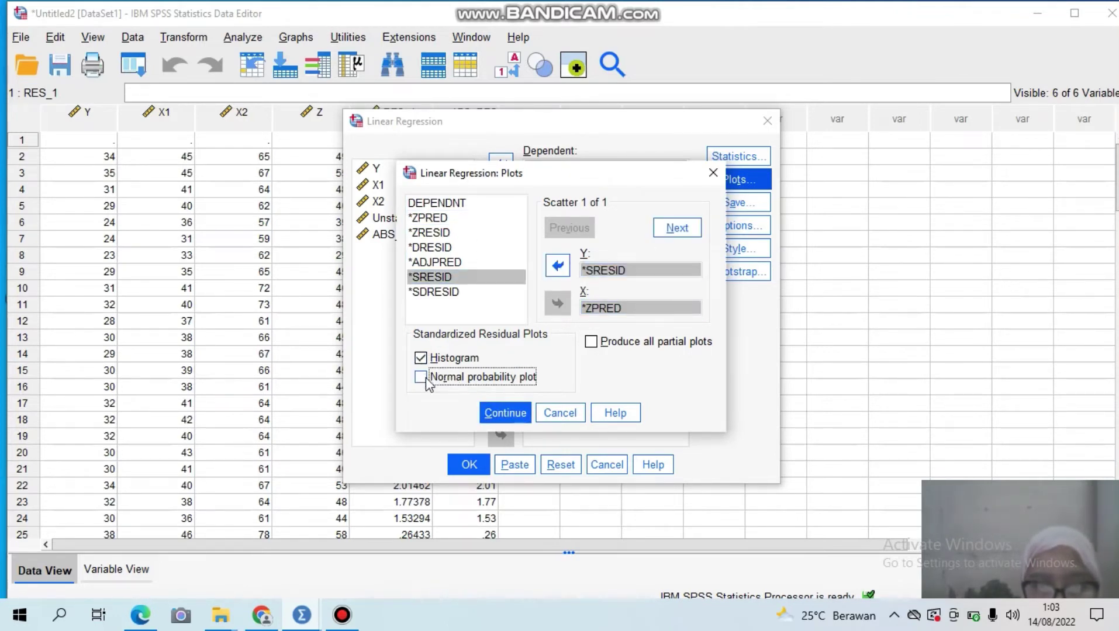
click(459, 377)
click(498, 413)
Save the unstandardized residuals as a new variable and run the regression of Z on X1, X2 and Y.
click(730, 203)
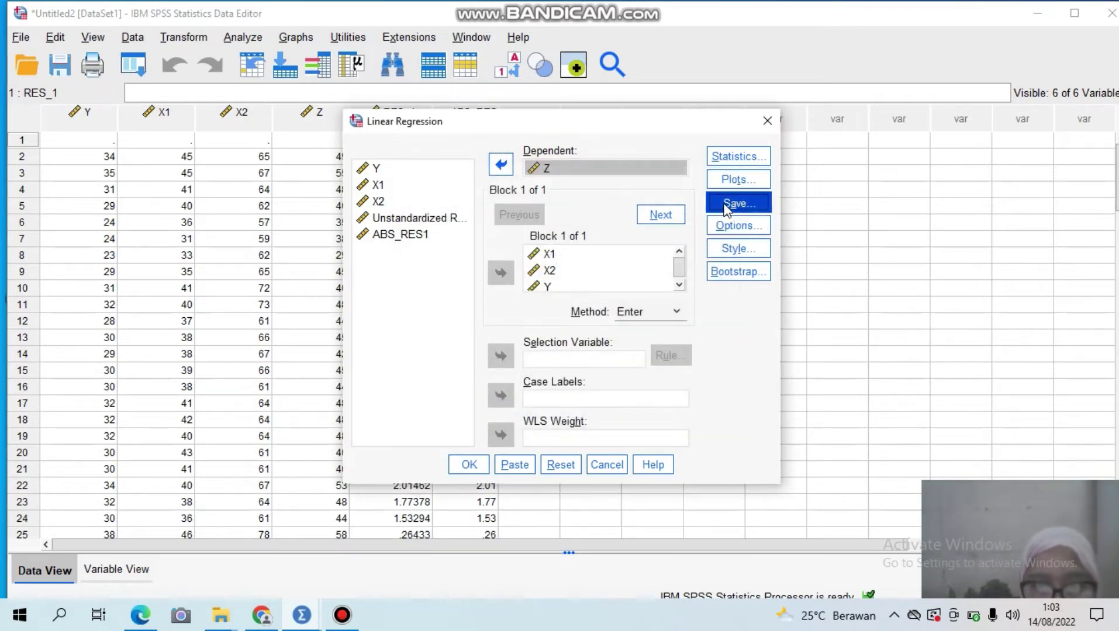
click(592, 94)
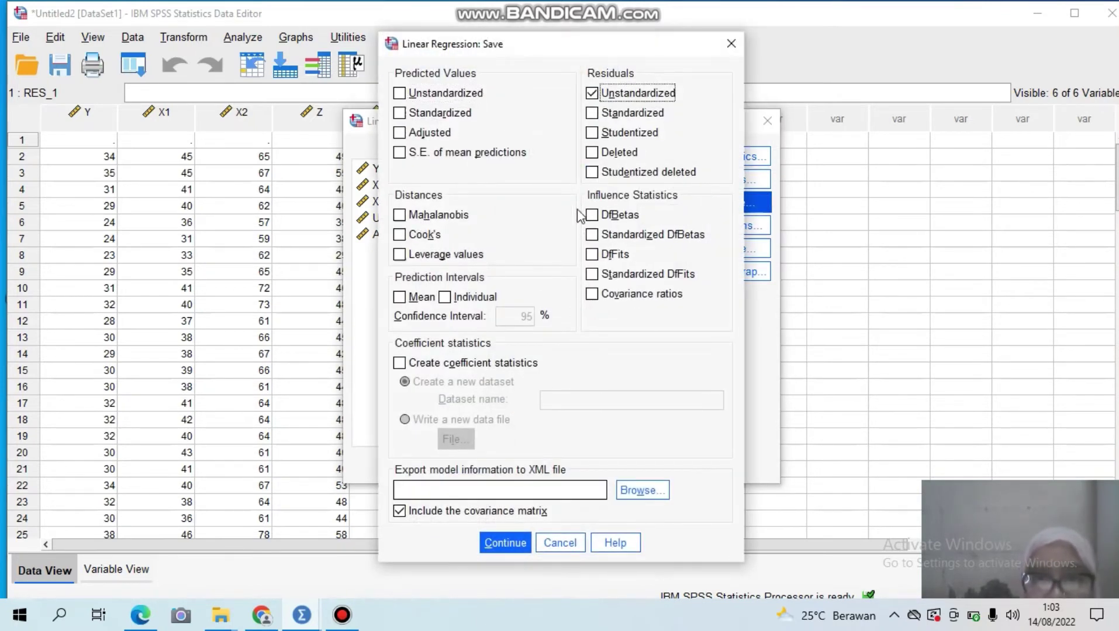
click(505, 543)
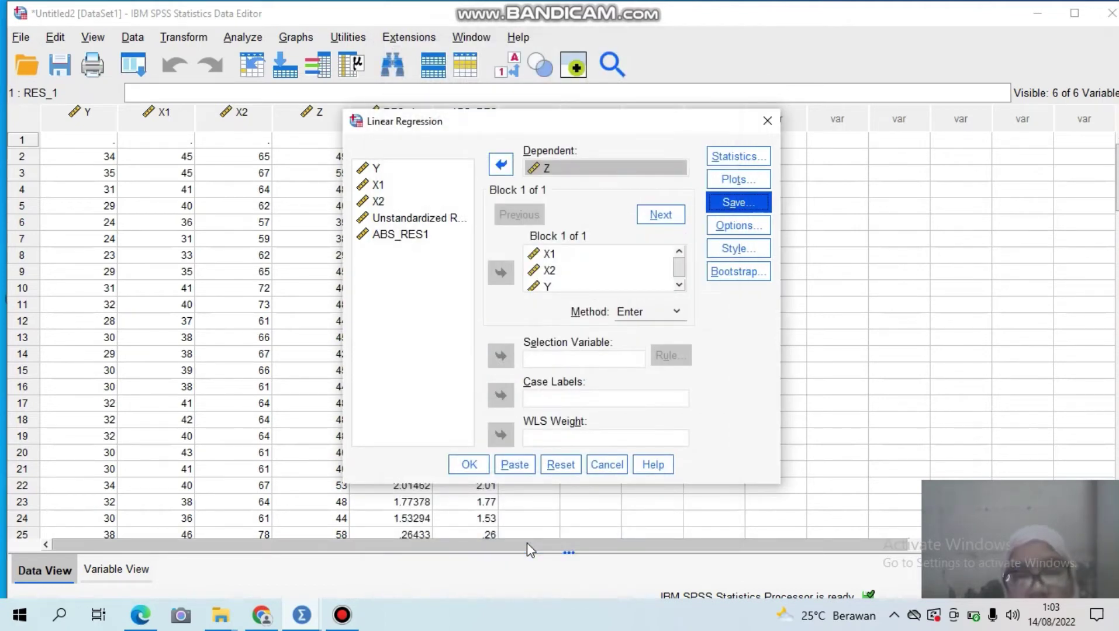
click(469, 464)
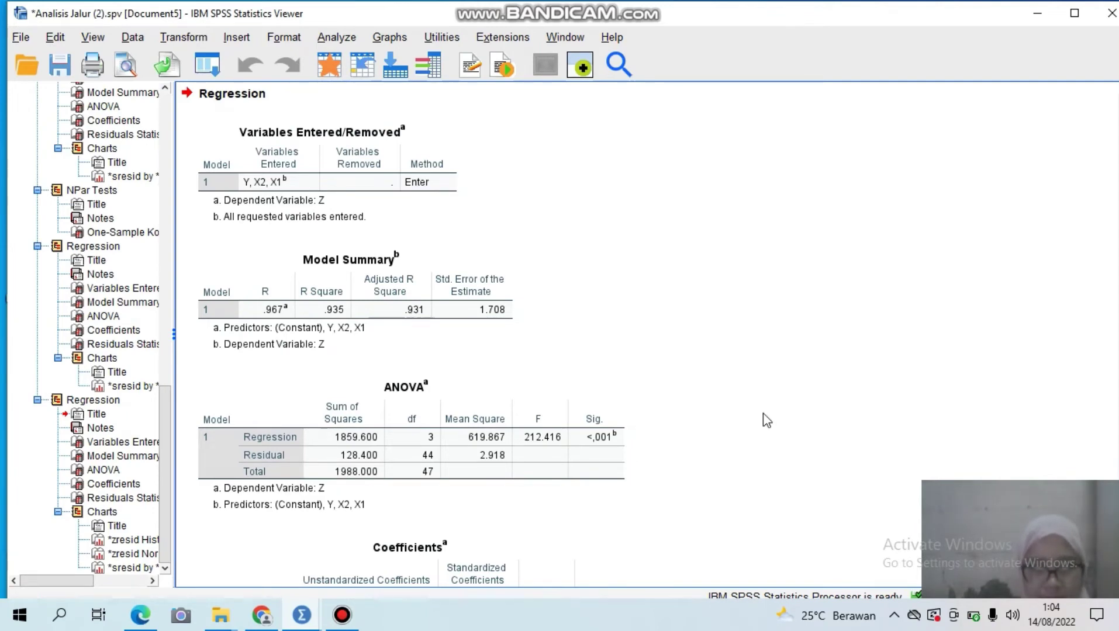
Review the earlier output, covering the ABS_RES1 and ABS_RES2 regressions and the one-sample Kolmogorov-Smirnov test.
key(Up)
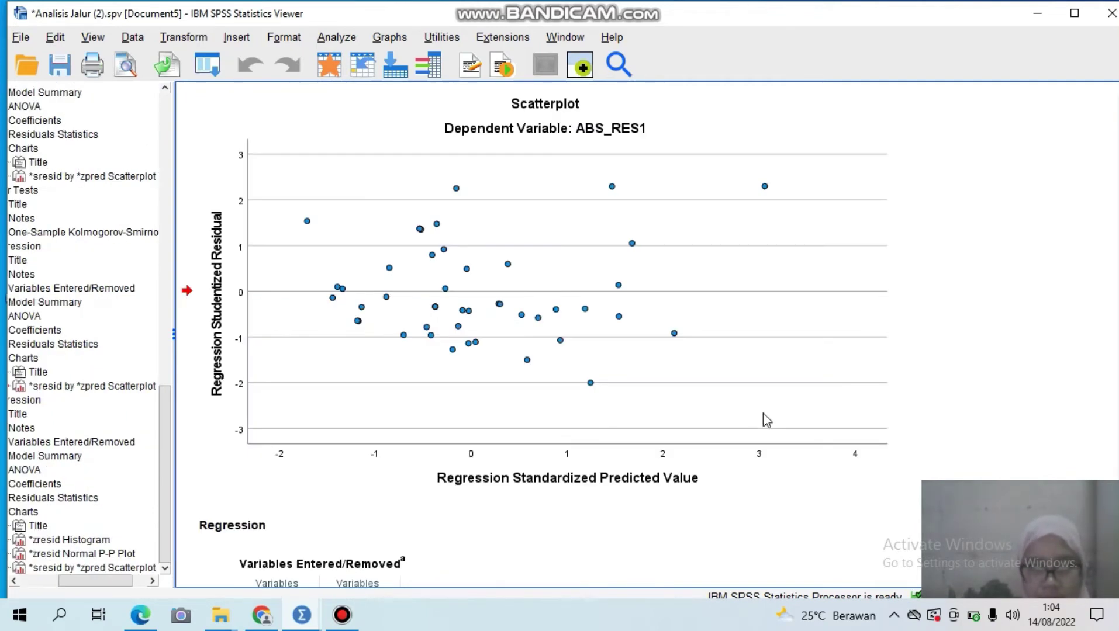
key(Up)
key(Up)
key(Up)
key(Up)
key(Up)
key(Up)
key(Up)
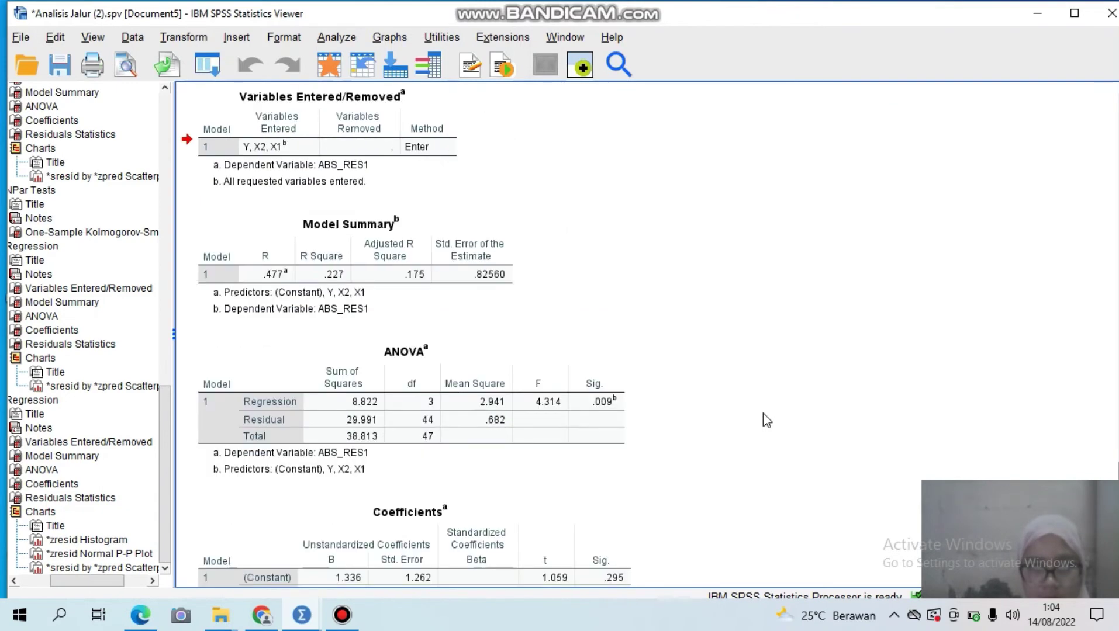
key(Up)
key(Up)
key(Up)
key(Up)
key(Up)
key(Up)
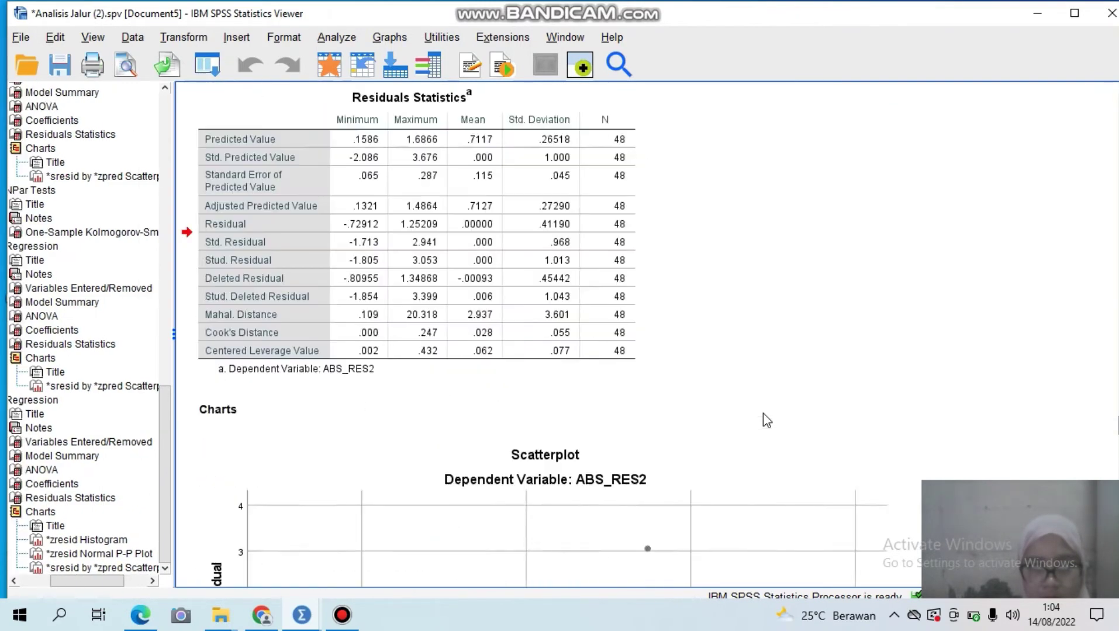
key(Up)
key(Up)
key(Up)
key(Up)
key(Up)
key(Up)
key(Up)
key(Up)
key(Up)
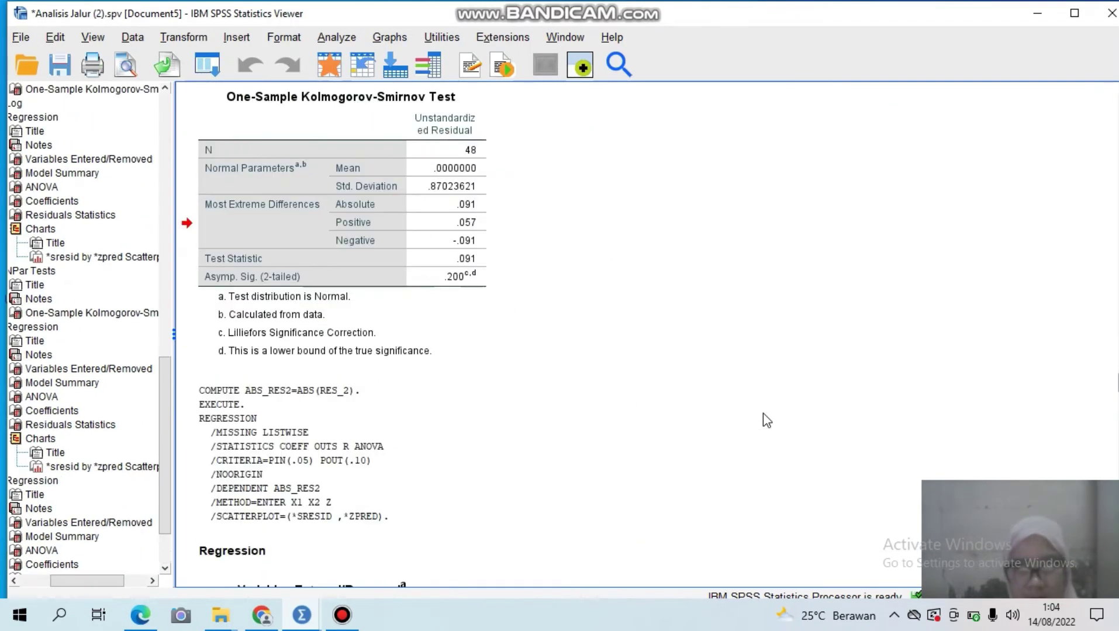
Examine the earlier regression output for dependent variable Y, including its model summary, ANOVA, scatterplot and residual histogram.
key(Up)
key(Up)
key(Up)
key(Up)
key(Up)
key(Up)
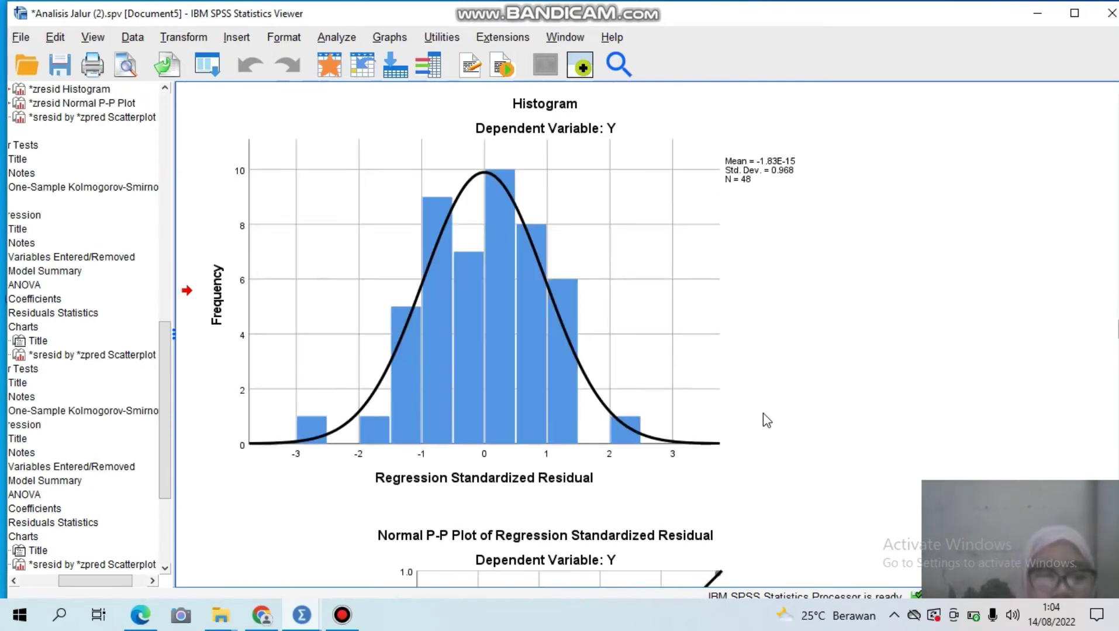
key(Up)
key(Up)
key(Up)
key(Up)
key(Up)
key(Up)
key(Up)
key(Up)
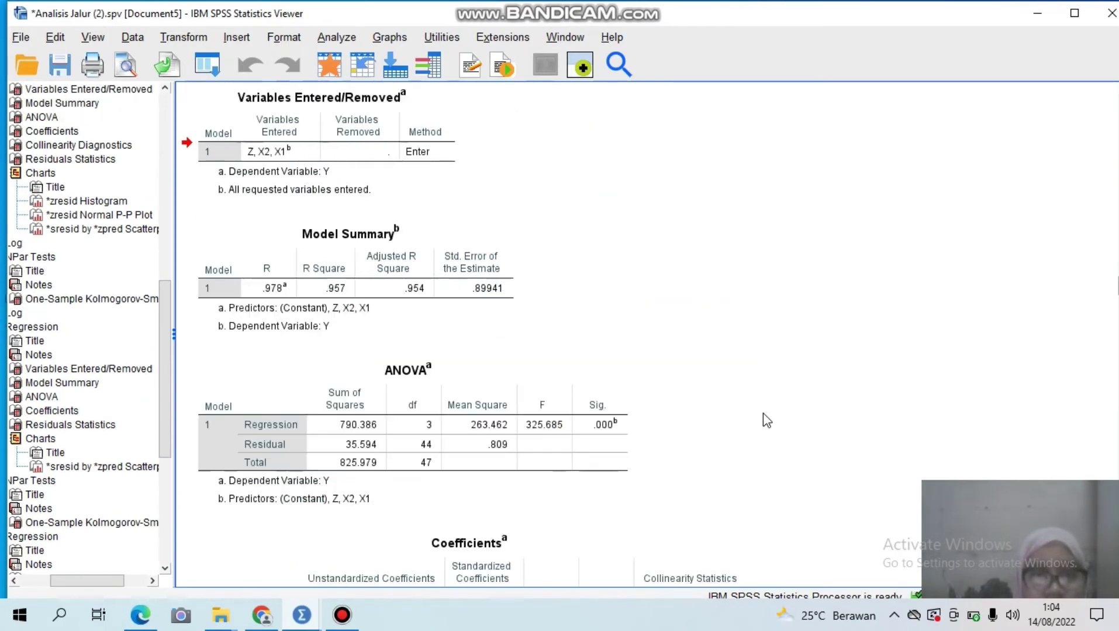
key(Up)
key(Up)
key(Up)
key(Up)
key(Up)
key(Up)
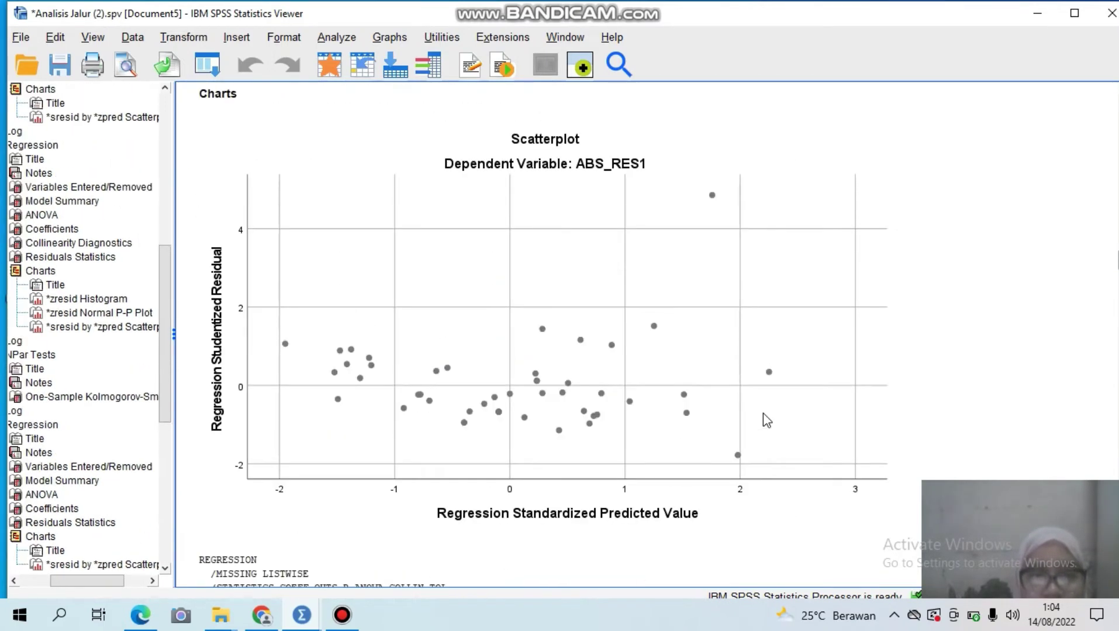
key(Down)
key(Down)
key(Down)
key(Down)
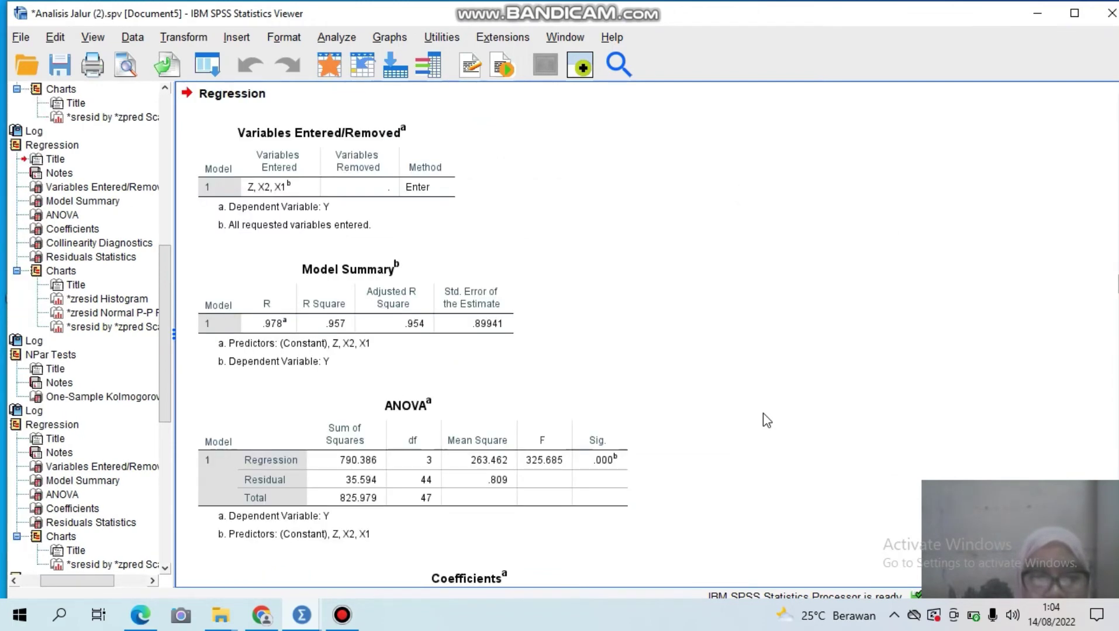
key(Down)
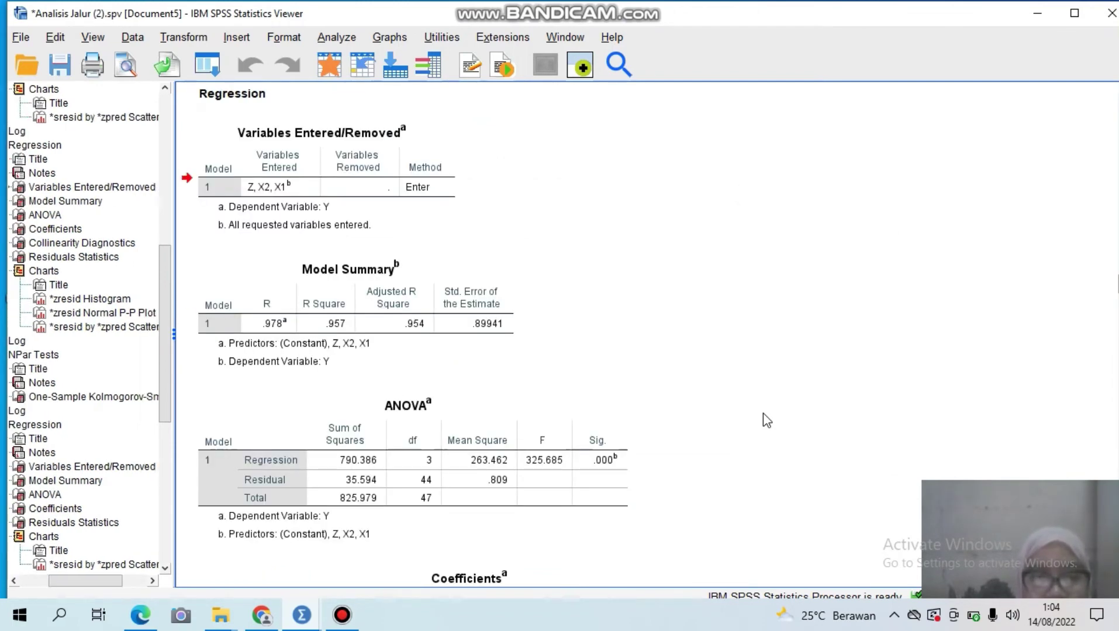
key(Up)
key(Up)
key(Up)
key(Up)
key(Up)
key(Up)
key(Up)
key(Up)
key(Up)
key(Up)
key(Up)
key(Up)
key(Up)
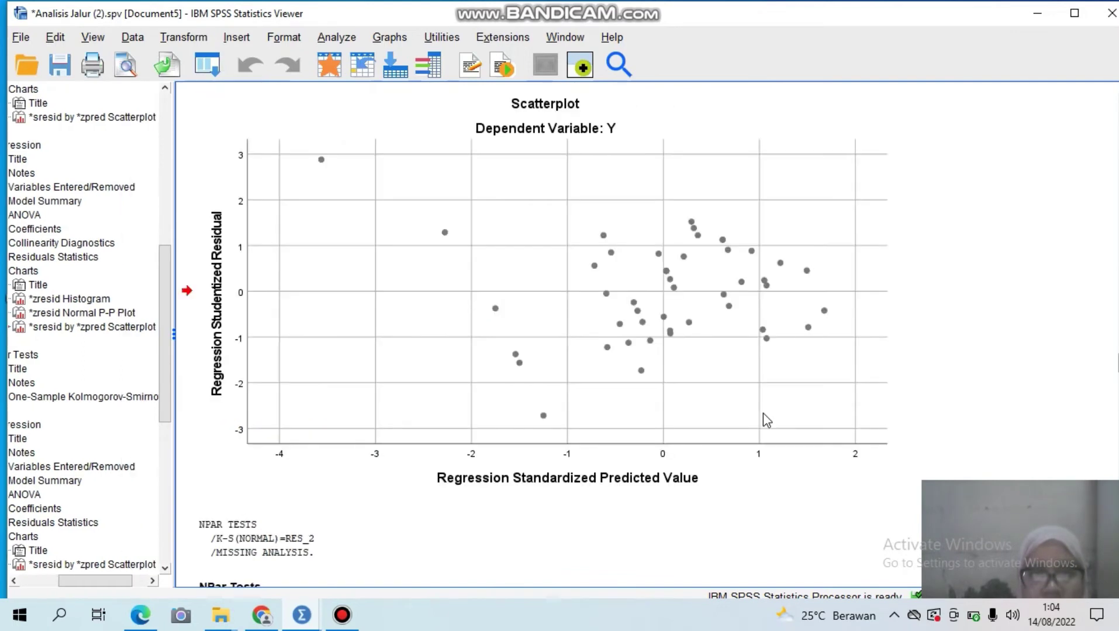
scroll(763, 413, up, 1)
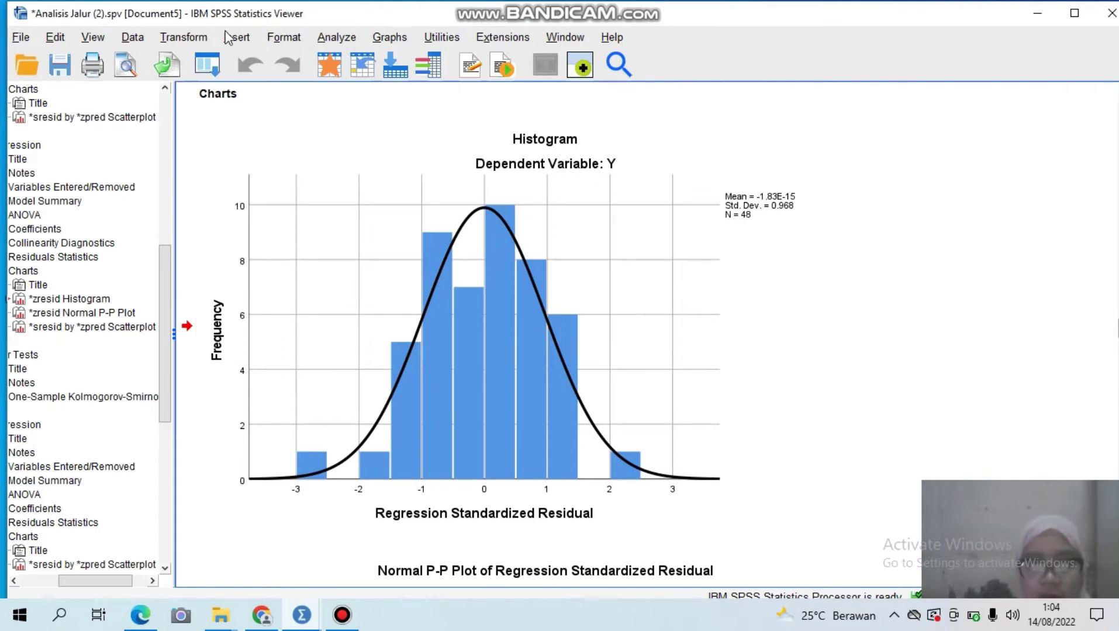
click(206, 36)
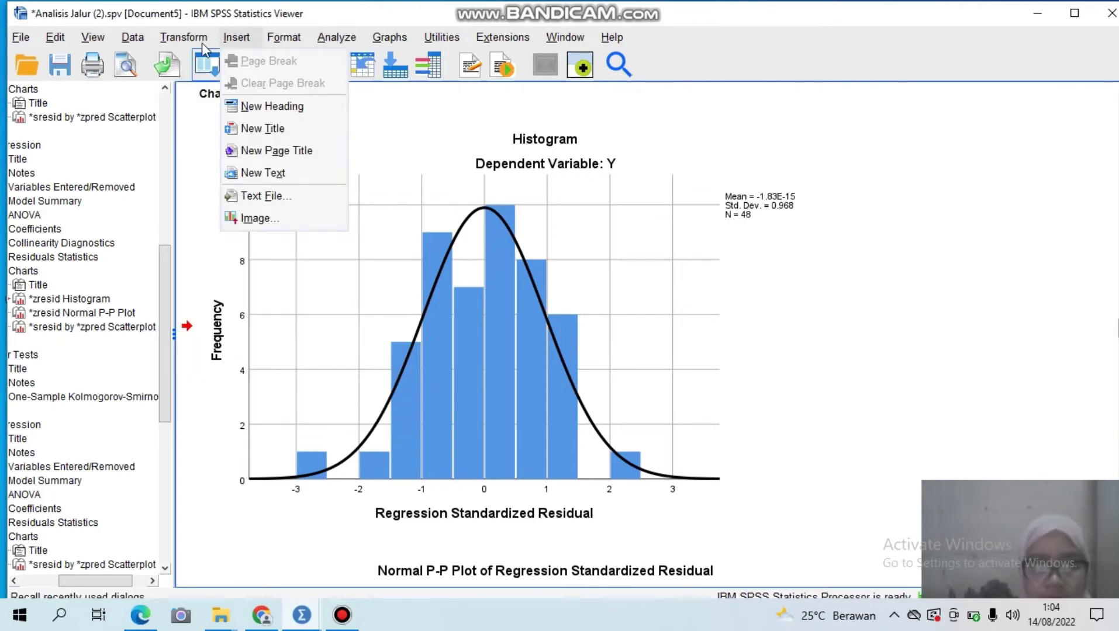
click(193, 39)
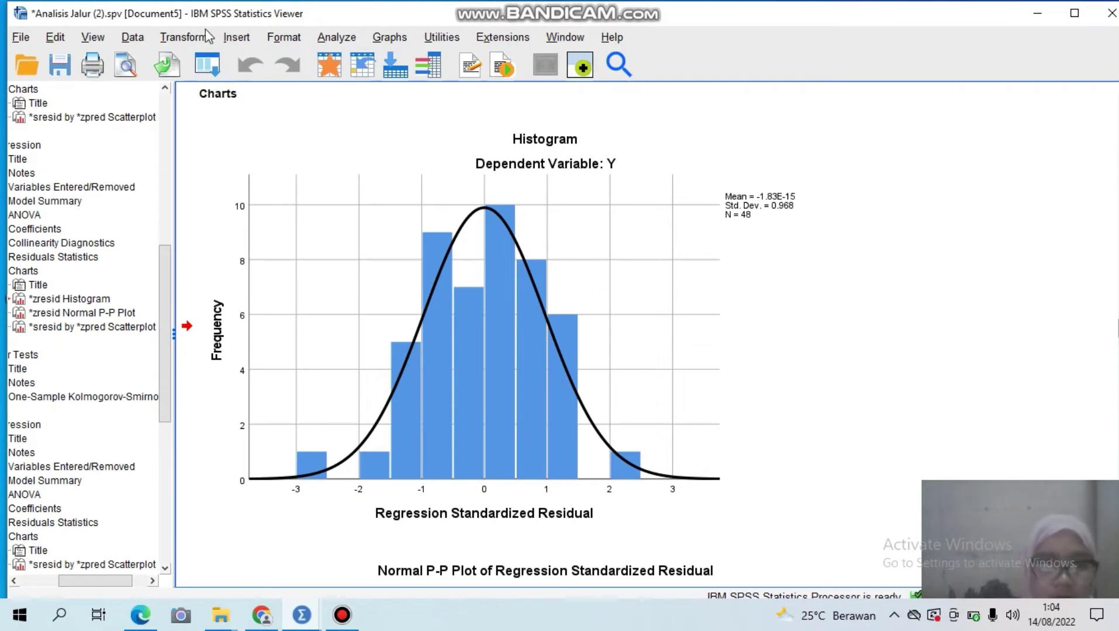
click(187, 37)
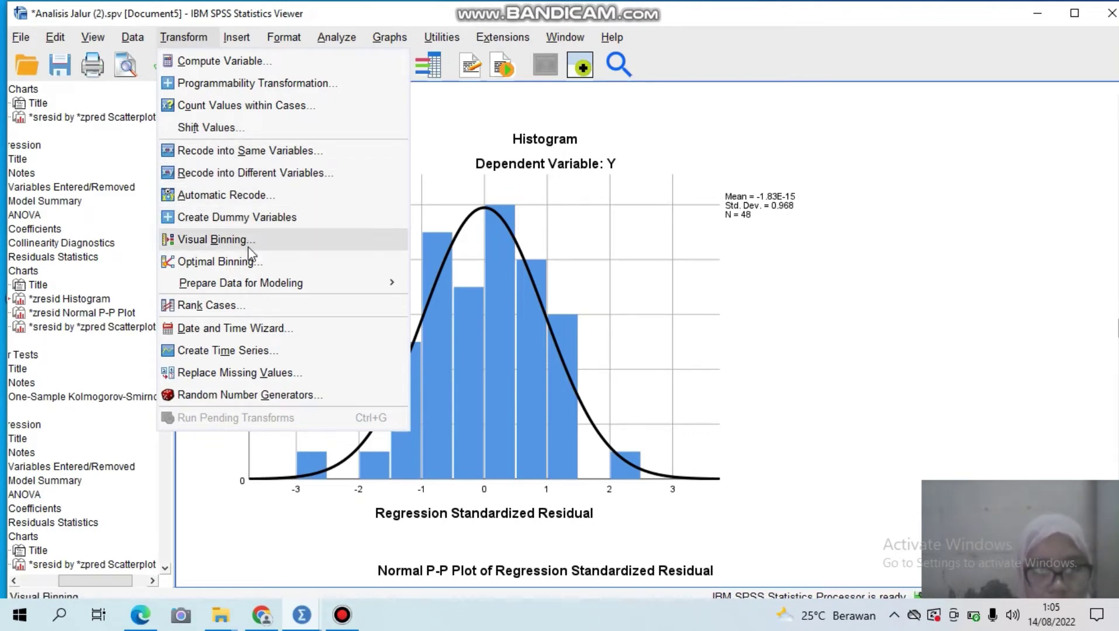
mouse_move(246, 32)
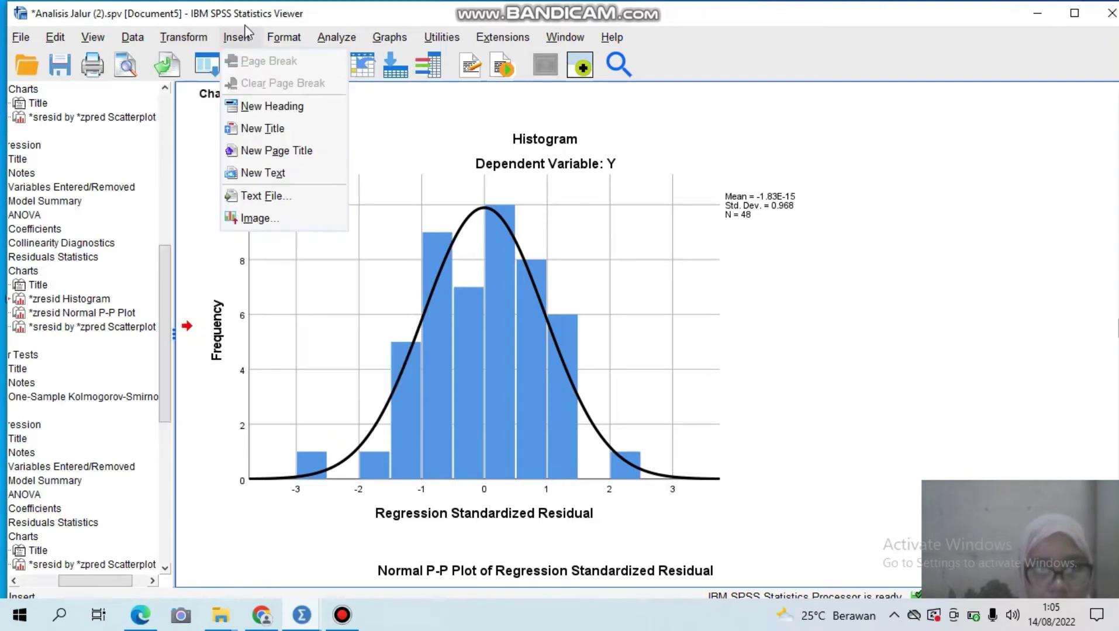
Open the legacy one-sample Kolmogorov-Smirnov test and remove Unstandardized Residual [RES_1] from its test variables.
click(334, 37)
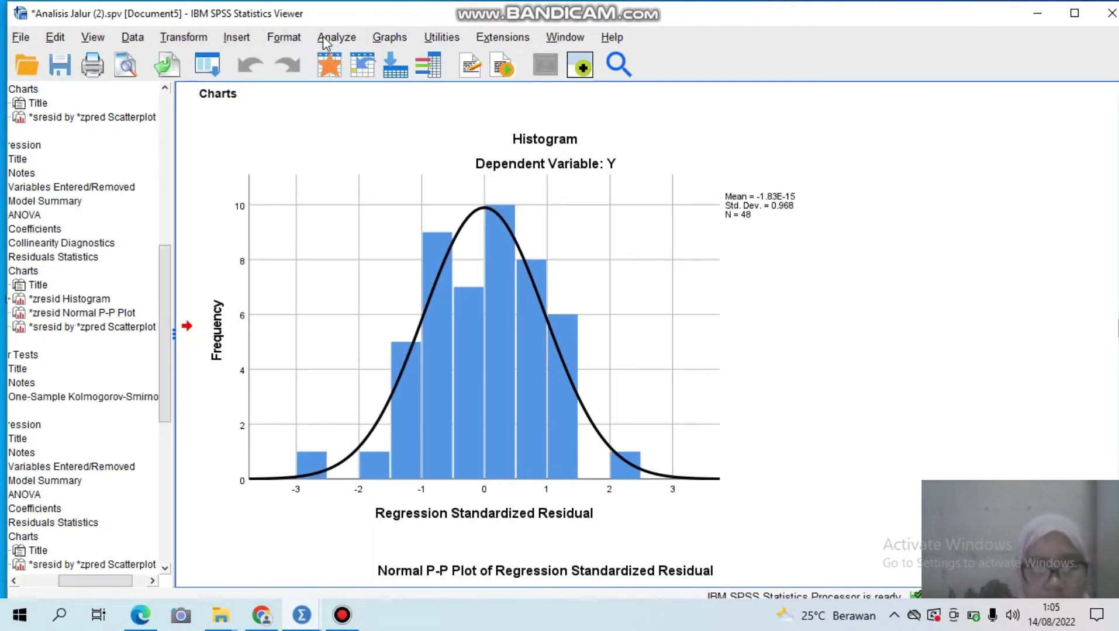
click(326, 38)
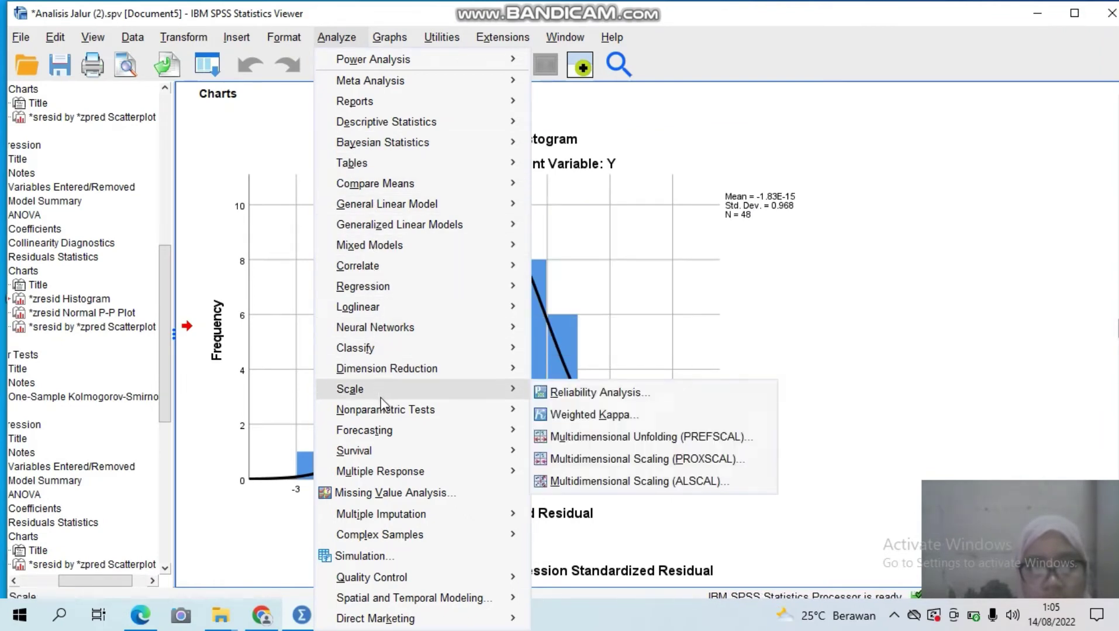
mouse_move(411, 414)
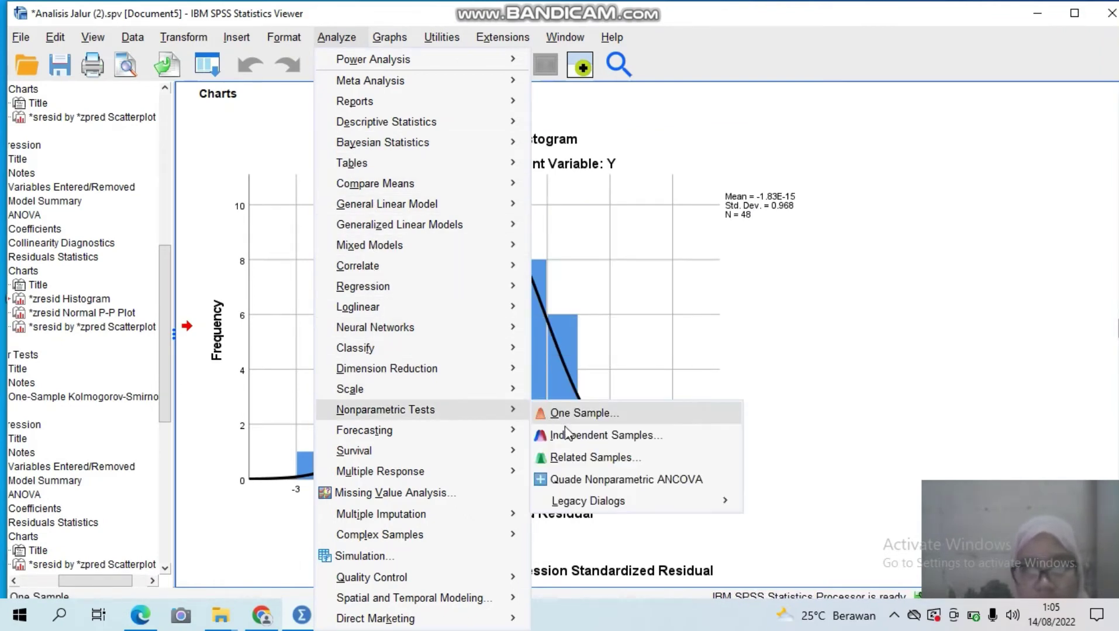
mouse_move(621, 506)
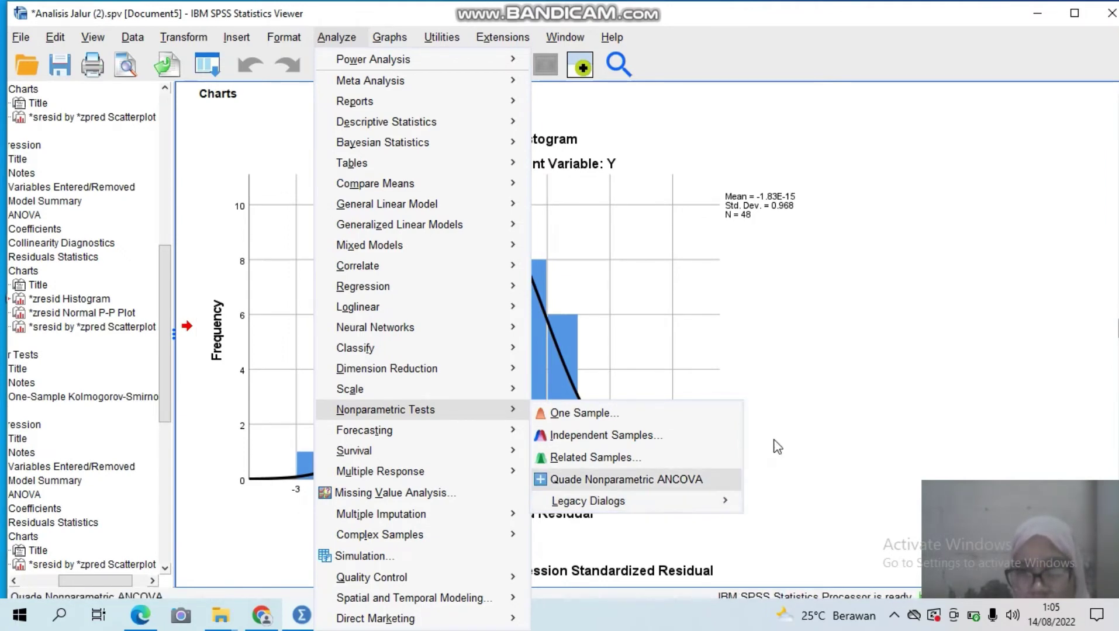
mouse_move(729, 499)
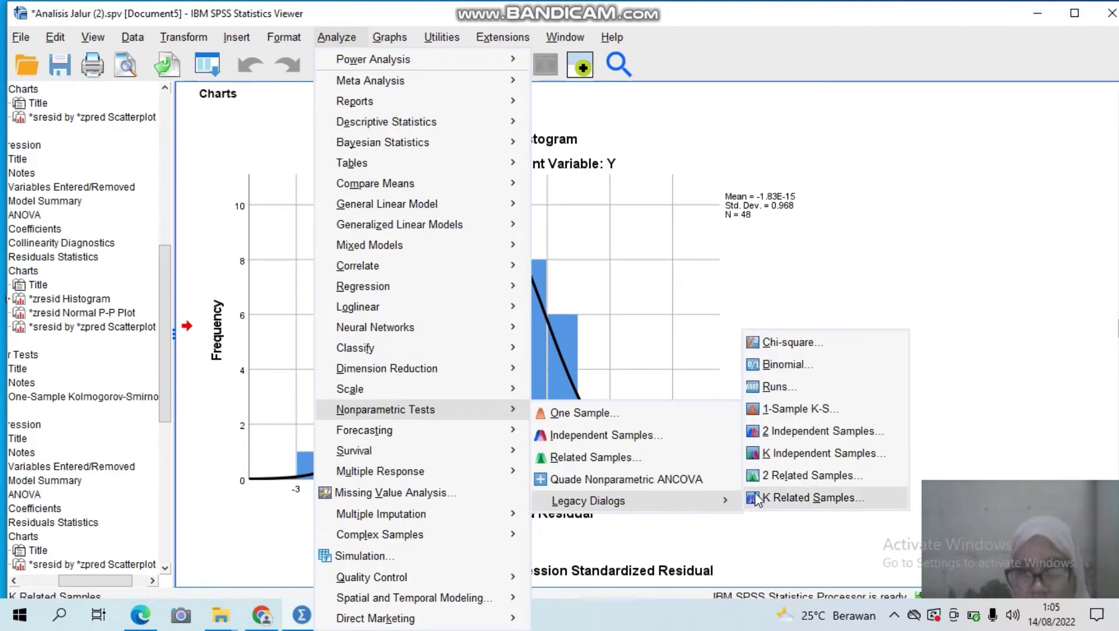
click(786, 411)
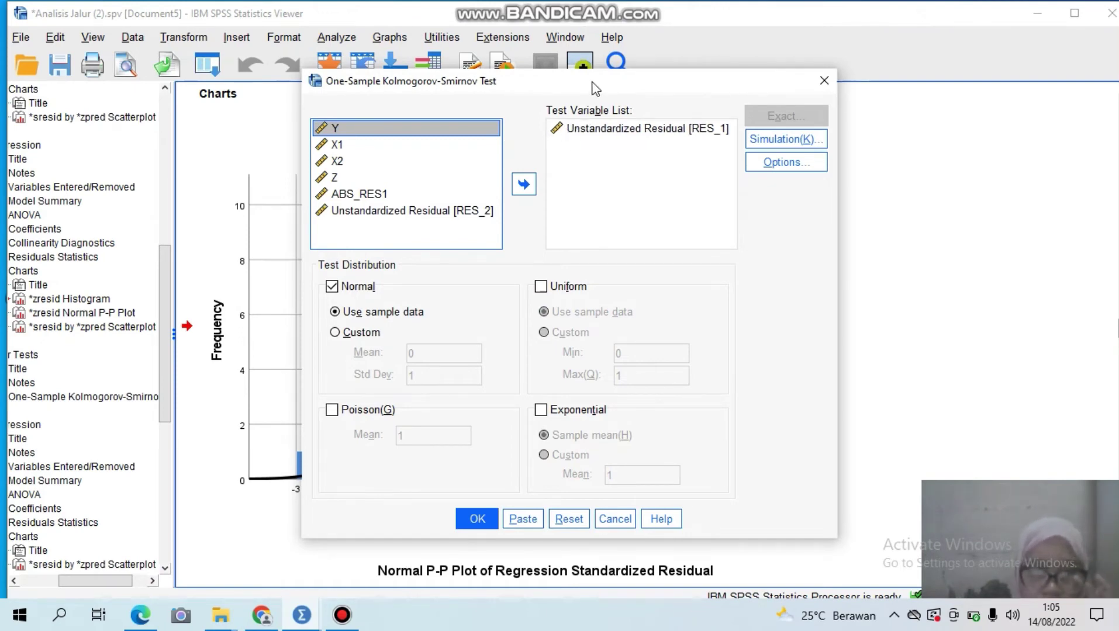
click(598, 137)
click(523, 185)
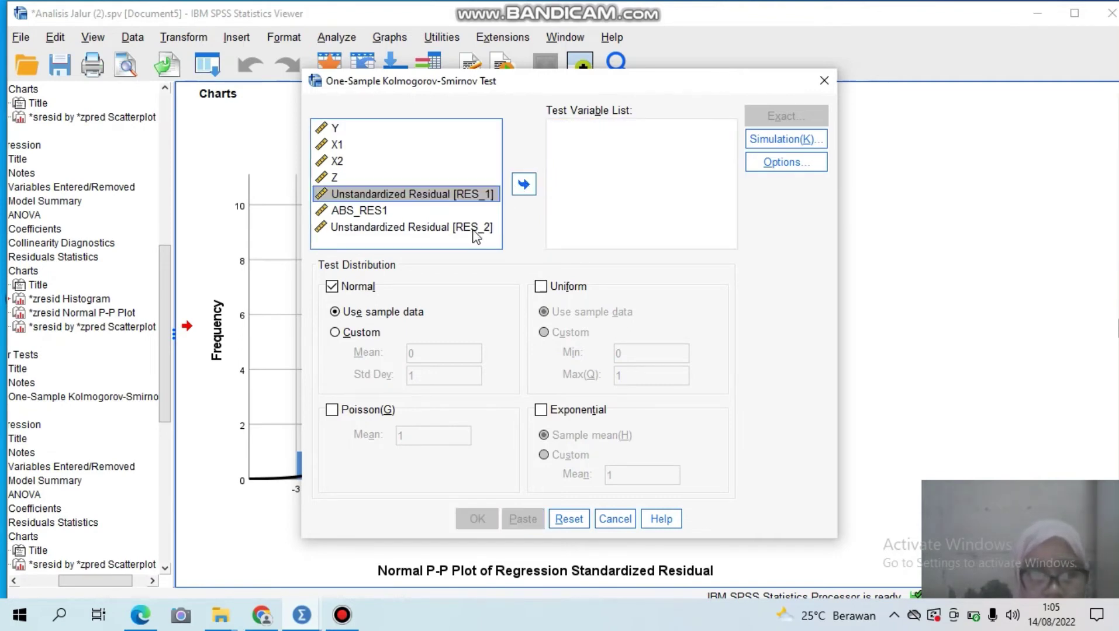
Add Unstandardized Residual [RES_2] as the test variable and run the one-sample Kolmogorov-Smirnov test against the normal distribution.
click(475, 233)
click(525, 183)
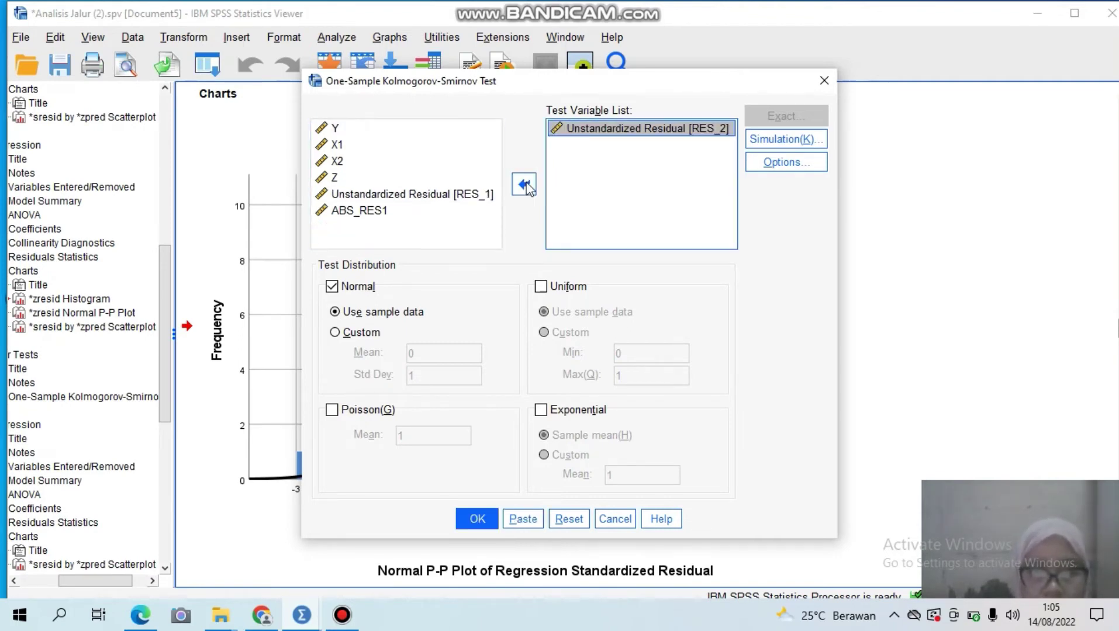
click(474, 518)
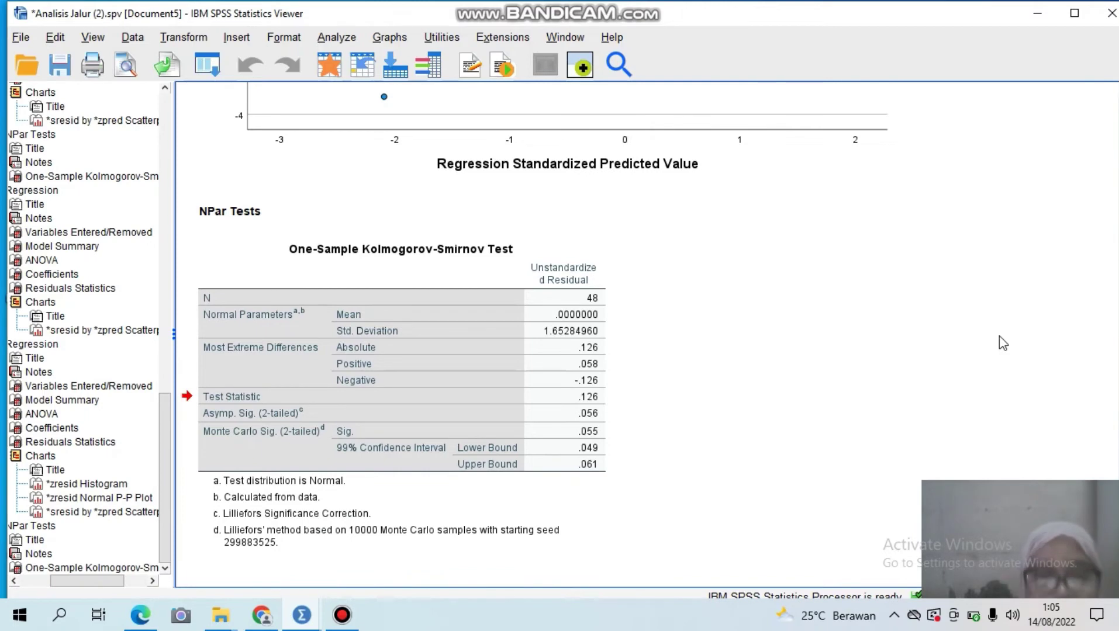
Examine the Kolmogorov-Smirnov results for the second residual and the residual histogram for dependent variable Z.
click(548, 429)
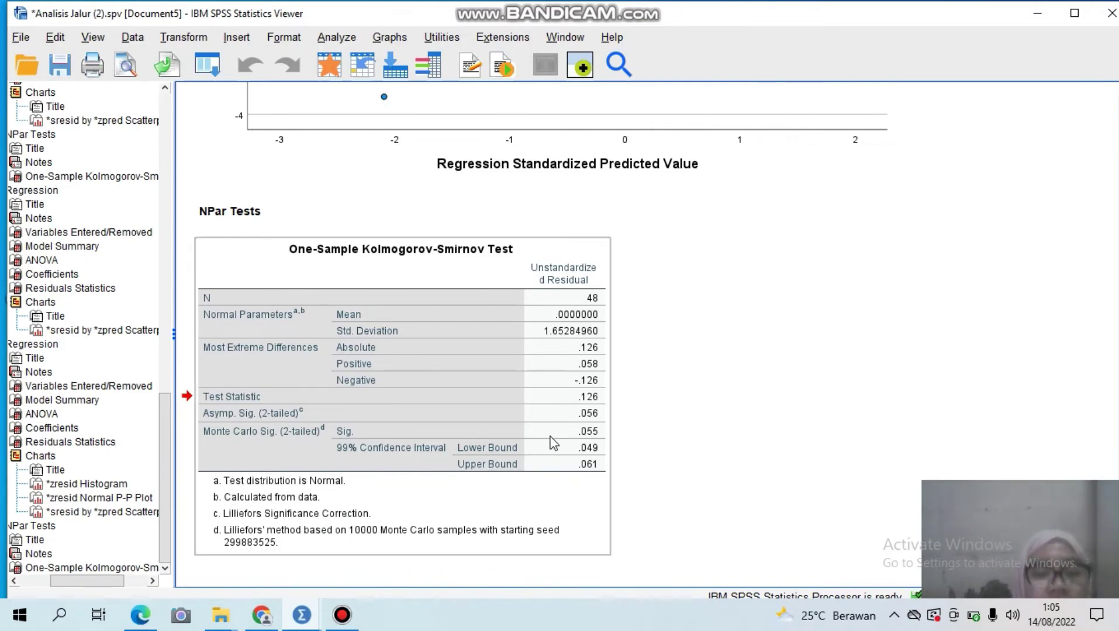
click(727, 358)
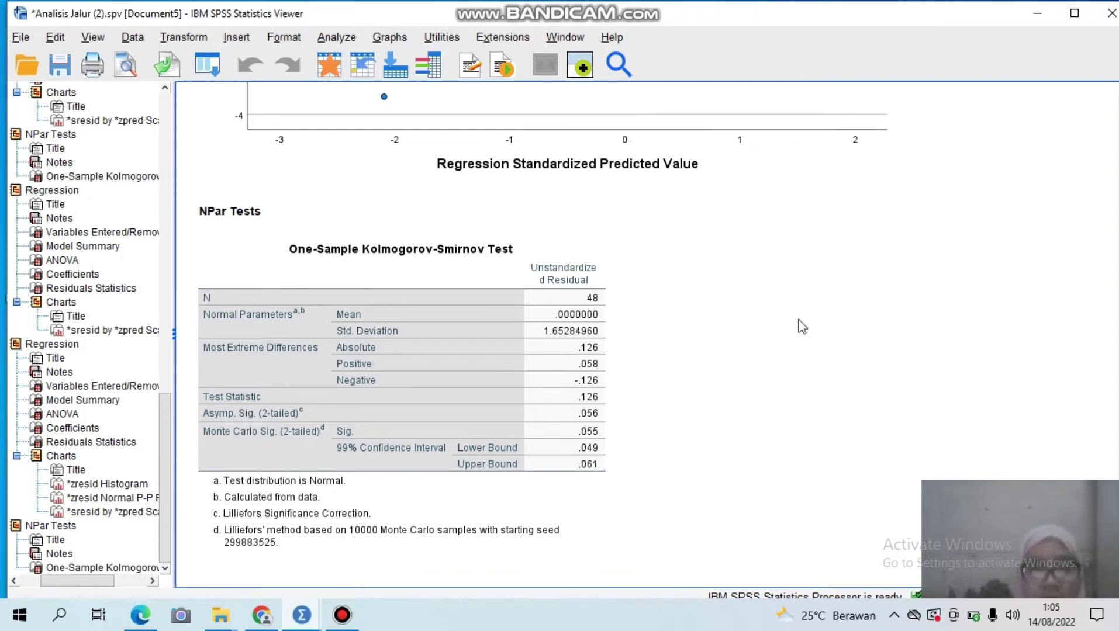
click(591, 349)
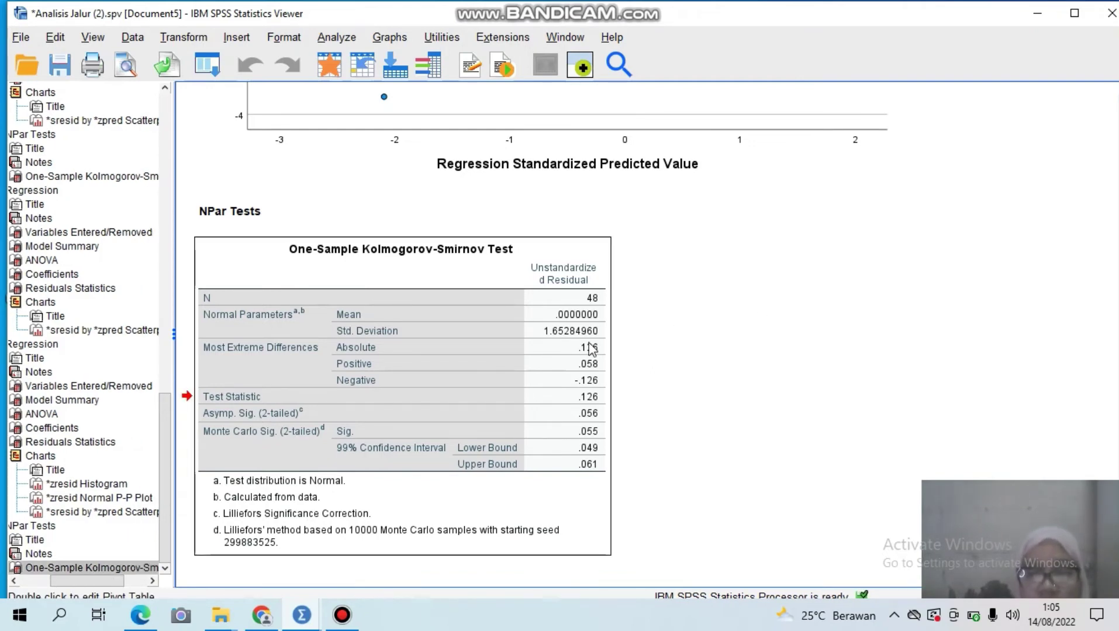
key(Up)
key(Up)
key(Up)
key(Up)
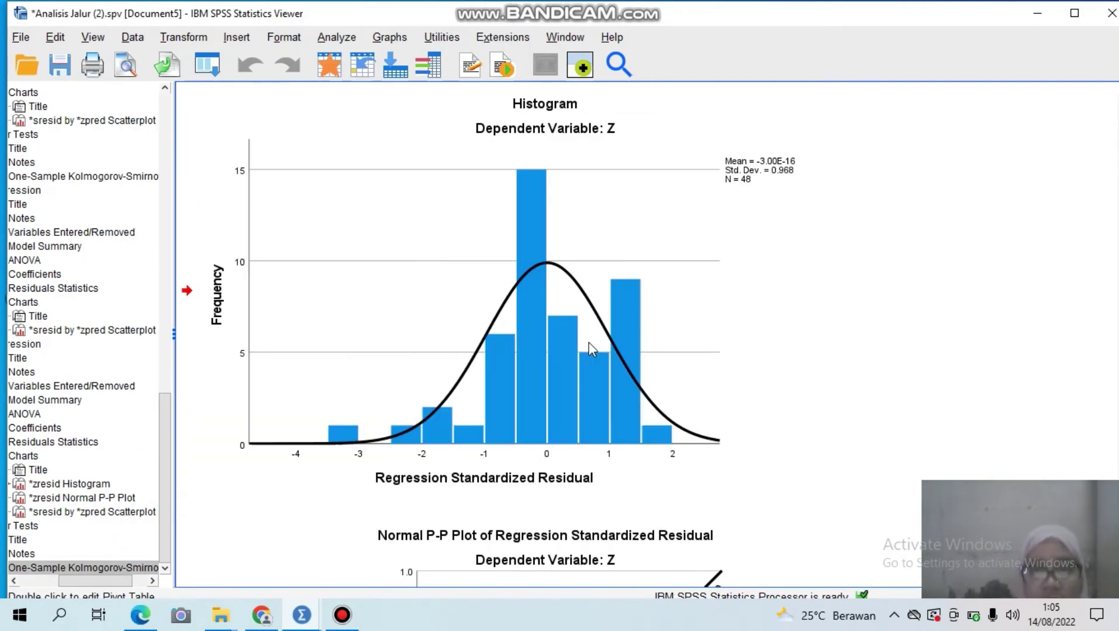
click(971, 515)
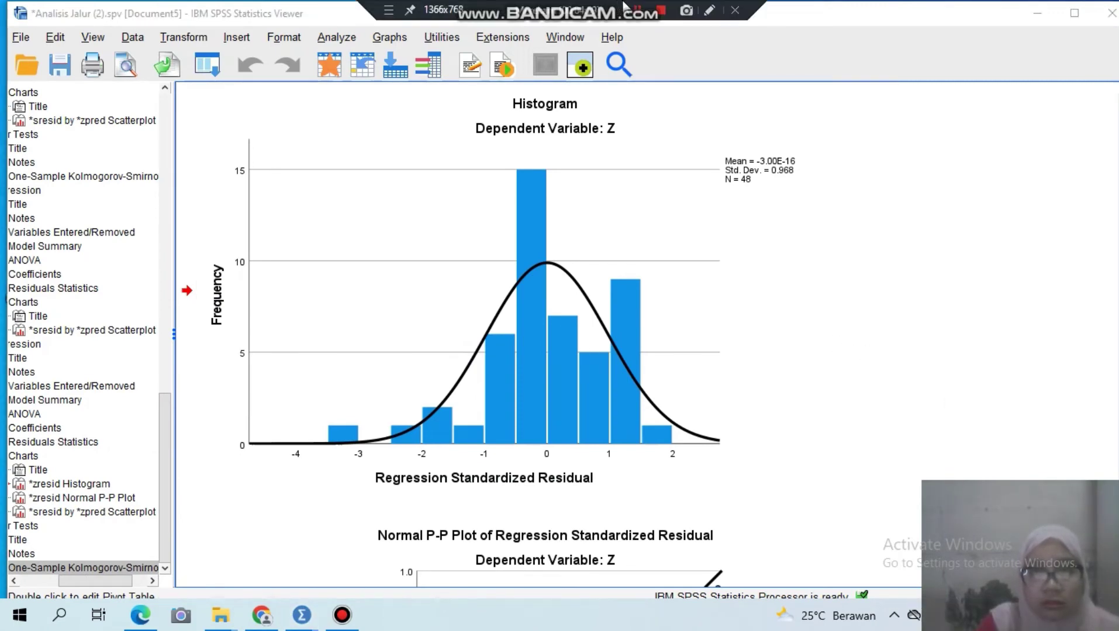
From the dataset window, open a linear regression and replace Z with ABS_RES2 as the dependent variable, keeping X1, X2 and Y as predictors.
key(alt+Tab)
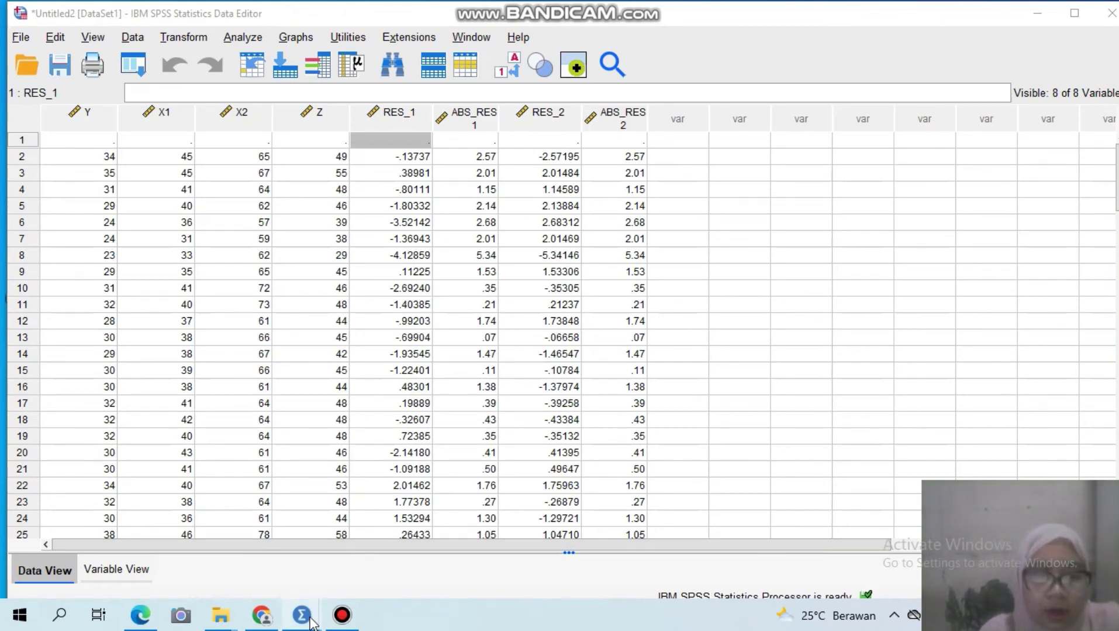
mouse_move(302, 615)
mouse_move(348, 537)
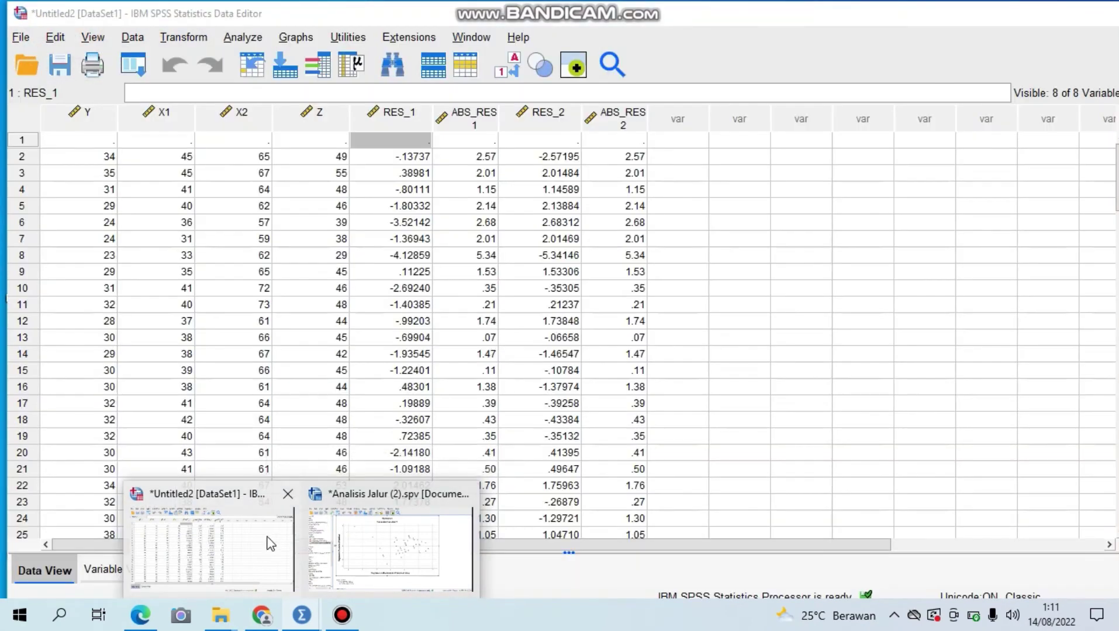
click(271, 544)
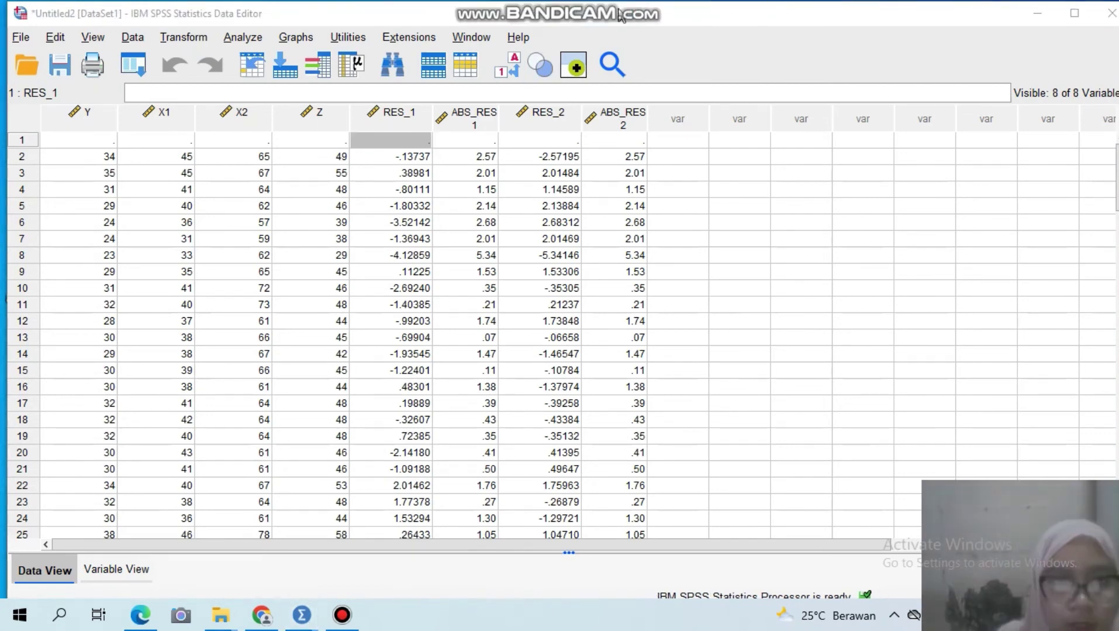
click(258, 38)
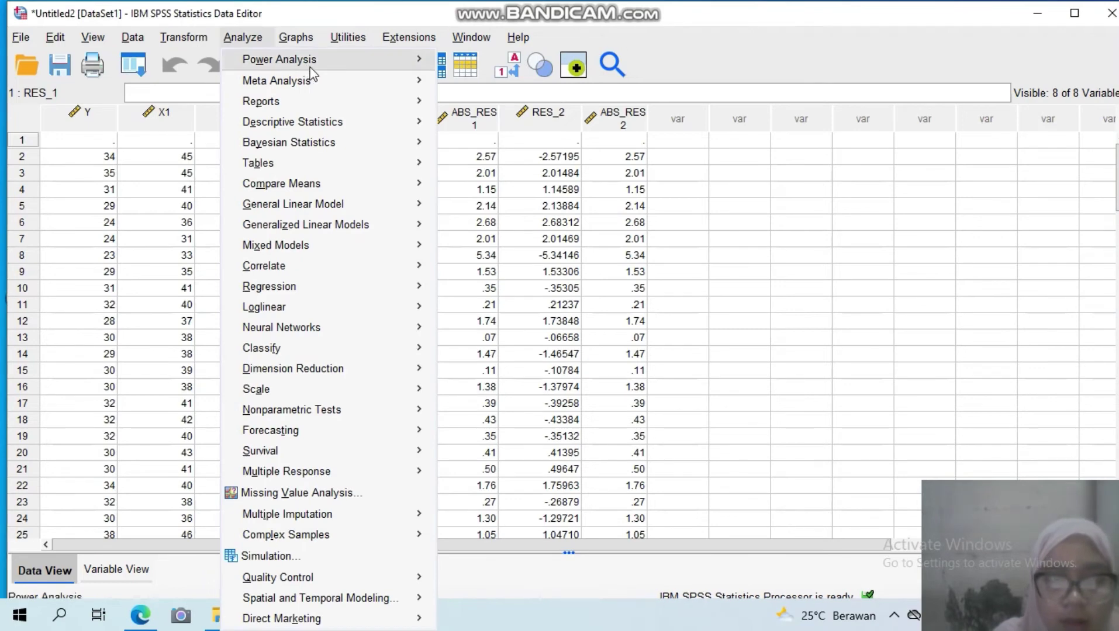
mouse_move(320, 81)
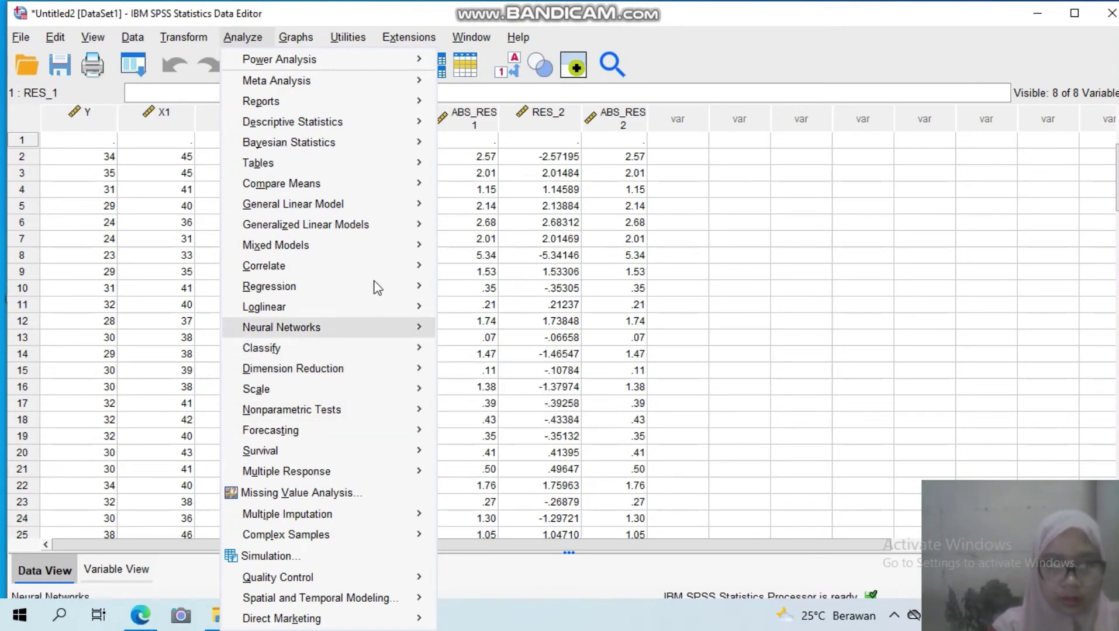
mouse_move(375, 296)
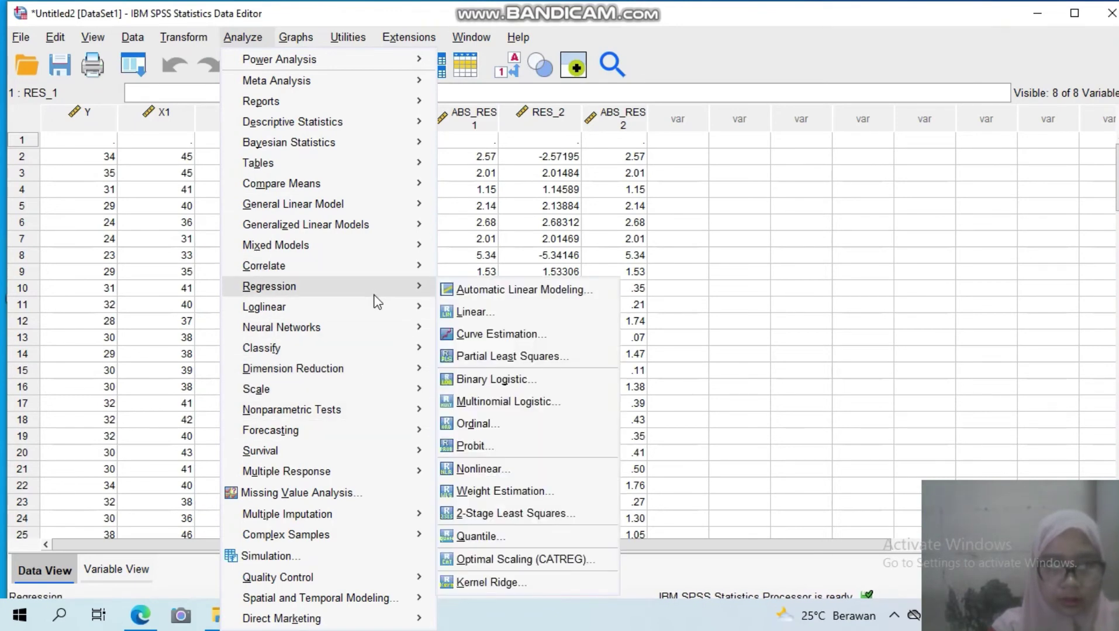
click(465, 312)
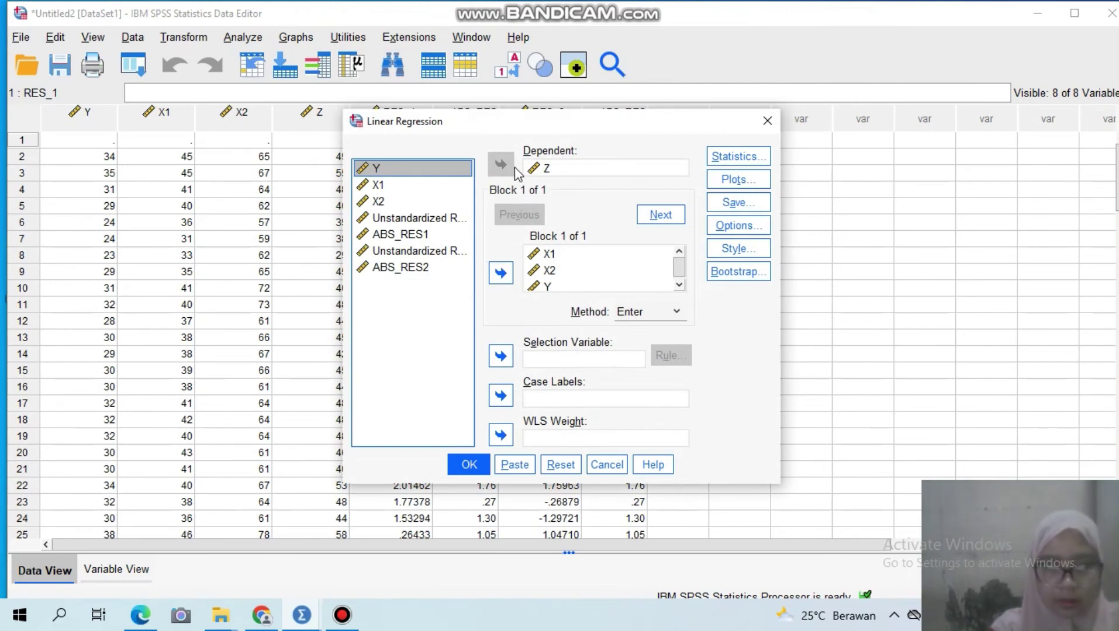
click(535, 170)
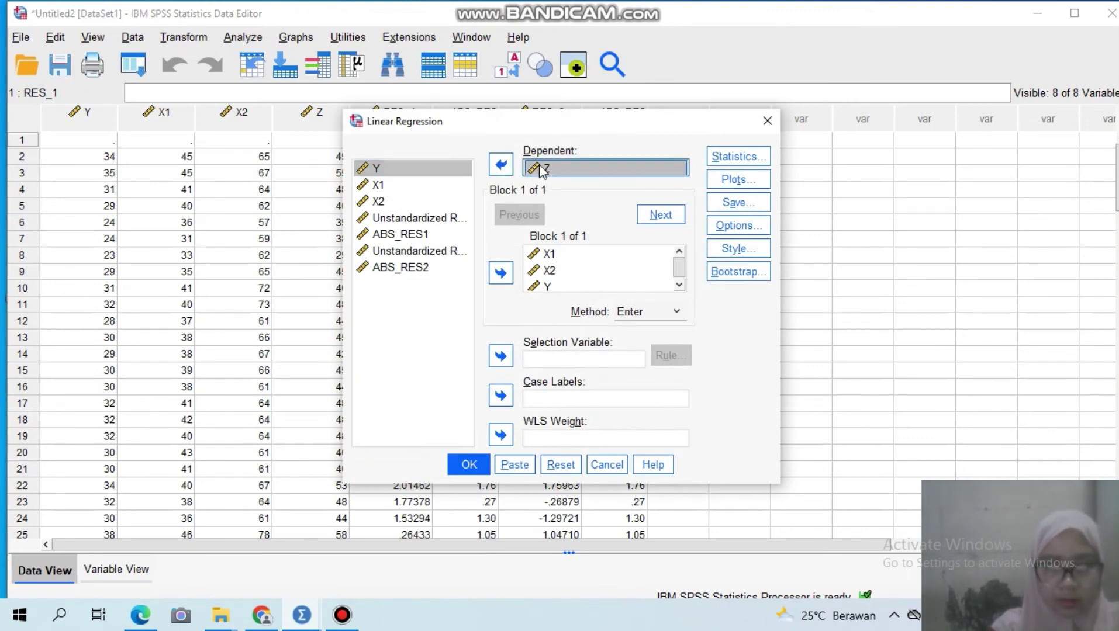
click(501, 165)
click(430, 284)
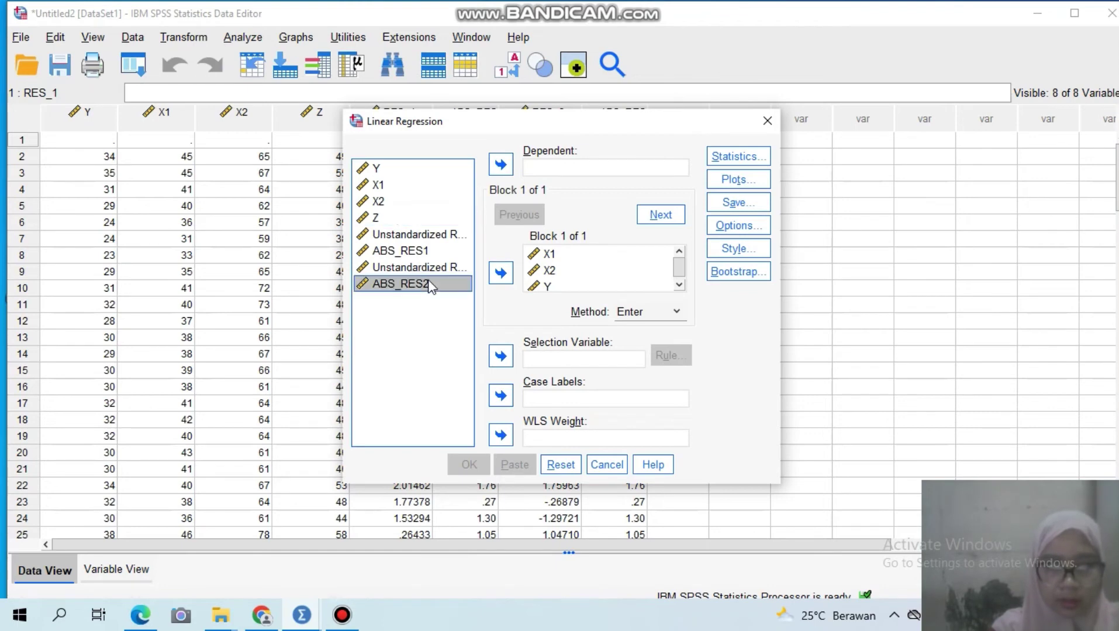
click(501, 166)
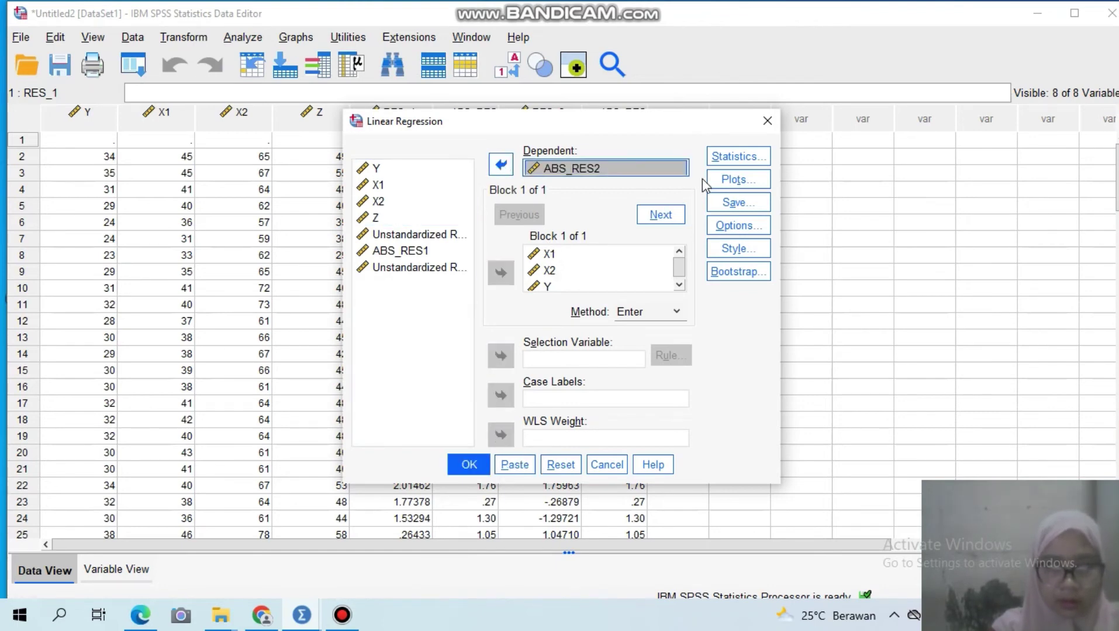
Remove *SRESID and *ZPRED from the regression scatterplot and turn off the histogram and normal probability plot.
click(738, 156)
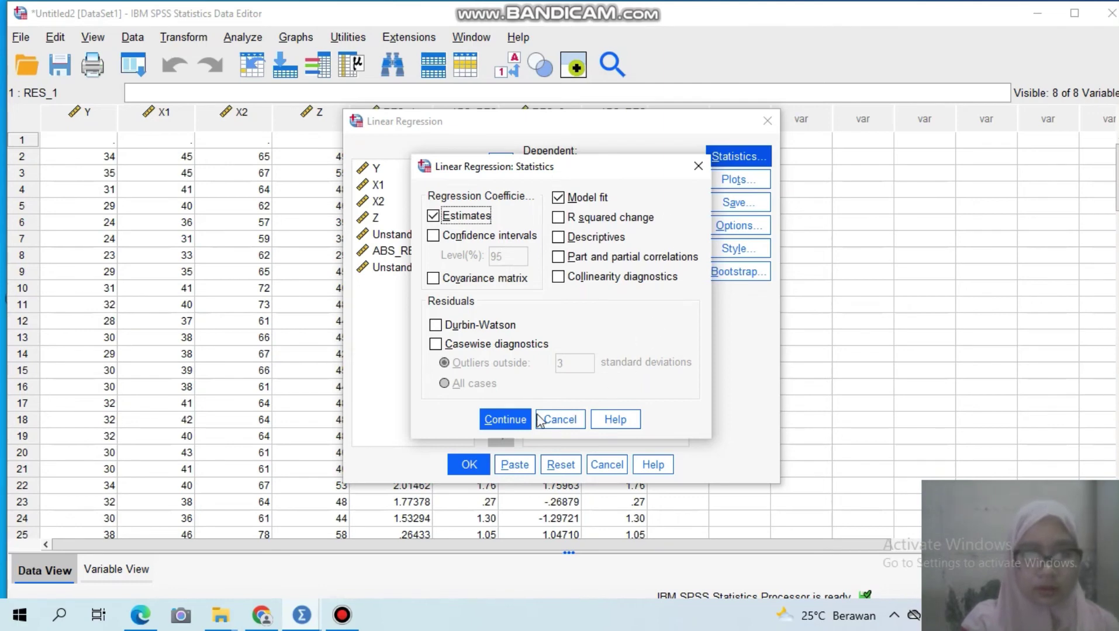
click(512, 424)
click(736, 180)
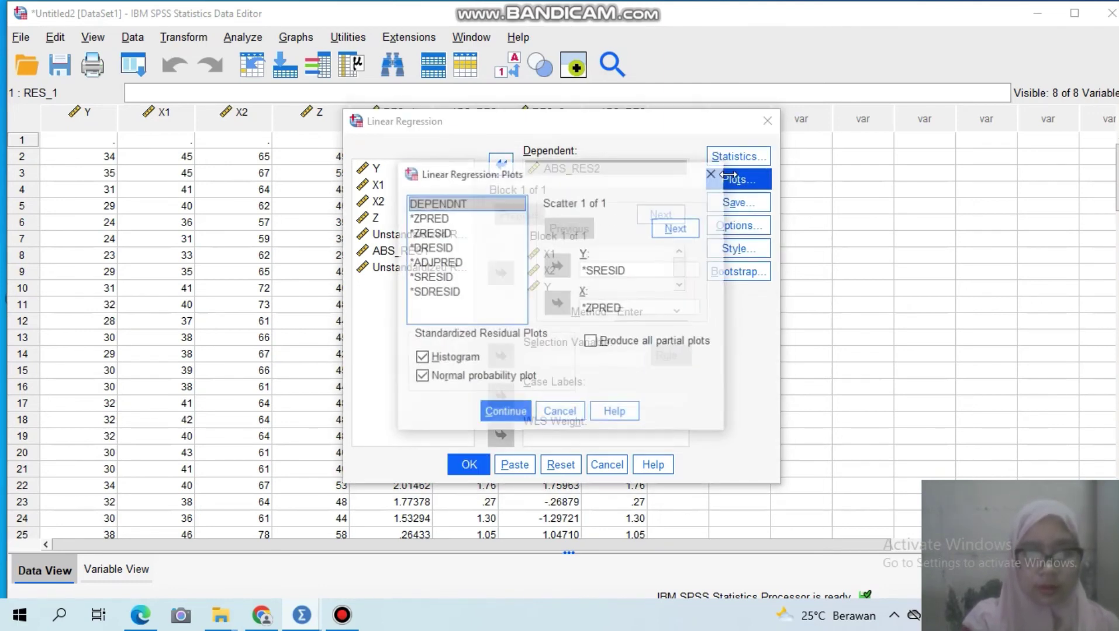
click(636, 275)
click(557, 265)
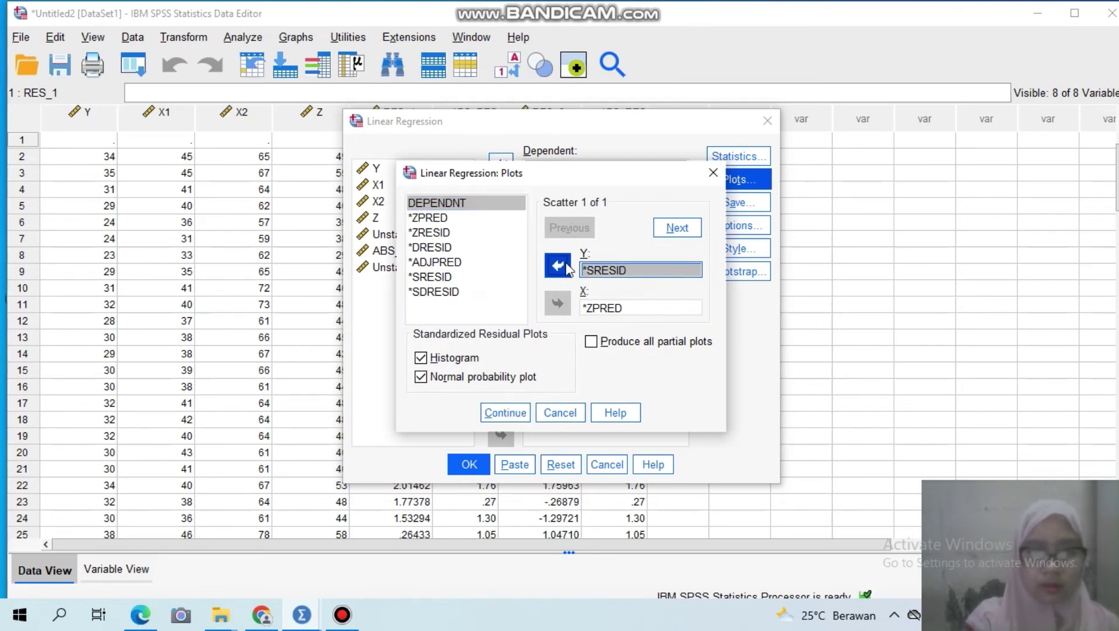
click(625, 313)
click(557, 303)
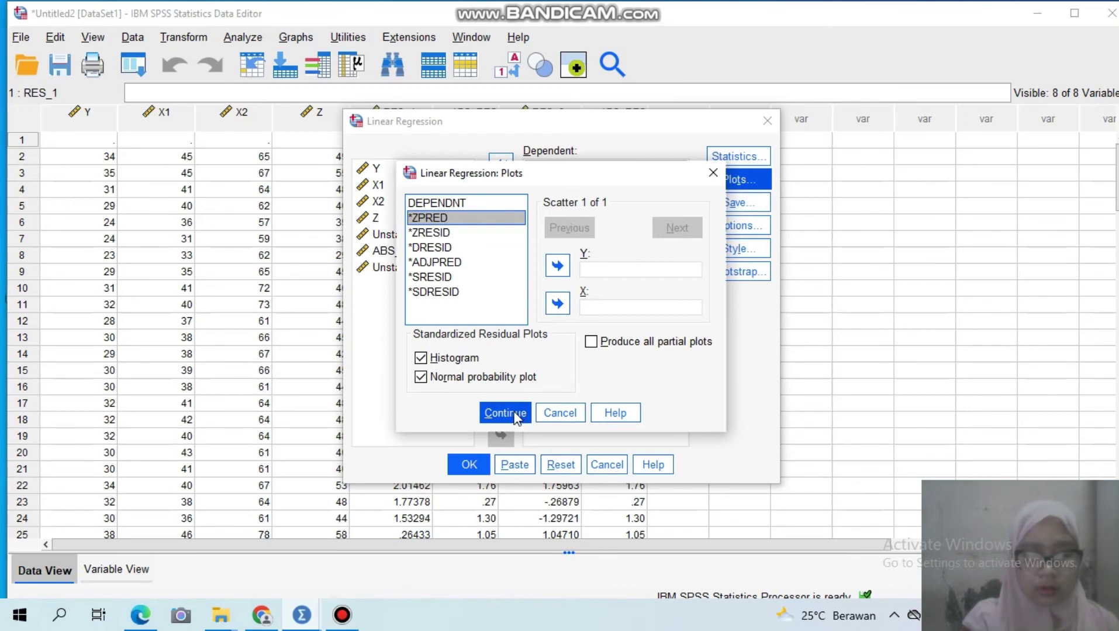
click(422, 377)
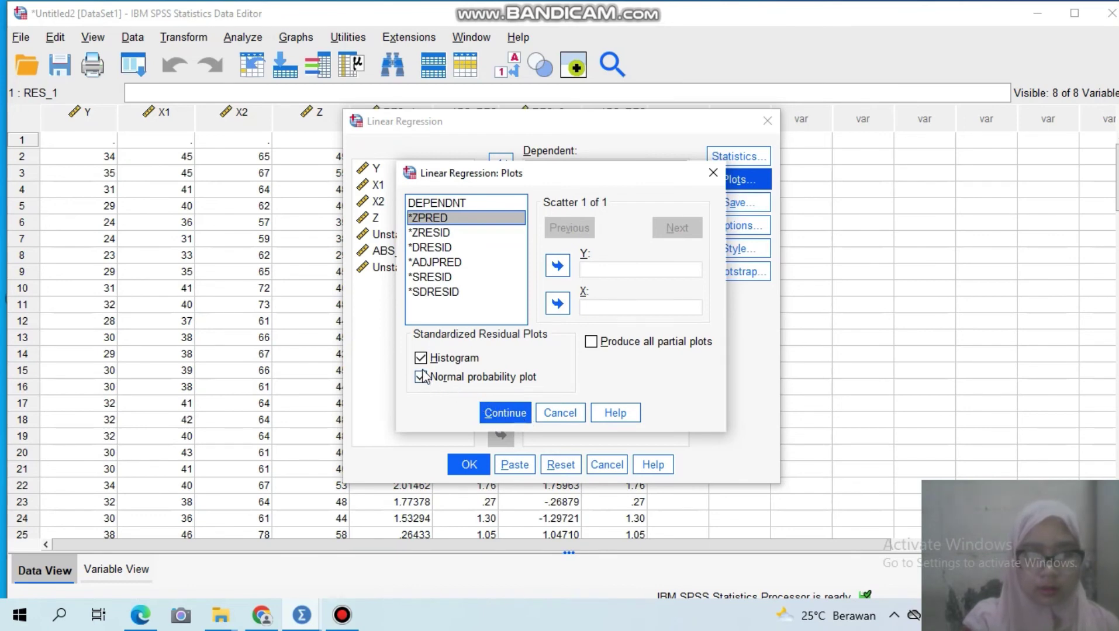
click(422, 358)
click(514, 415)
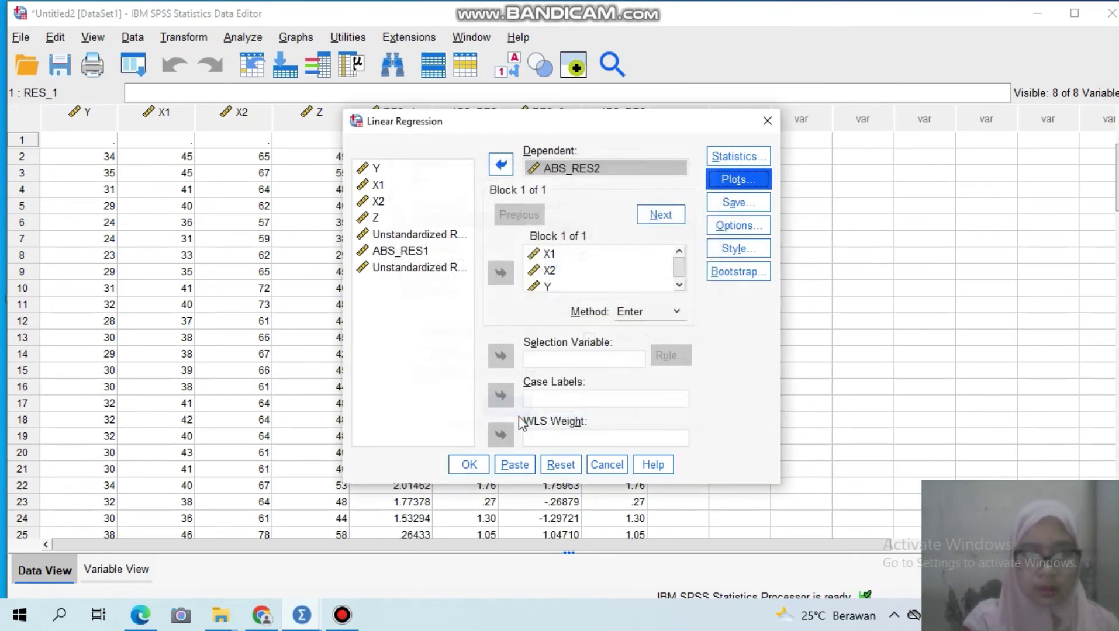
Turn off saving of unstandardized residuals and run the regression of ABS_RES2 on X1, X2 and Y.
click(712, 203)
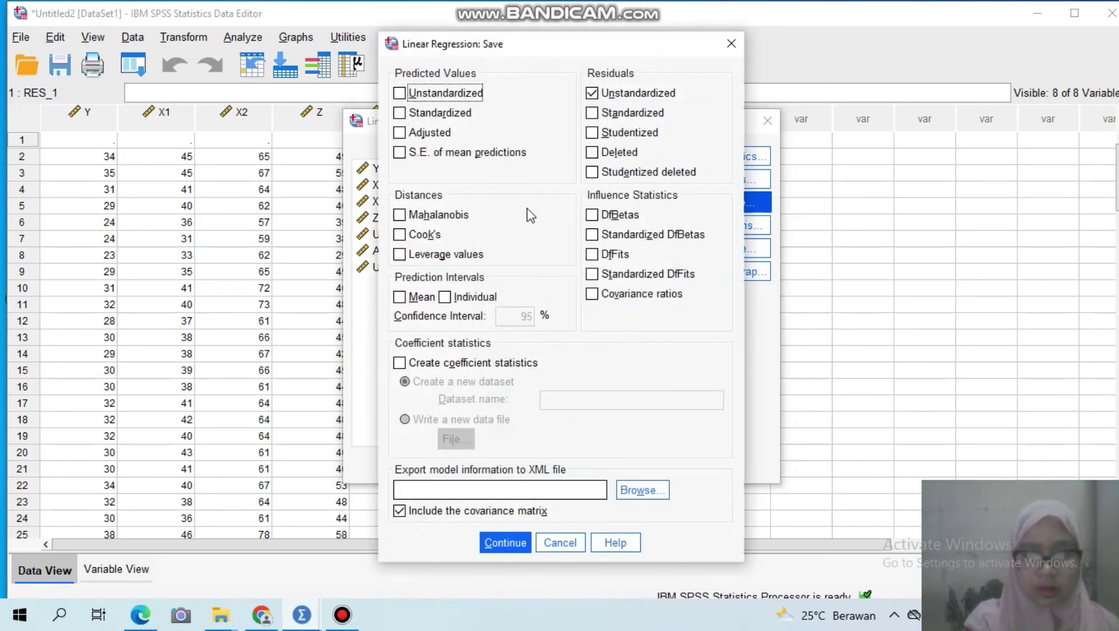
click(595, 95)
click(592, 94)
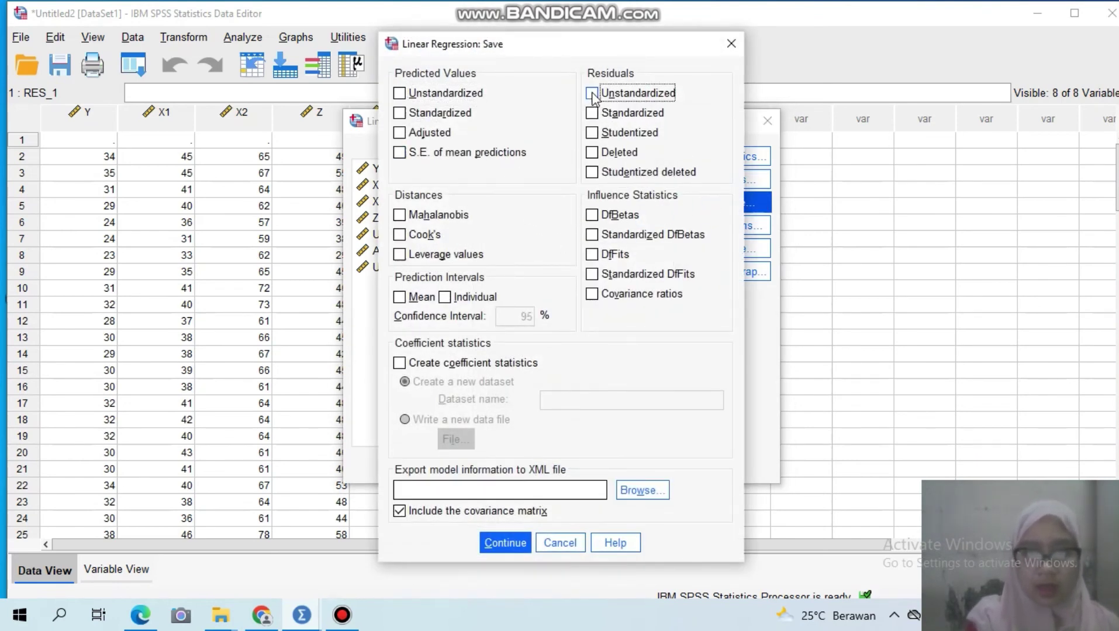
click(520, 548)
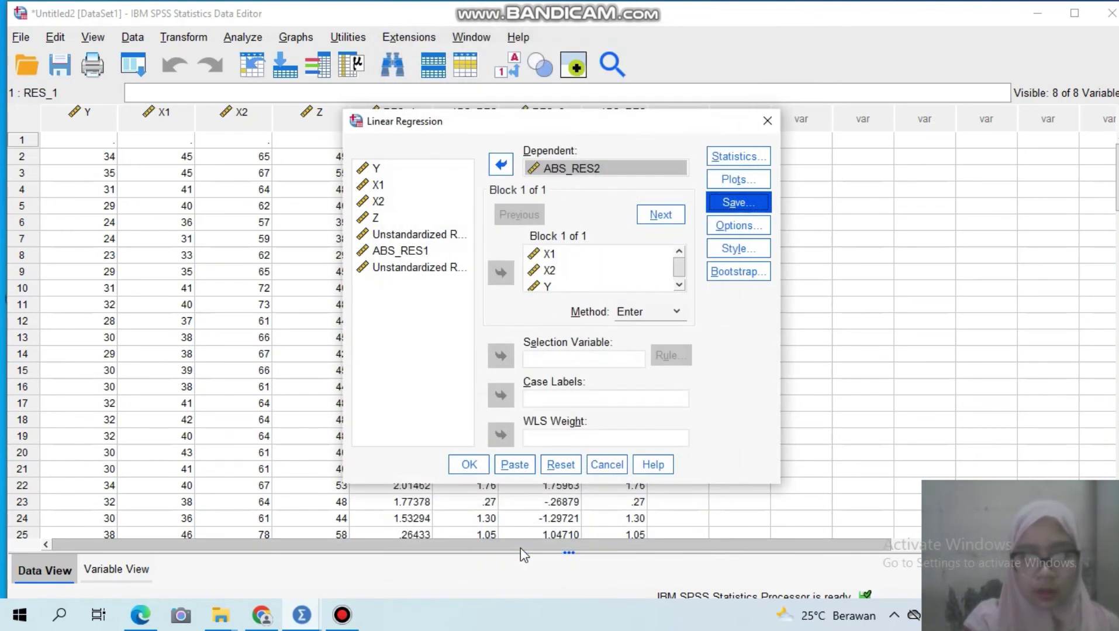
click(477, 466)
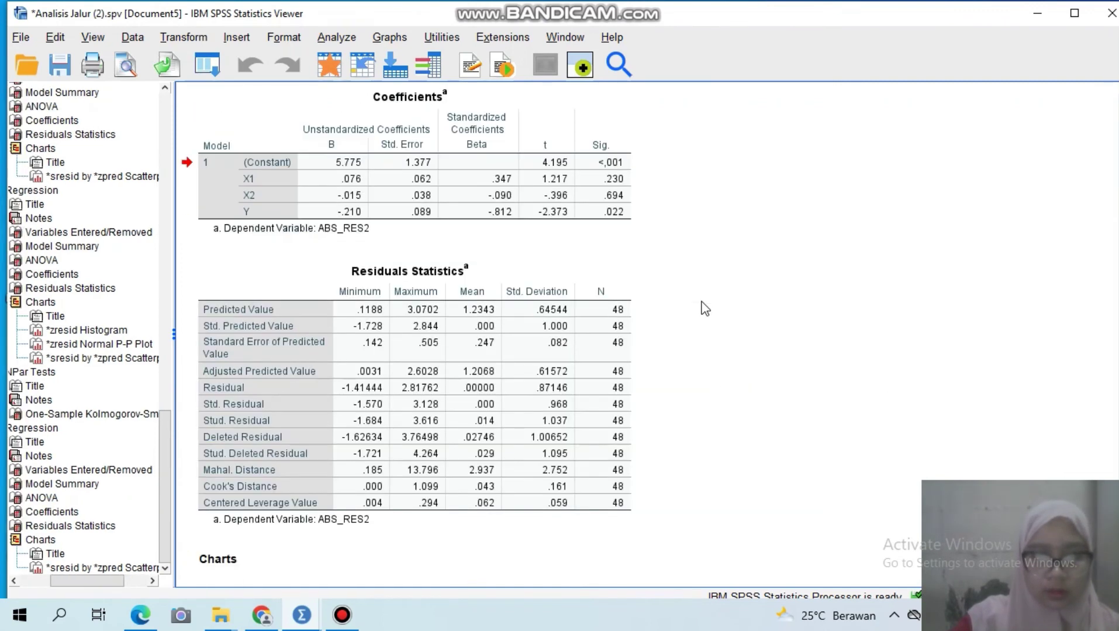
Review the ABS_RES2 regression output and compare it with the earlier Z regression and ABS_RES1 regression tables and charts.
scroll(705, 308, up, 15)
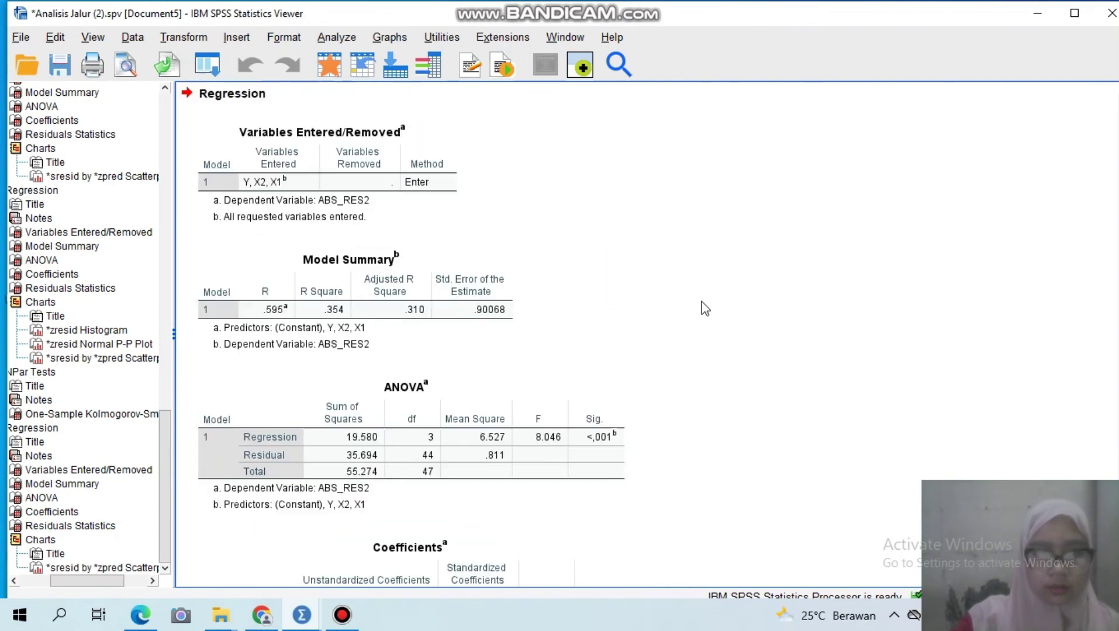
scroll(705, 308, up, 10)
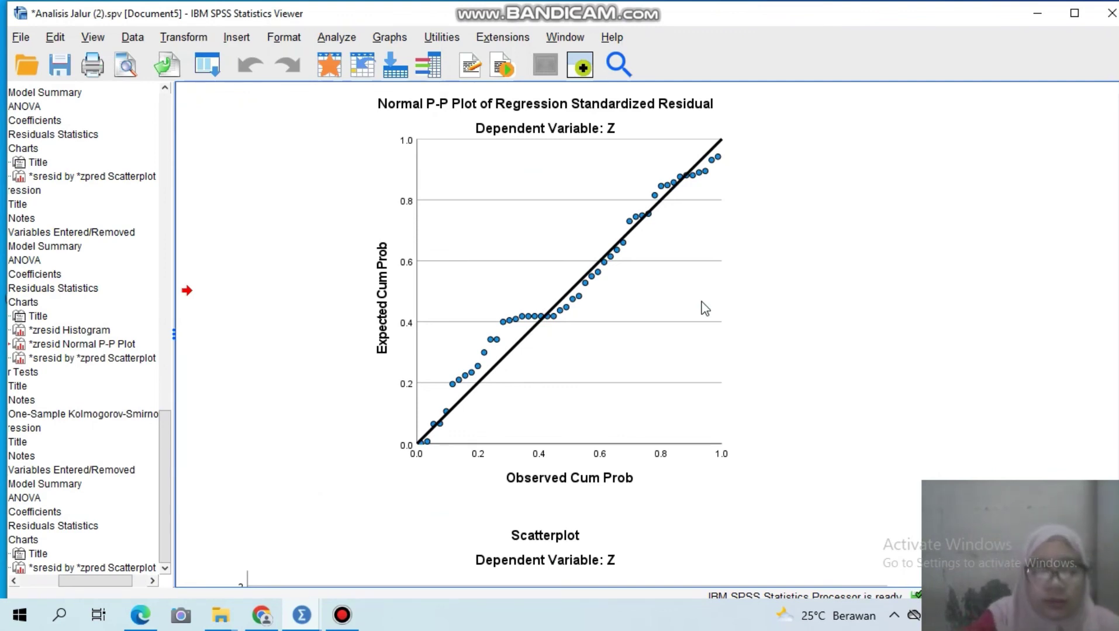
scroll(705, 309, up, 5)
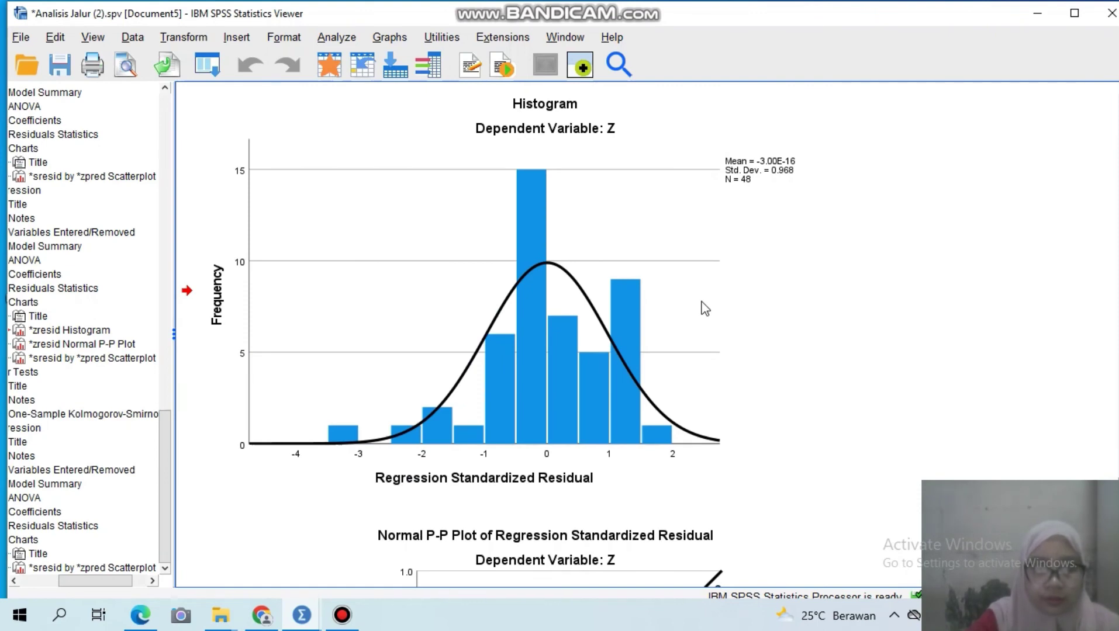
scroll(705, 309, up, 15)
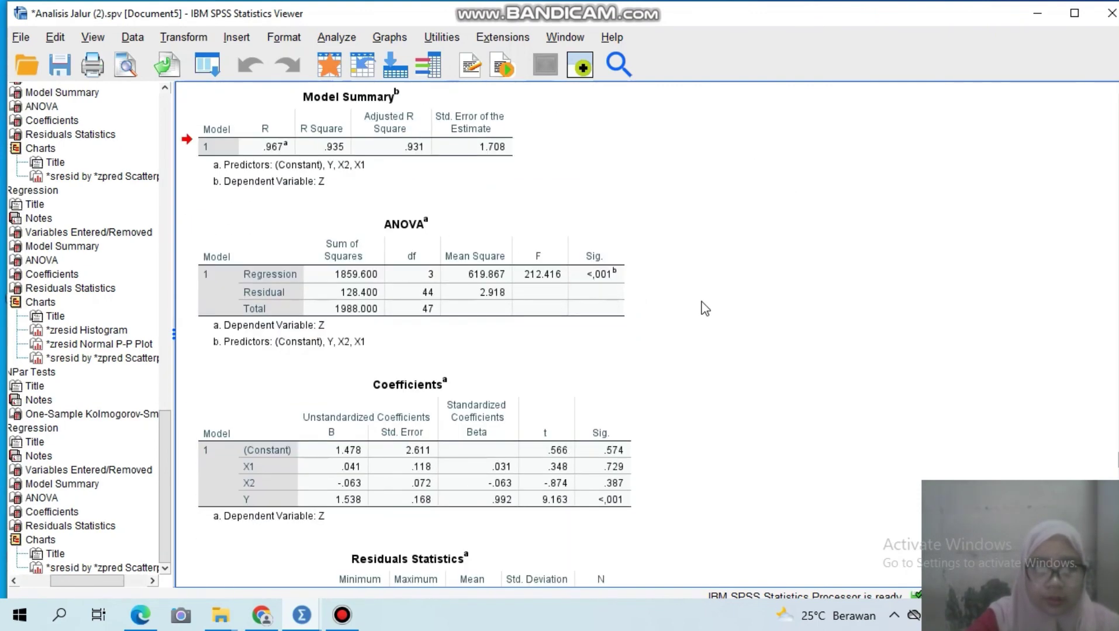
scroll(705, 308, up, 5)
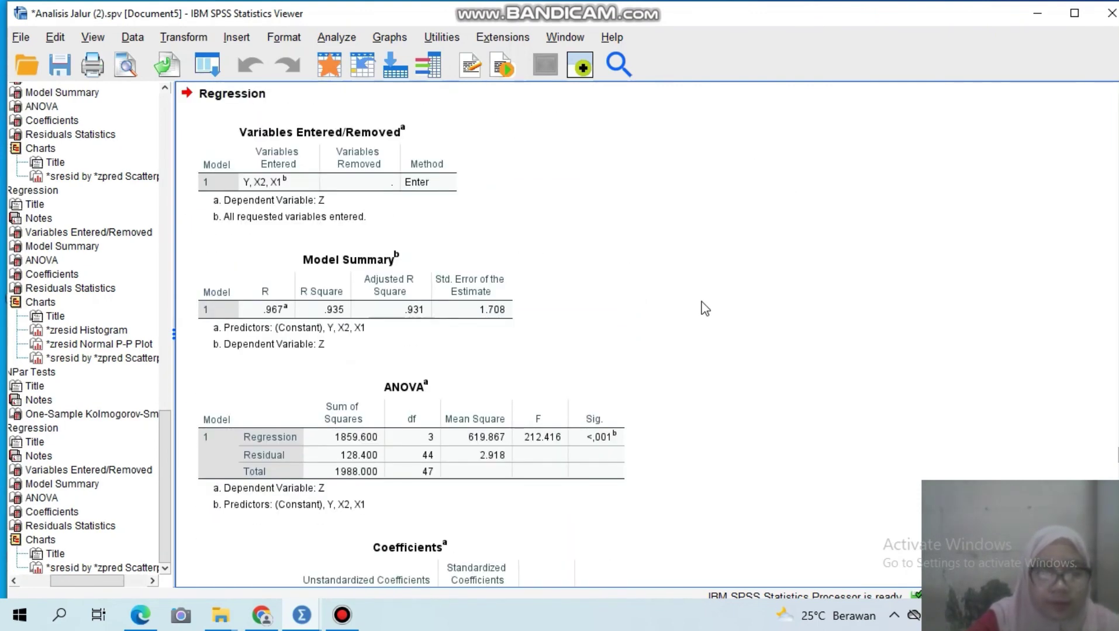
scroll(705, 309, up, 10)
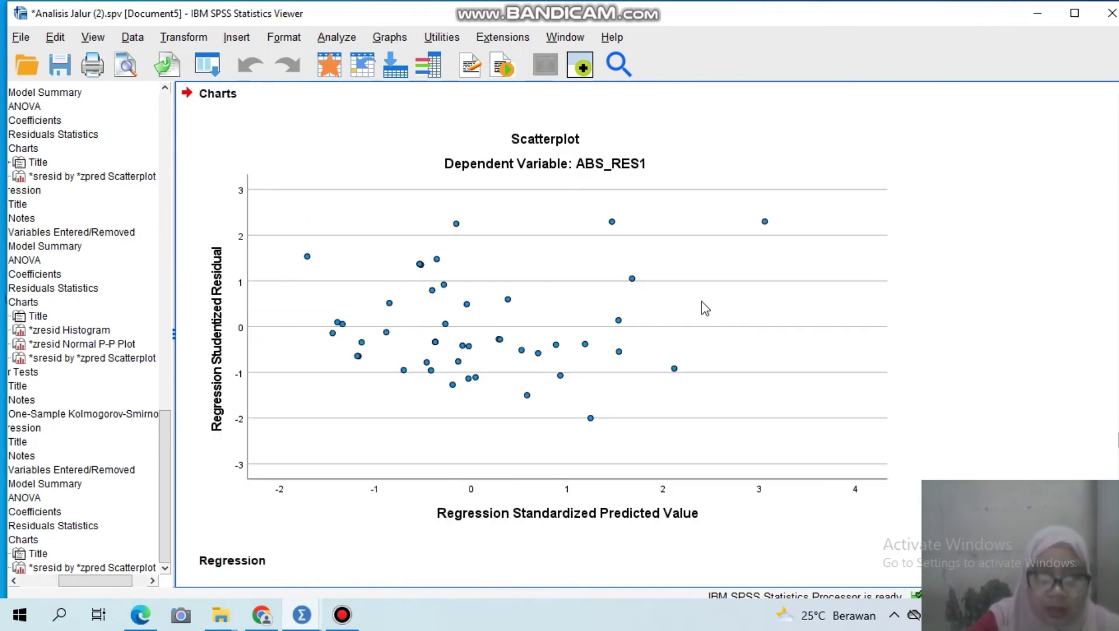
scroll(705, 309, down, 10)
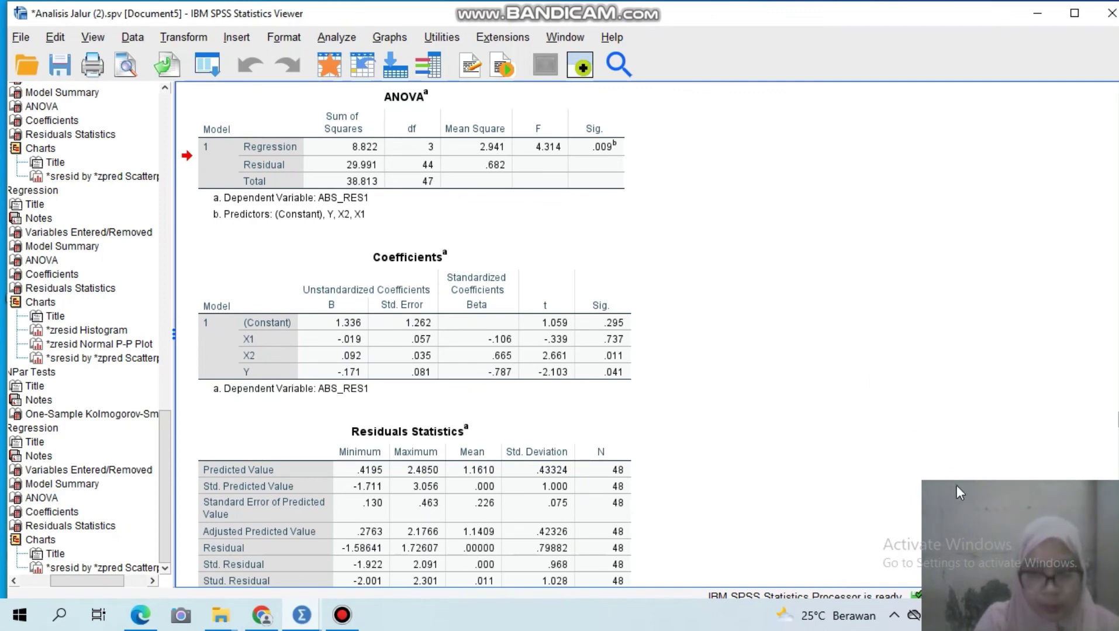
mouse_move(623, 7)
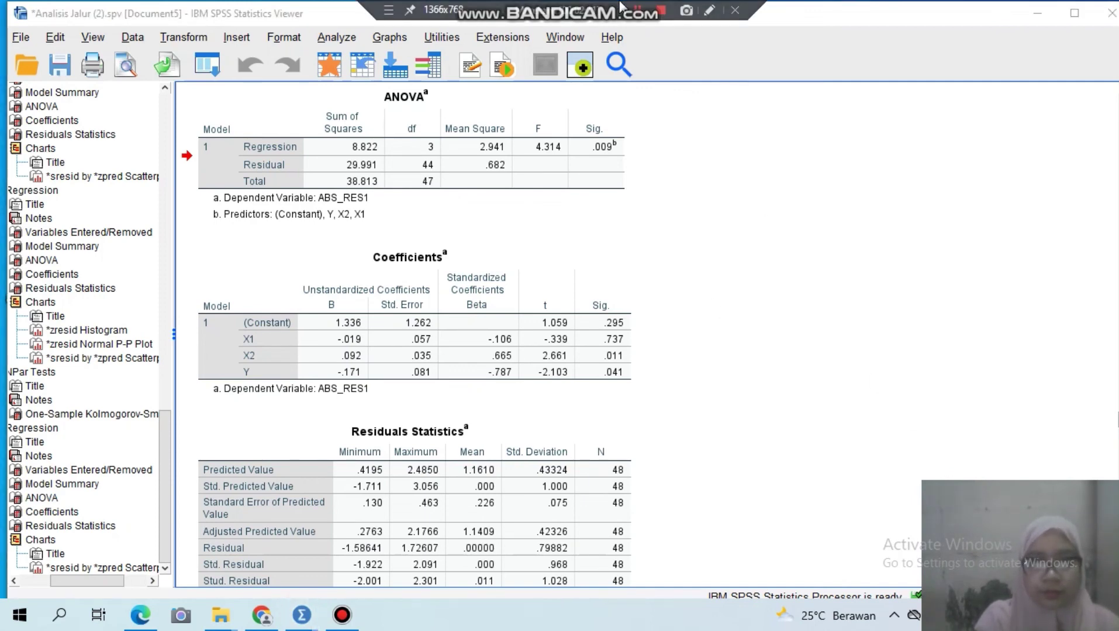